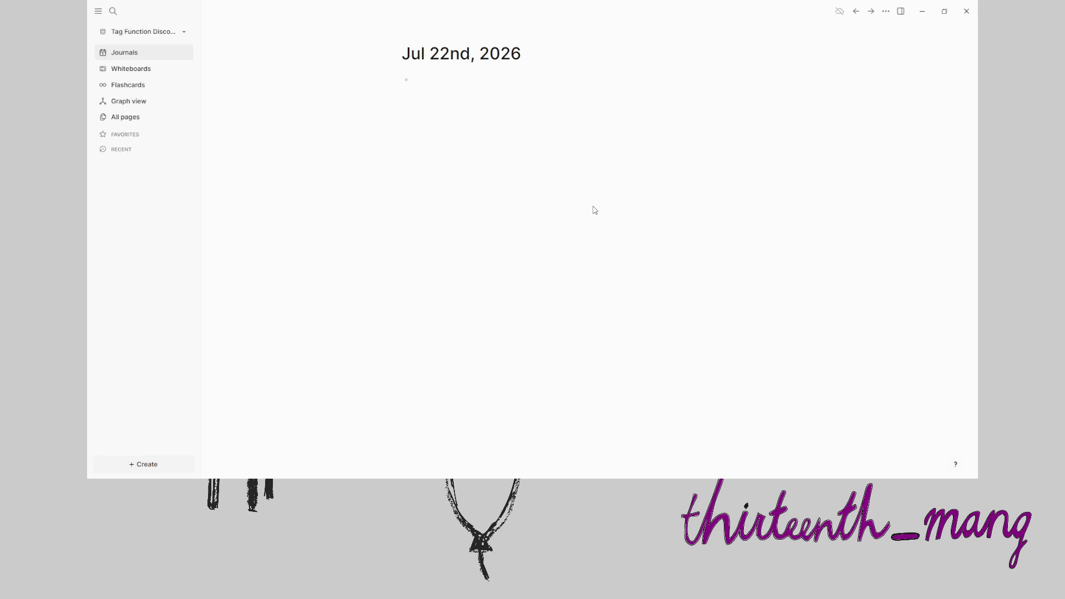
# Add the tag #this-is-a-tag to the Jul 22nd, 2026 journal and open the tag's page
pyautogui.write('#')
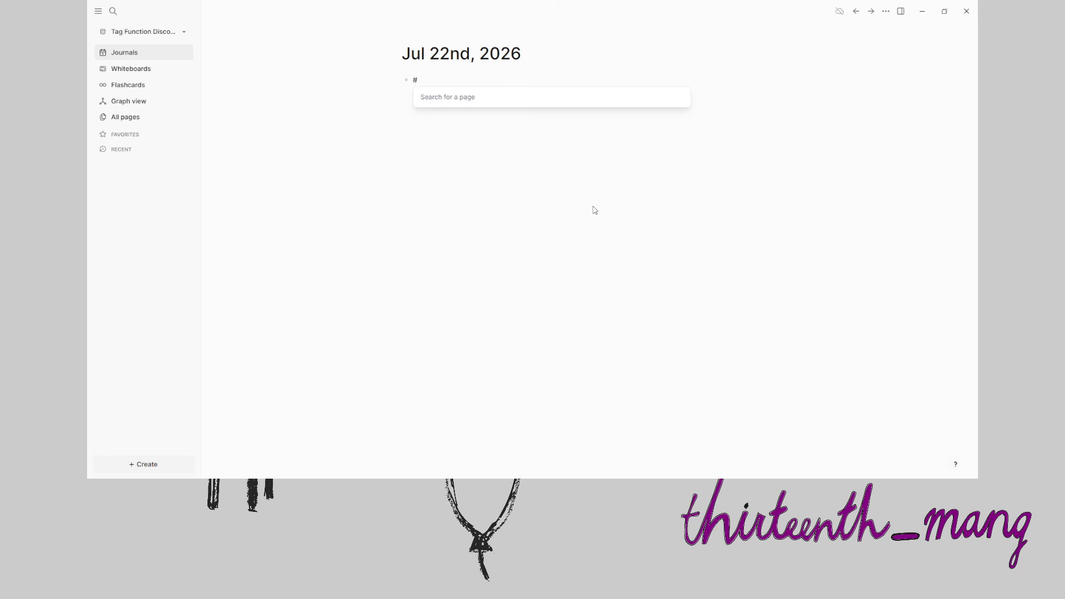
pyautogui.write('this-is-a-0')
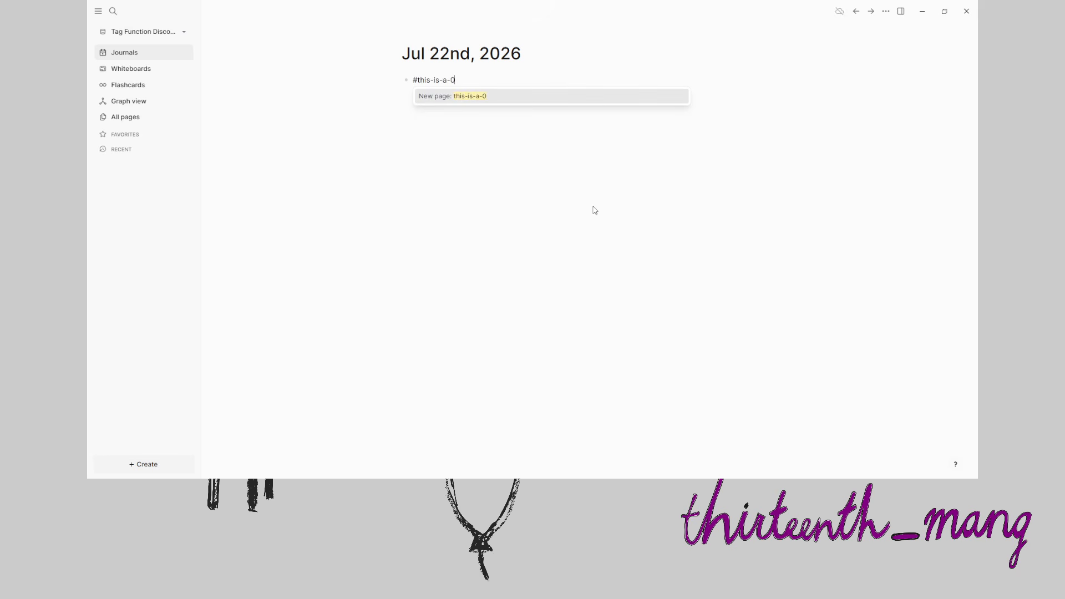
pyautogui.press('BackSpace')
pyautogui.write('tag')
pyautogui.press('Escape')
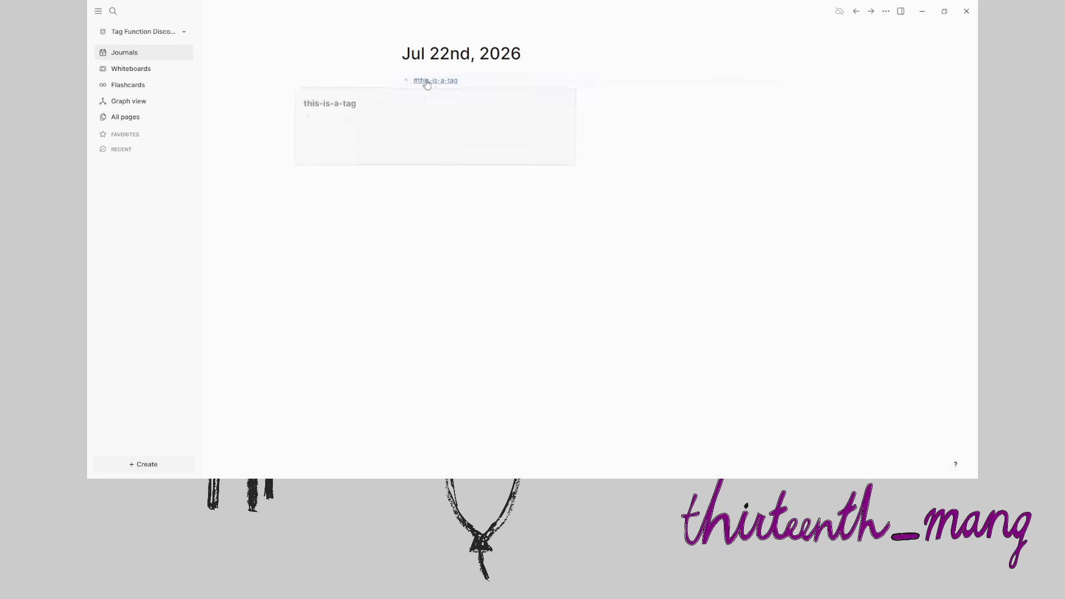
pyautogui.click(427, 82)
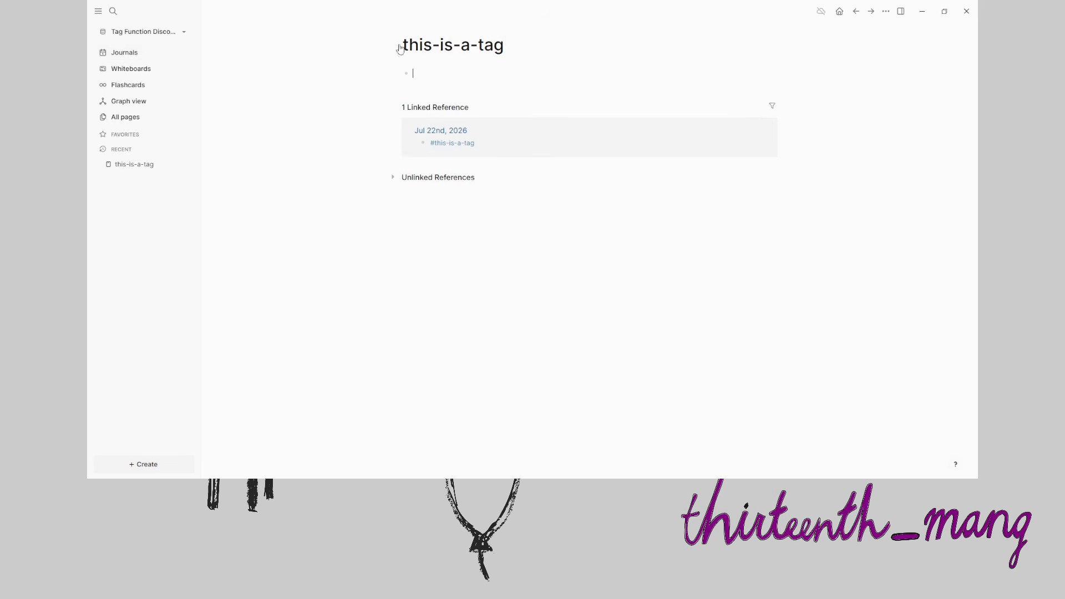
# Return to the journal and add a page reference to this-is-a-tag in a new block
pyautogui.click(124, 52)
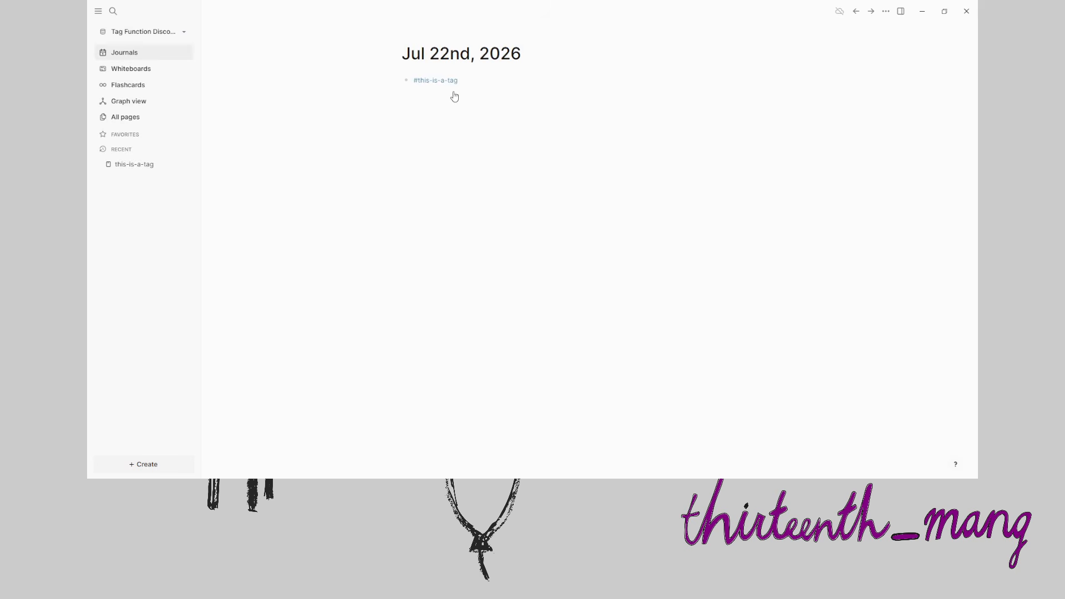
pyautogui.click(455, 97)
pyautogui.write('[[this')
pyautogui.press('Return')
# Add the tag #person in a new journal block and open its page
pyautogui.click(441, 108)
pyautogui.write('#person')
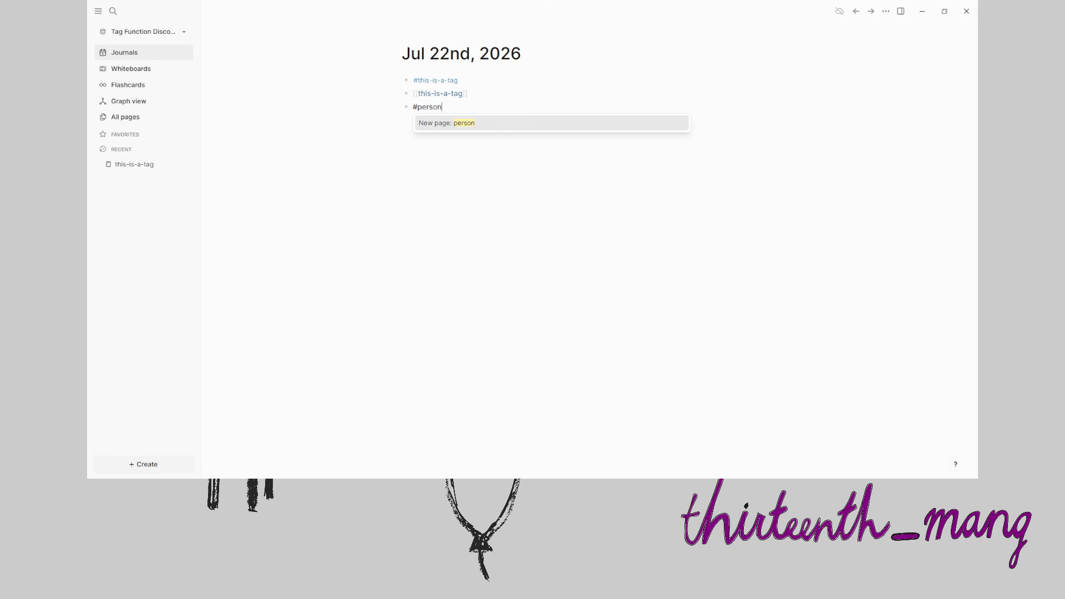
pyautogui.press('Escape')
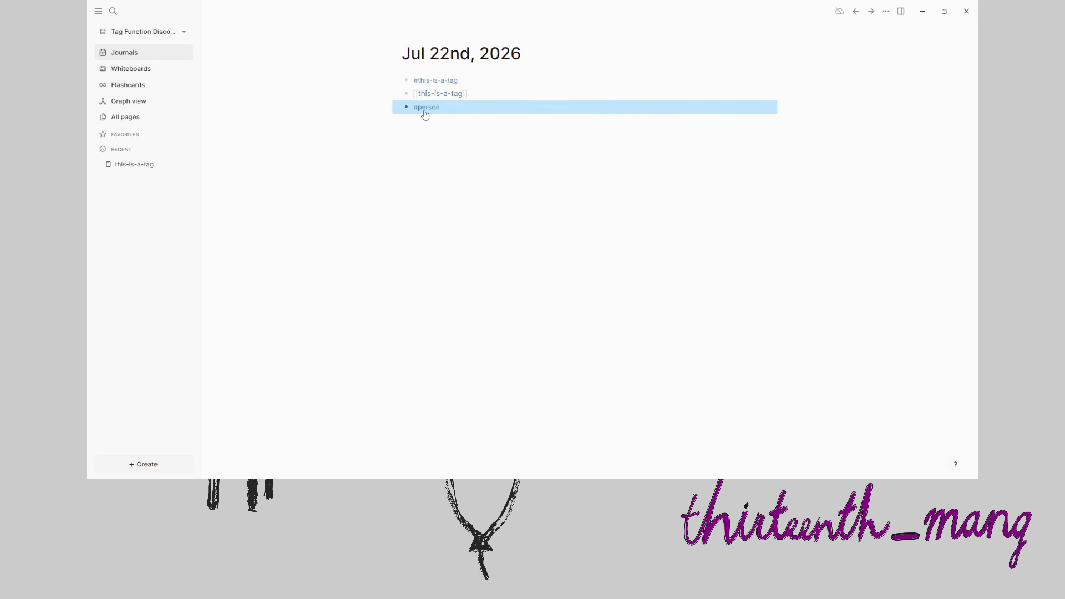
pyautogui.click(425, 108)
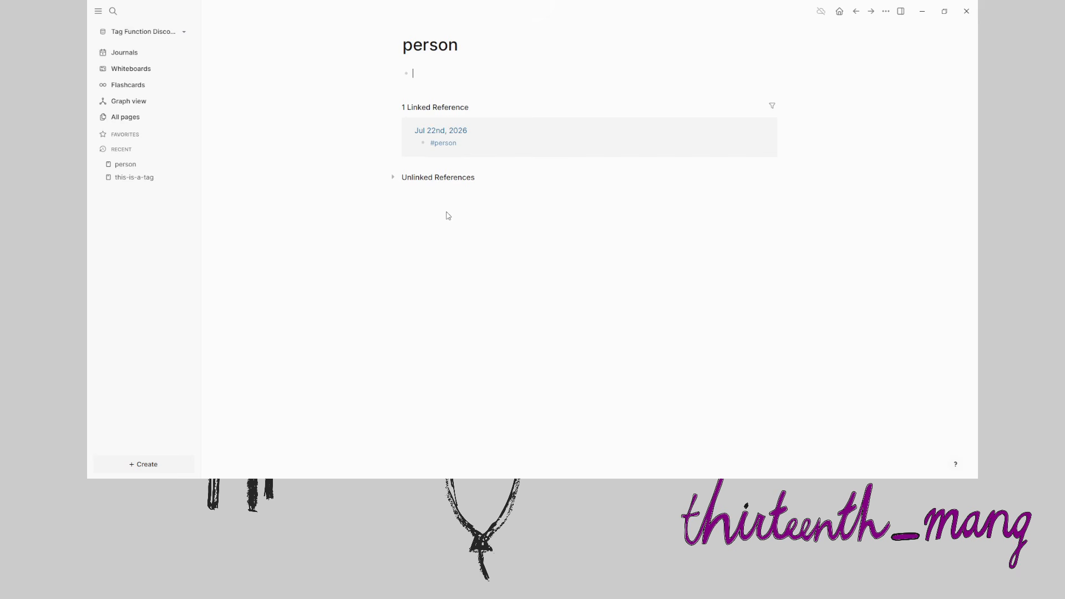
# Add empty dob, height and full-name properties to the first block of the person page
pyautogui.write('::')
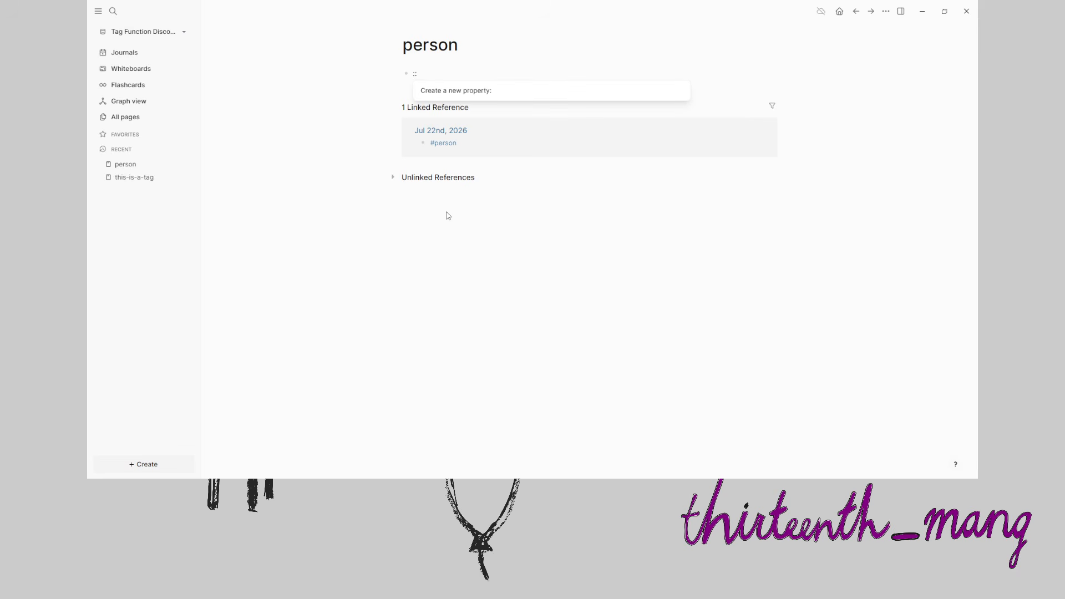
pyautogui.write('dob')
pyautogui.press('Return')
pyautogui.press('Escape')
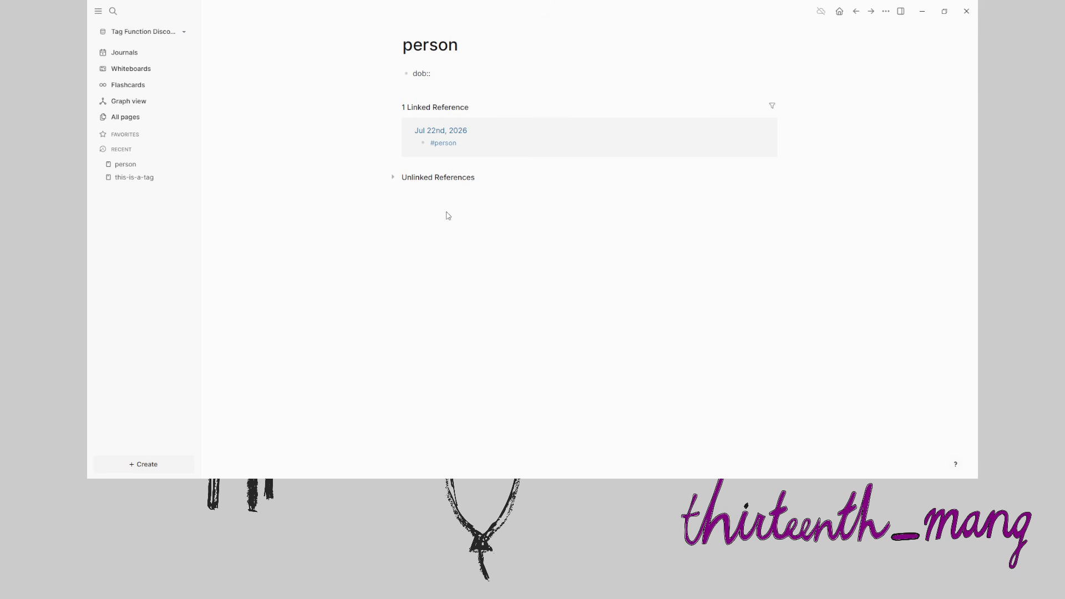
pyautogui.press('Return')
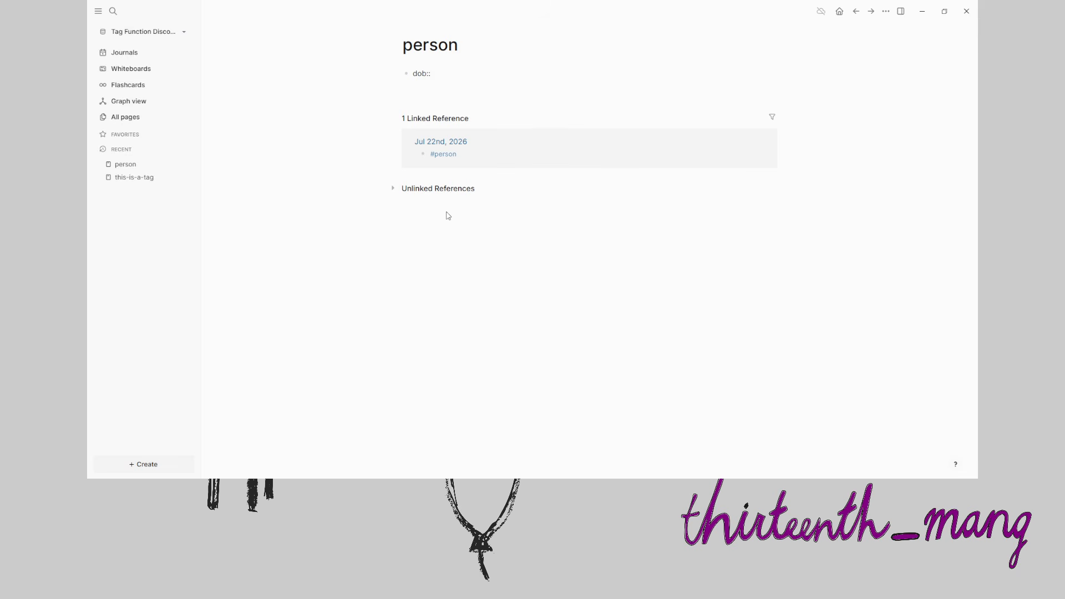
pyautogui.write(':: height')
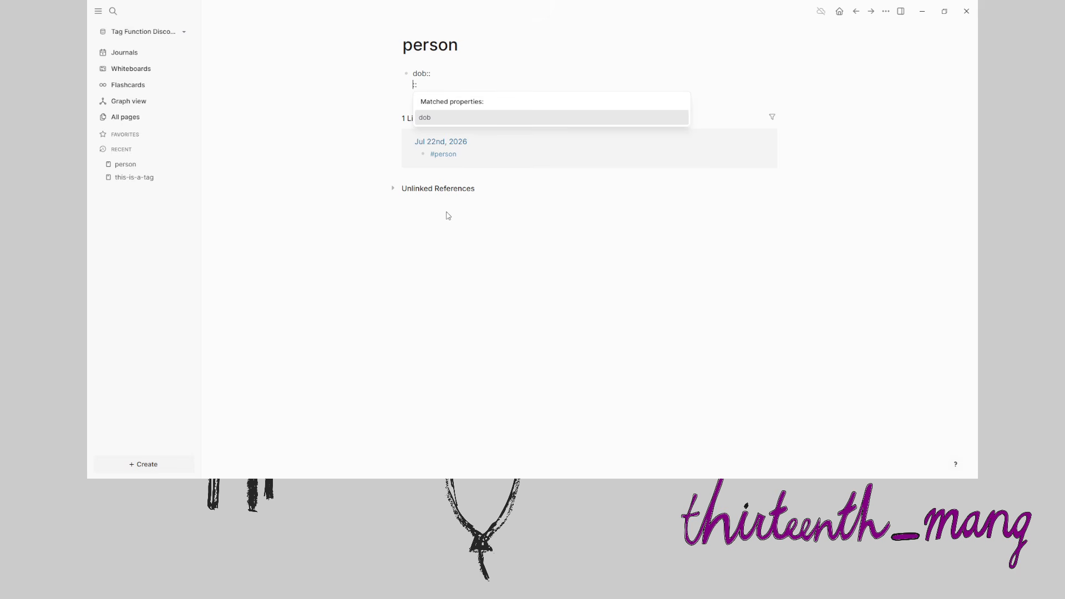
pyautogui.press('Return')
pyautogui.press('Escape')
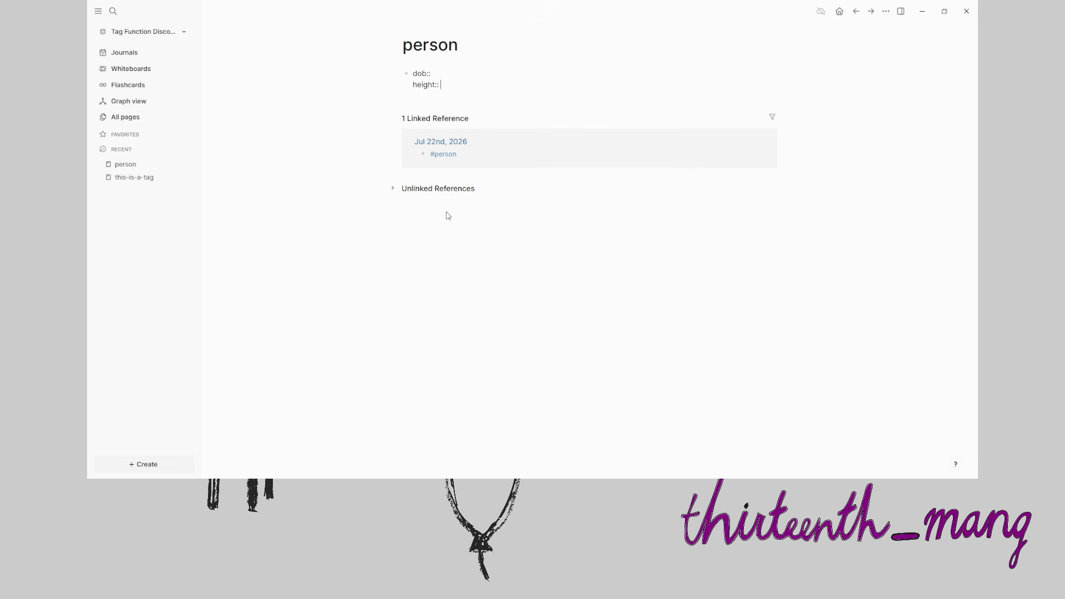
pyautogui.press('Return')
pyautogui.write('::full-name::')
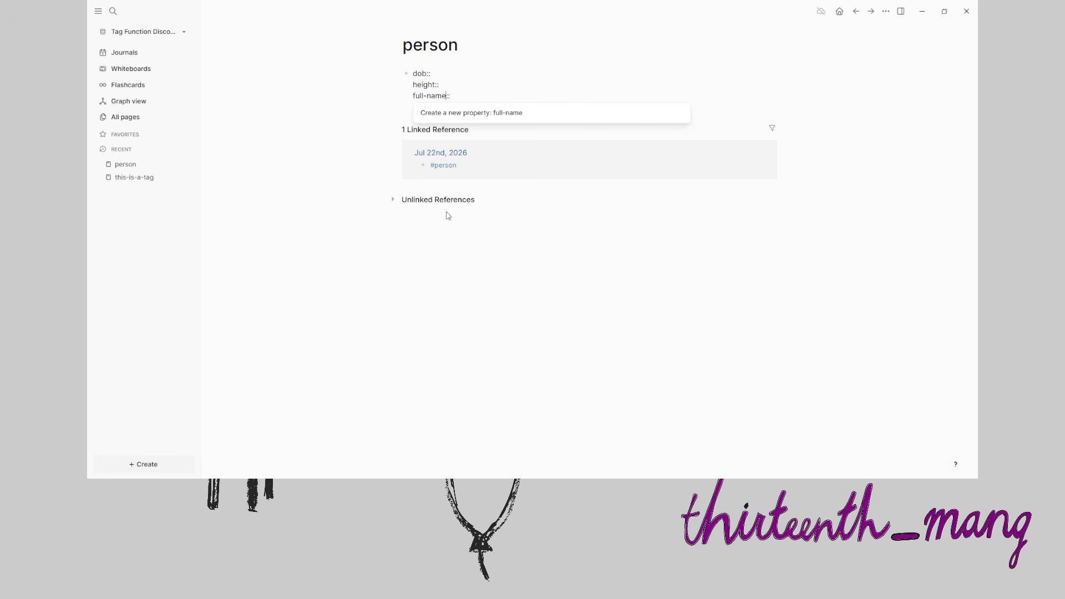
pyautogui.press('Return')
pyautogui.press('Escape')
pyautogui.press('Escape')
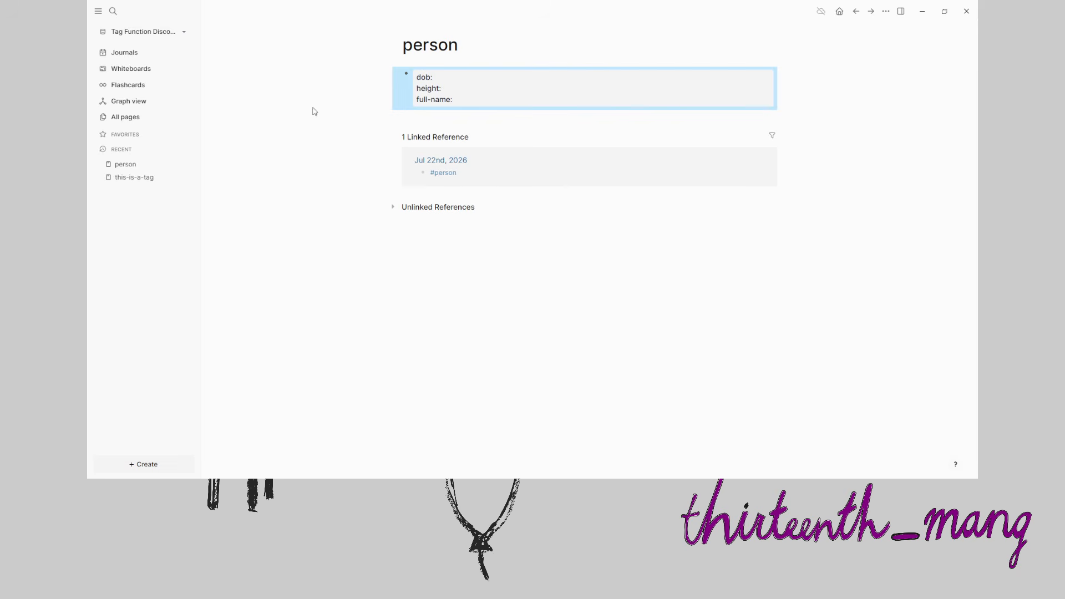
pyautogui.click(308, 123)
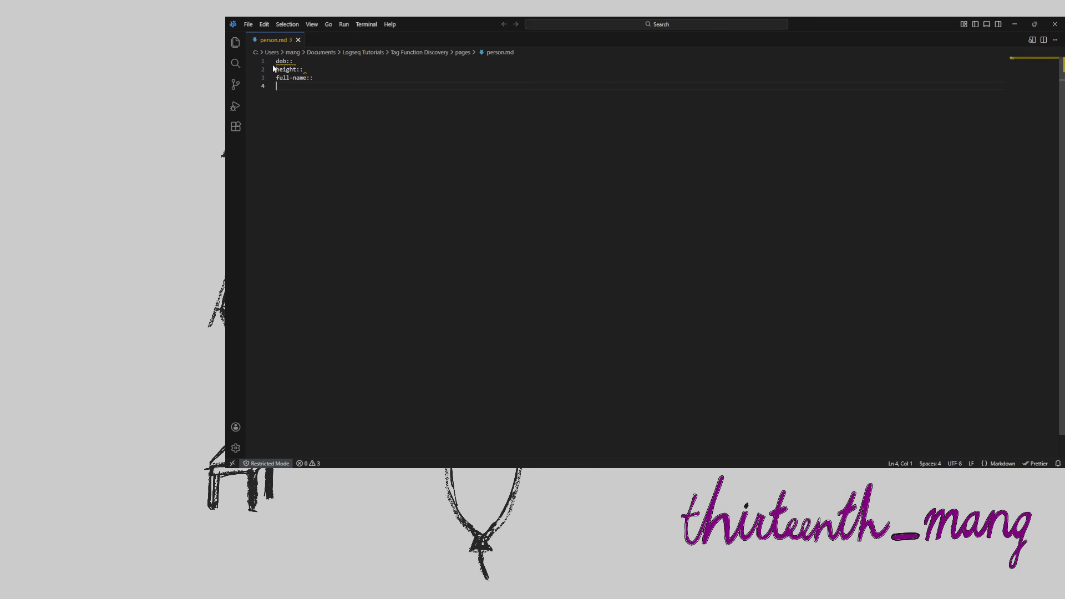
# Switch to VS Code and examine the property lines in person.md
pyautogui.moveTo(338, 79); pyautogui.dragTo(258, 55)
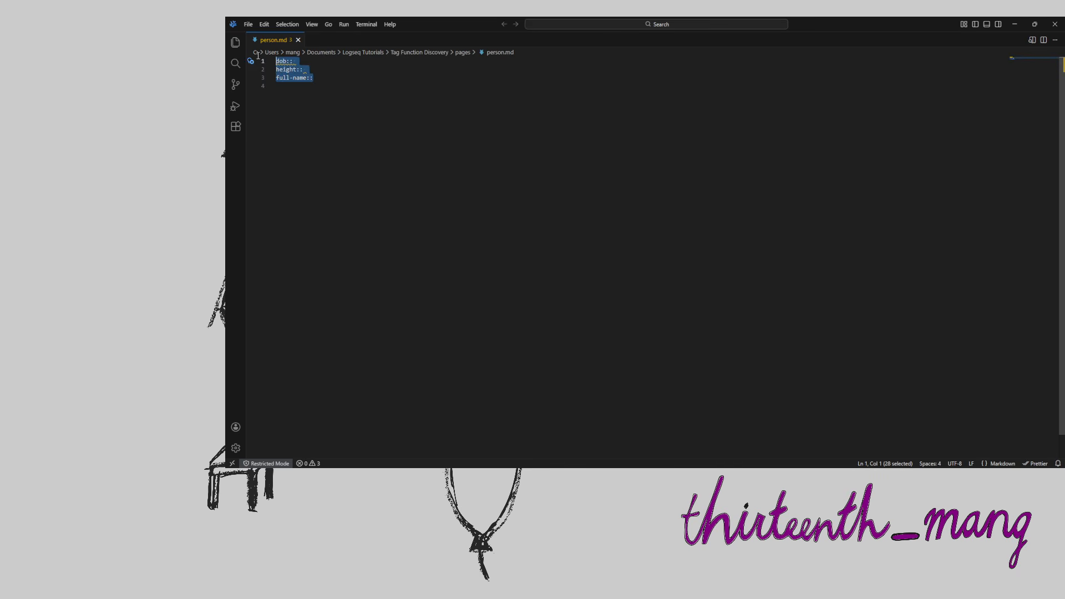
pyautogui.click(369, 77)
pyautogui.click(318, 92)
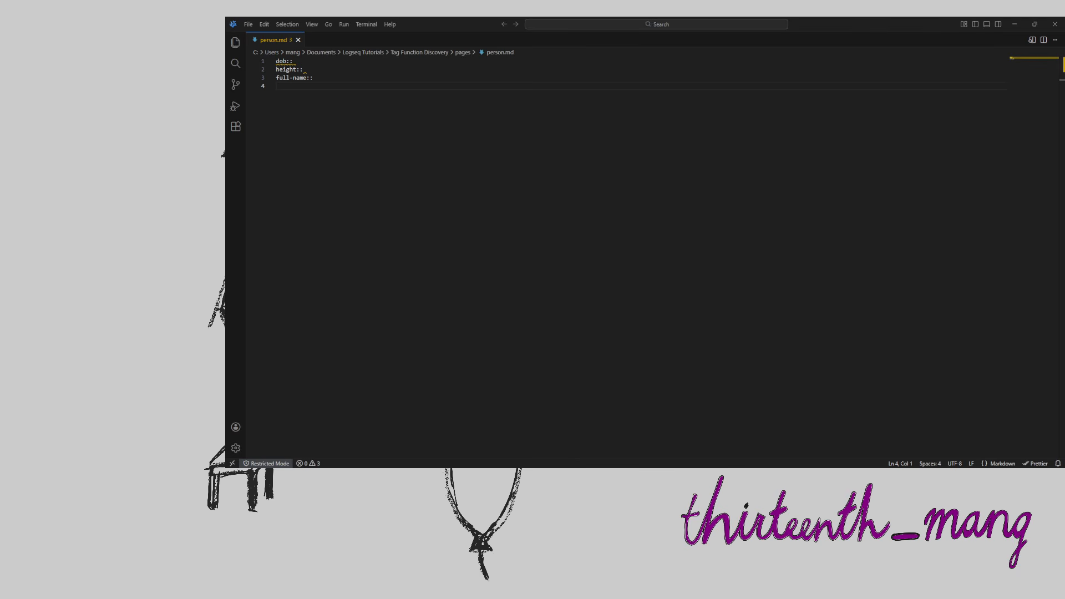
# Add a "- something" bullet after a blank line below the properties in person.md and highlight the property lines
pyautogui.click(578, 243)
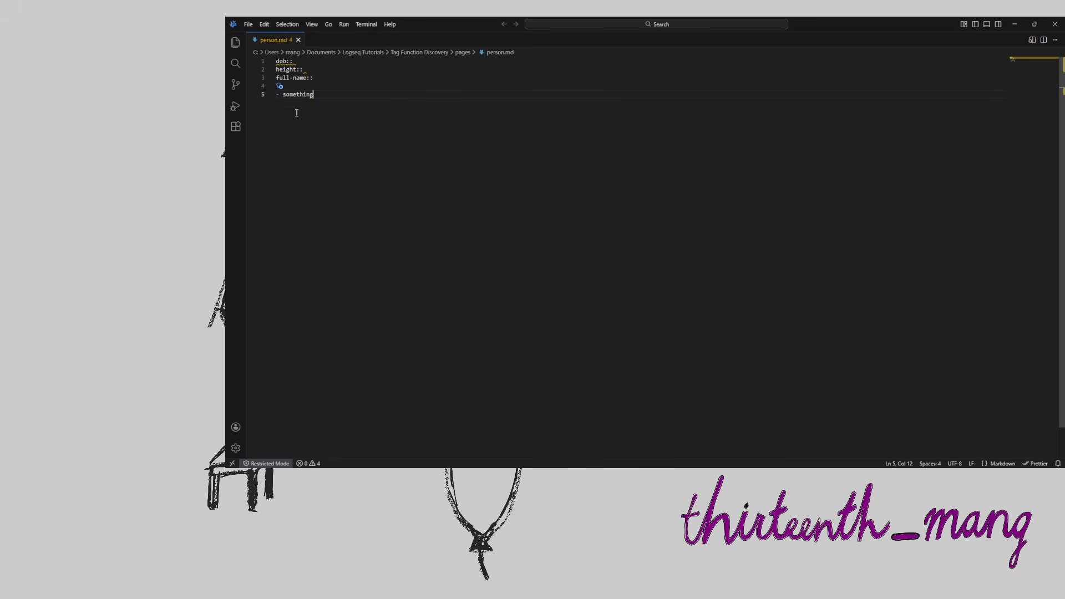
pyautogui.moveTo(281, 96); pyautogui.dragTo(275, 61)
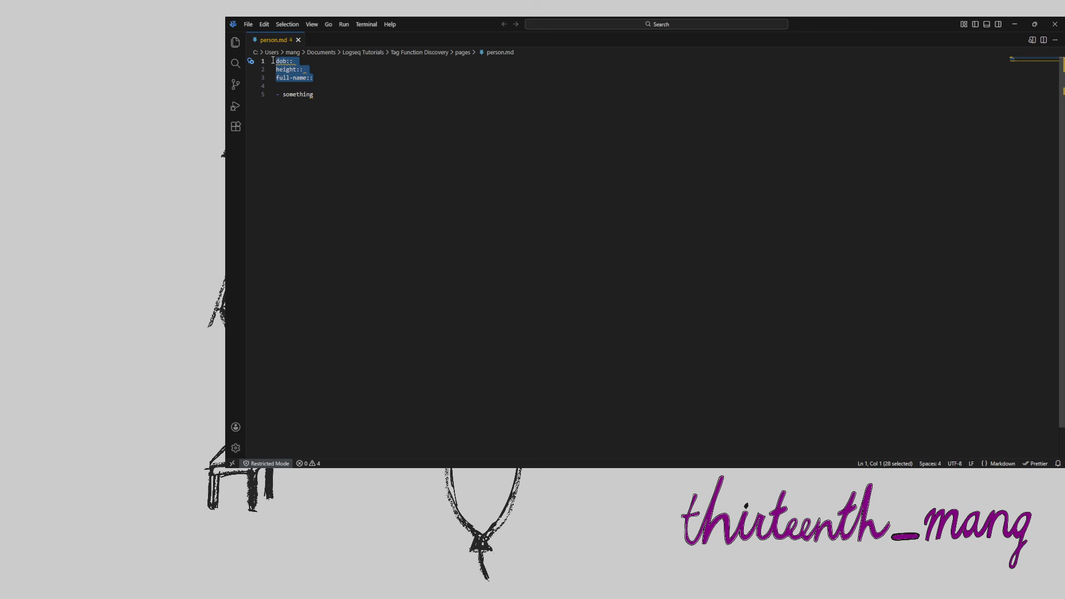
pyautogui.click(328, 82)
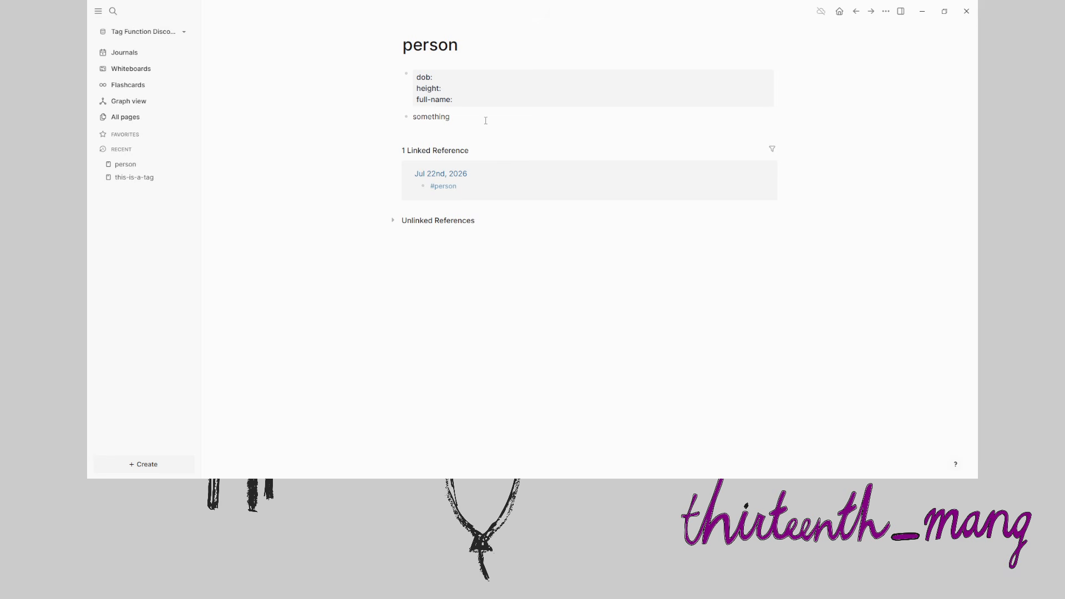
# Switch back to Logseq and delete the "something" block from the person page
pyautogui.doubleClick(486, 116)
pyautogui.press('BackSpace')
pyautogui.press('BackSpace')
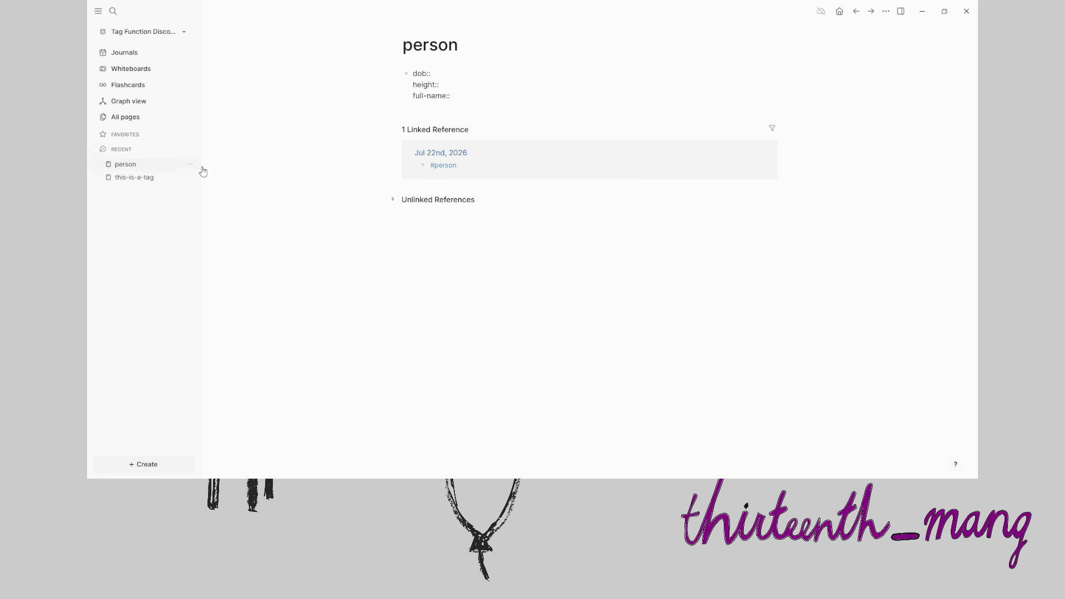
pyautogui.press('Escape')
pyautogui.press('Escape')
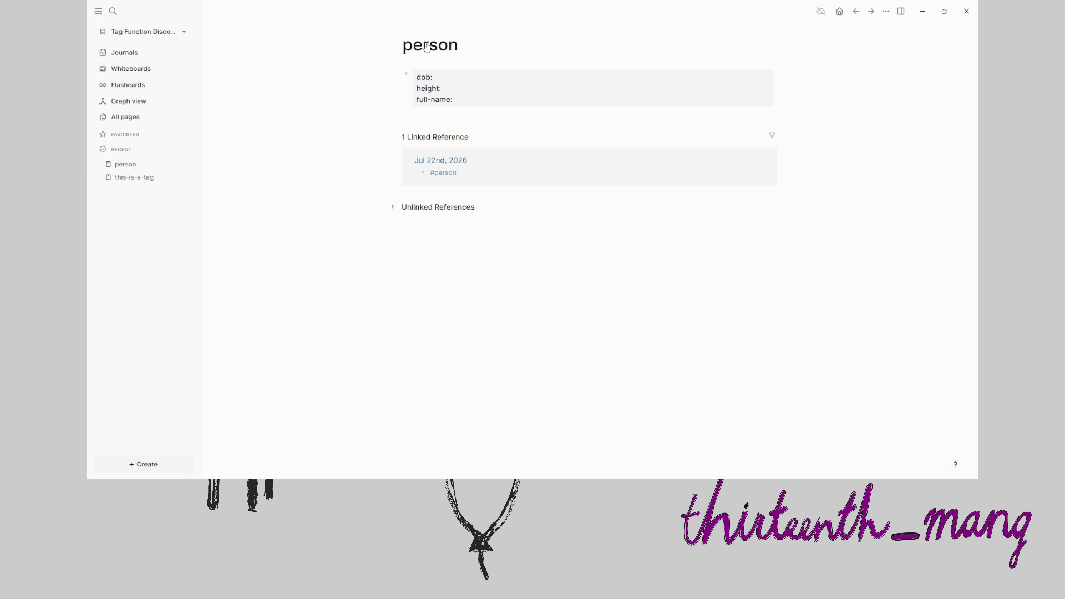
# Make the property block on the person page a template named Person
pyautogui.rightClick(407, 76)
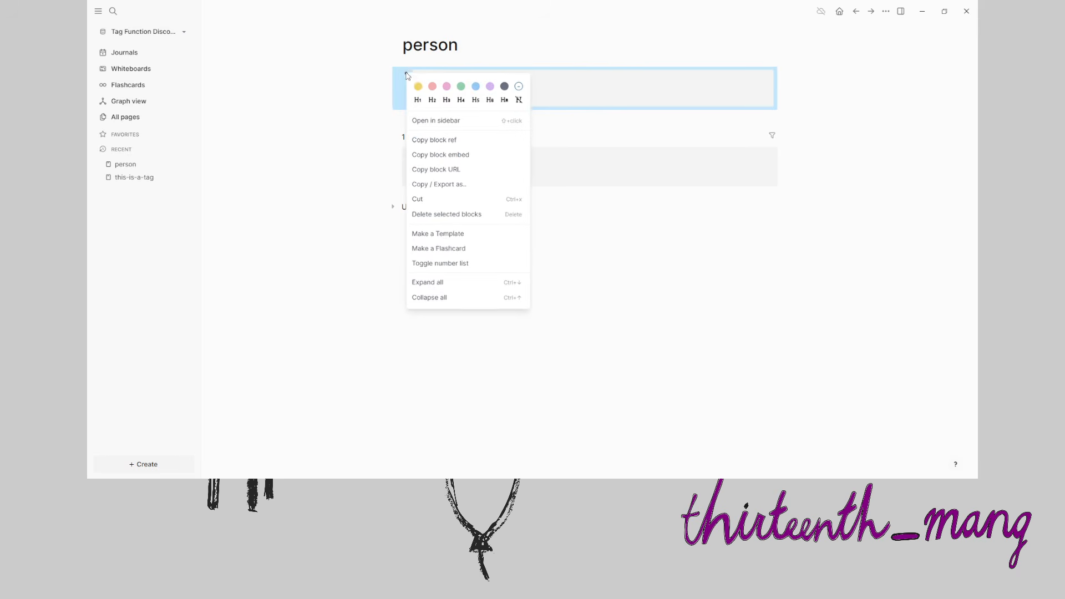
pyautogui.click(443, 236)
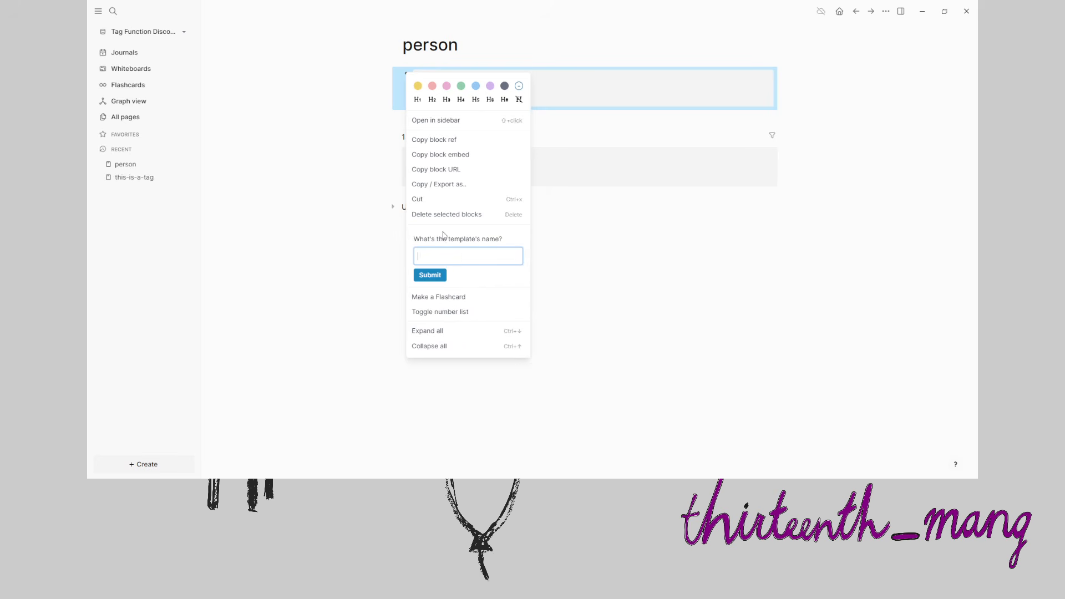
pyautogui.write('Pewr')
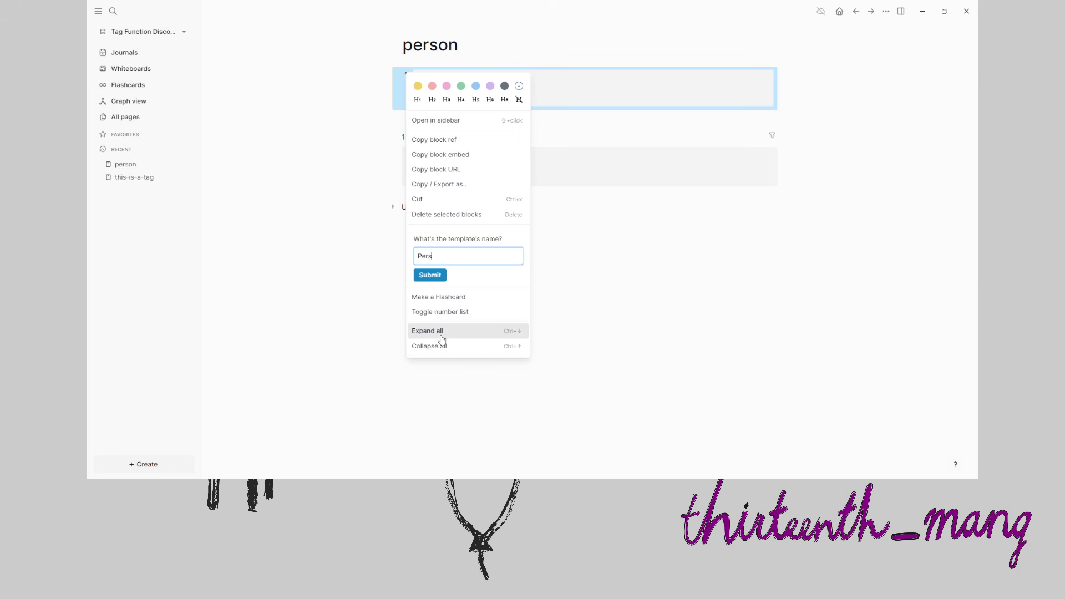
pyautogui.write('on')
pyautogui.press('Return')
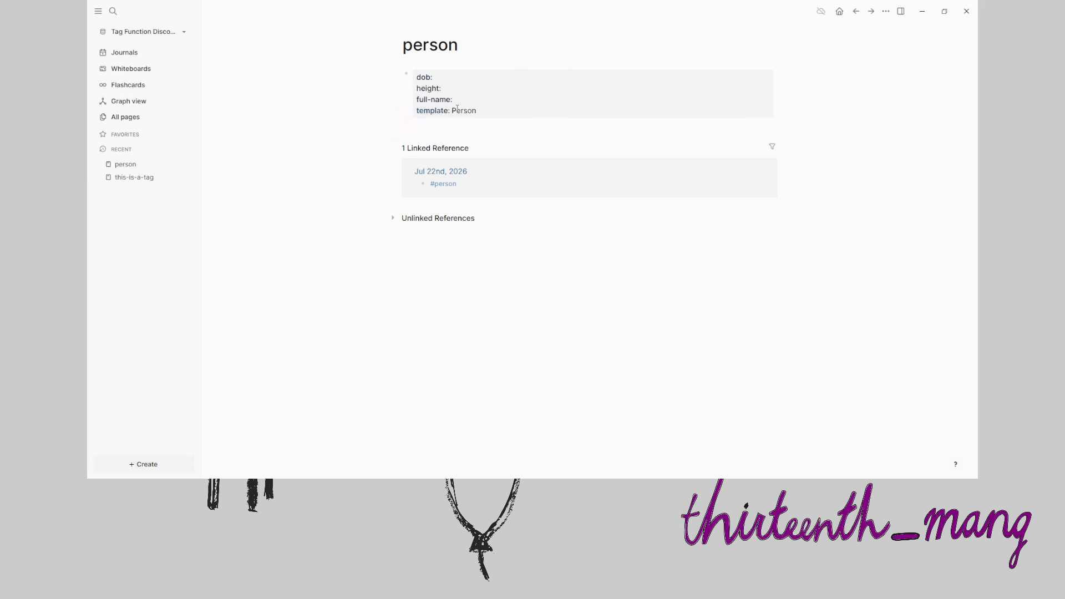
# Open the dob and template property pages and check the template page's unlinked references
pyautogui.click(426, 82)
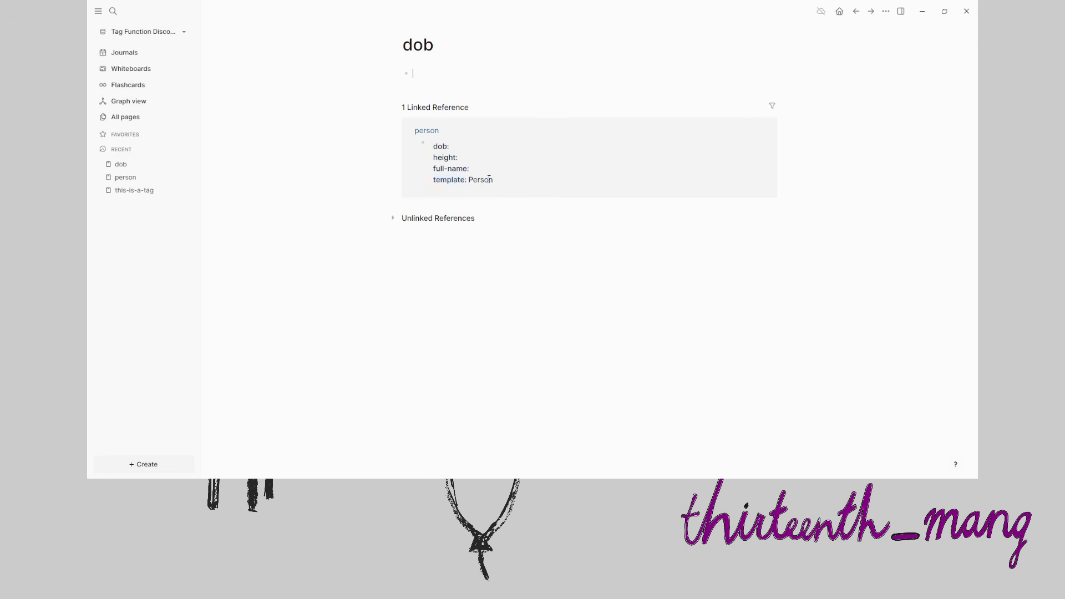
pyautogui.click(450, 180)
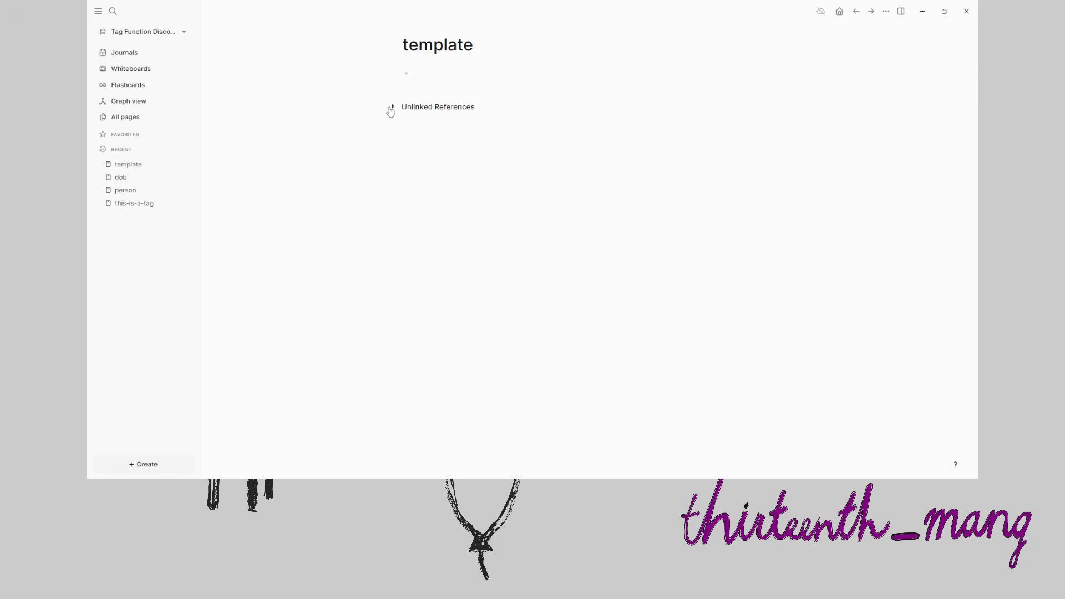
pyautogui.click(391, 108)
pyautogui.click(392, 109)
# Return to the journal and add a new block with a page reference to the person's full name
pyautogui.write('gj')
pyautogui.write('[[John')
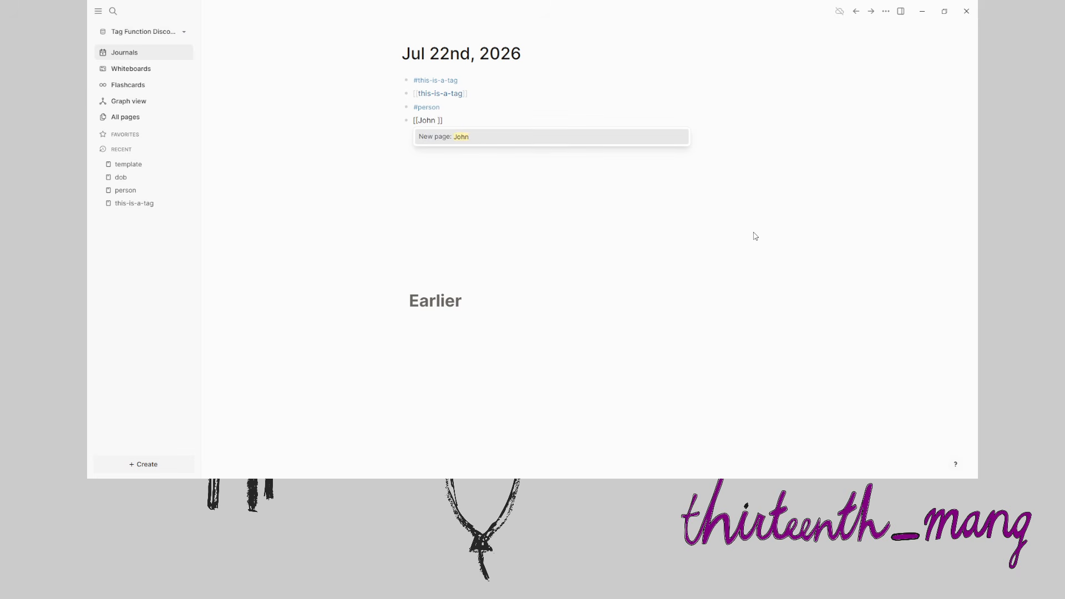
pyautogui.write(' Smith')
pyautogui.press('Return')
pyautogui.press('Escape')
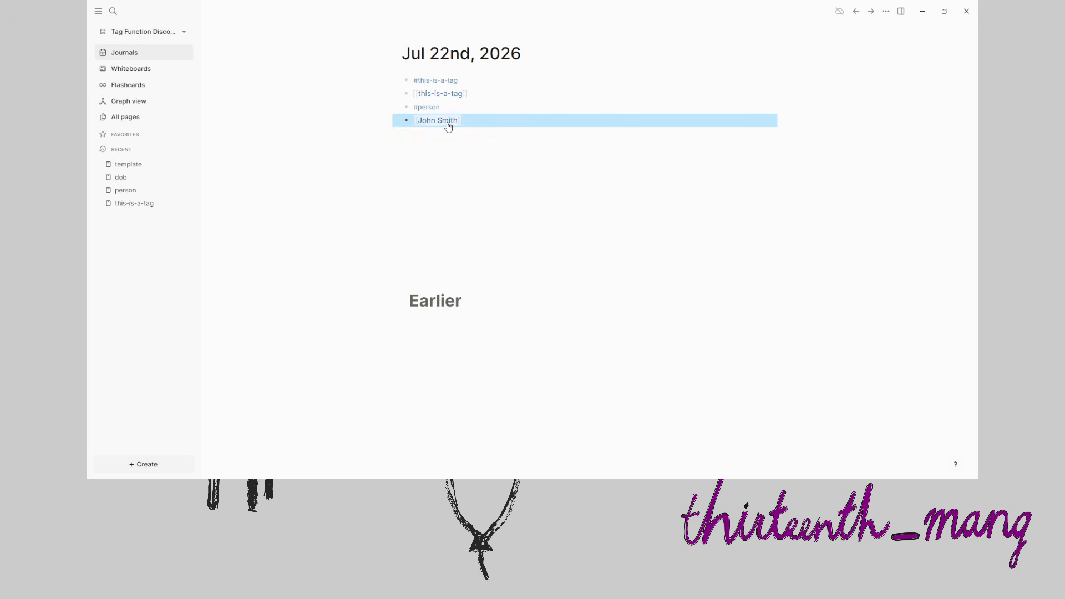
# Open the named individual's page from the journal and insert the Person template in its first block
pyautogui.click(449, 121)
pyautogui.write('/')
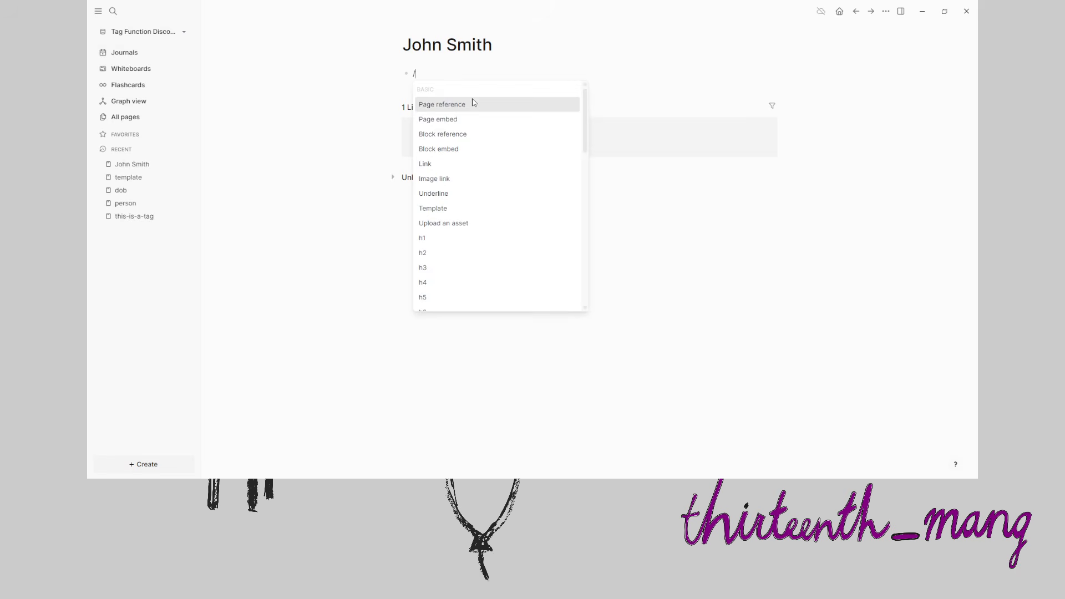
pyautogui.write('tem')
pyautogui.press('Return')
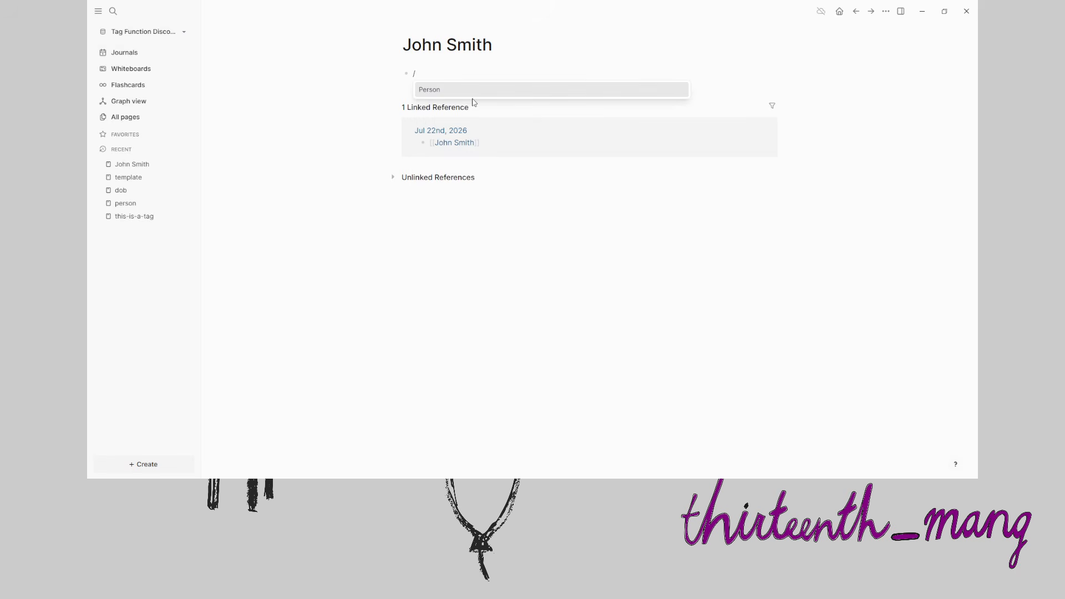
pyautogui.click(444, 91)
pyautogui.press('Escape')
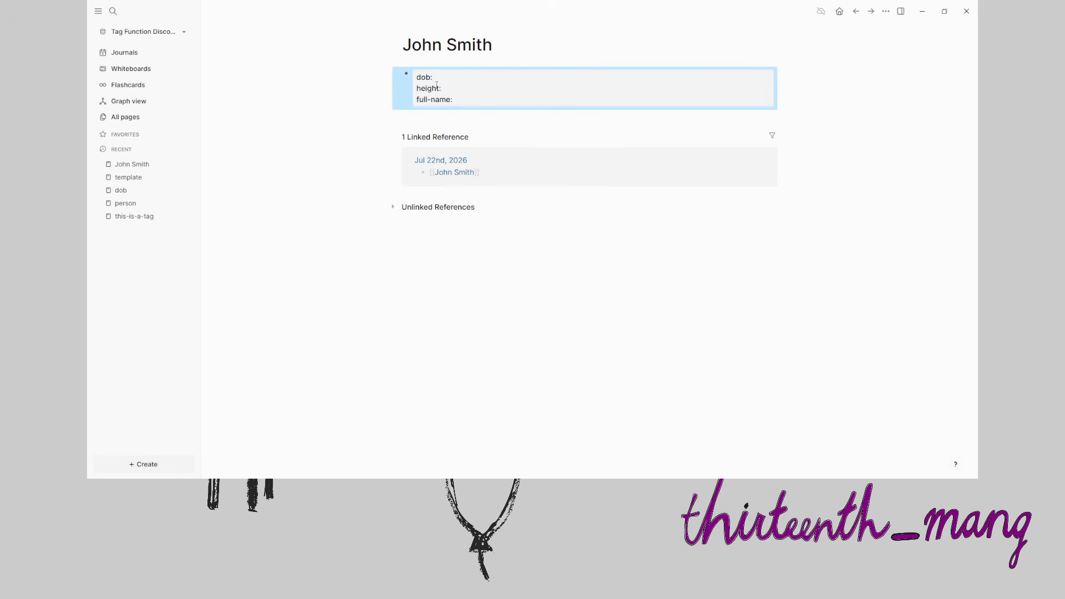
# Fill in the inserted template's properties with the person's date of birth, height 180 and full name
pyautogui.click(460, 79)
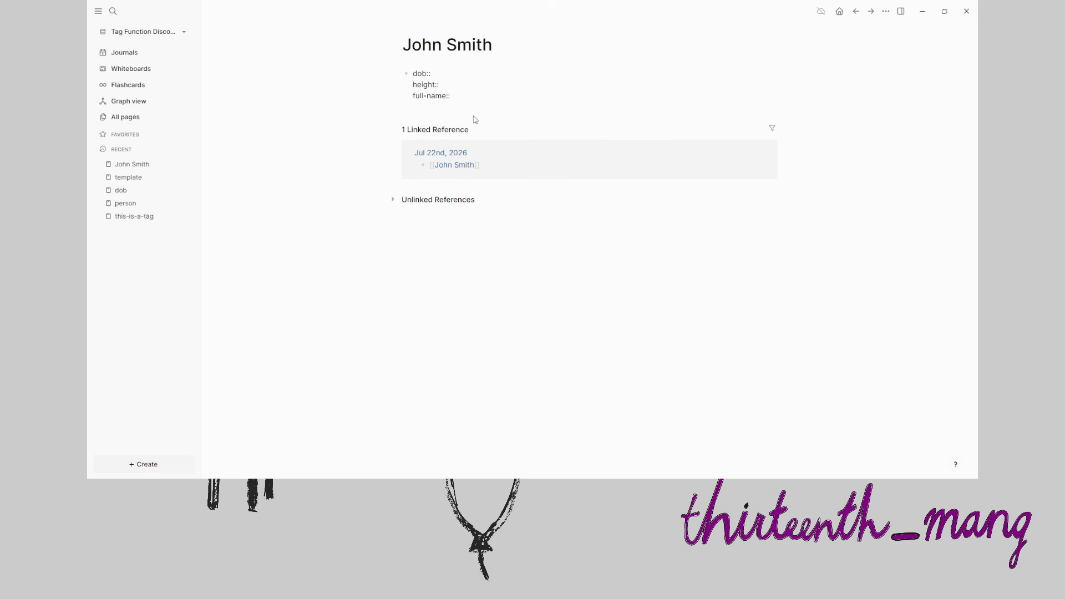
pyautogui.write('1970-01-01')
pyautogui.press('Down')
pyautogui.write('180 full-name:: ')
pyautogui.write('John')
pyautogui.write(' George Smith')
pyautogui.press('Escape')
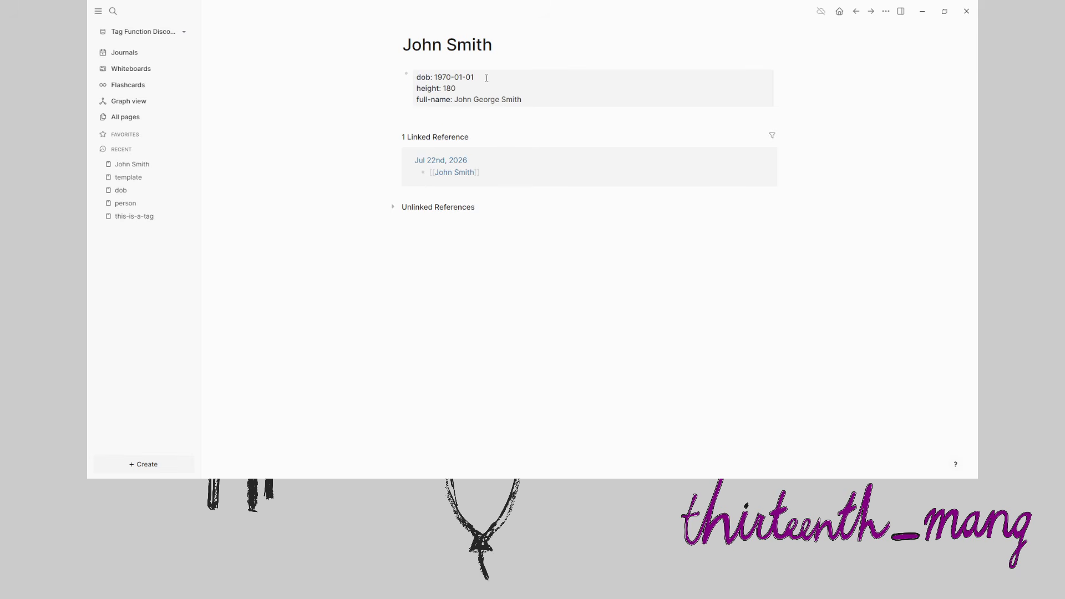
# Return to the journal and add the block "Just discovered this thing and it's now my favourite thing #favourite"
pyautogui.click(116, 52)
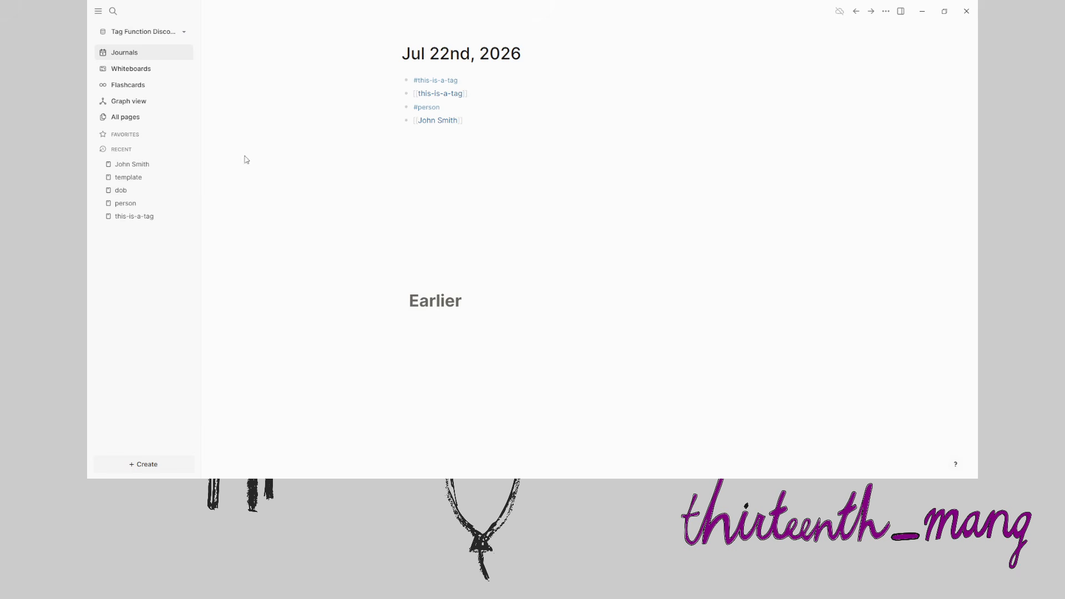
pyautogui.click(435, 136)
pyautogui.write("Just discovered this thing and it's now my ")
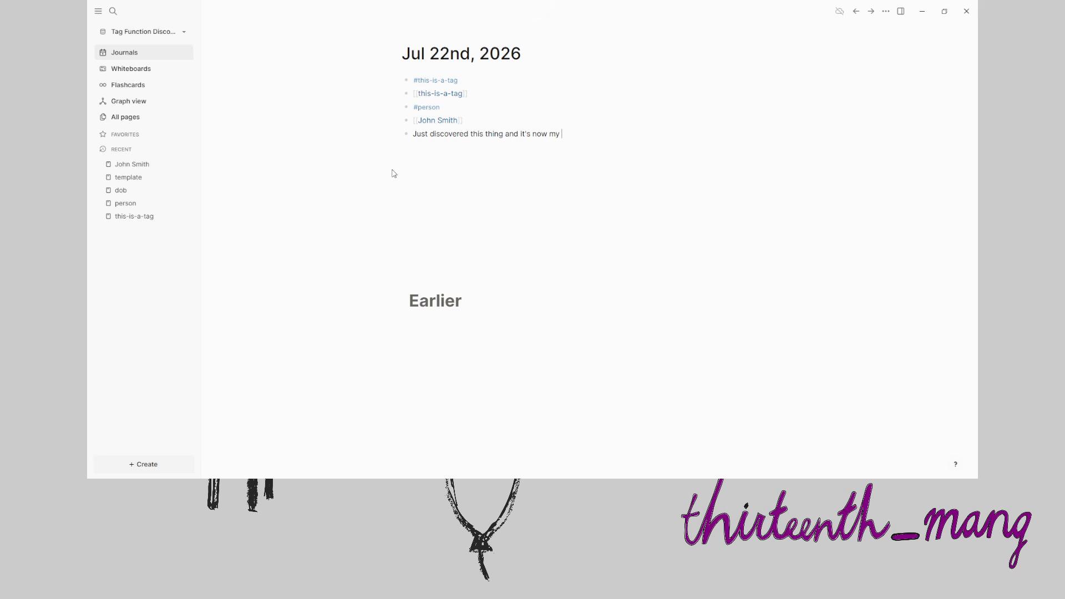
pyautogui.write('favourite thing #')
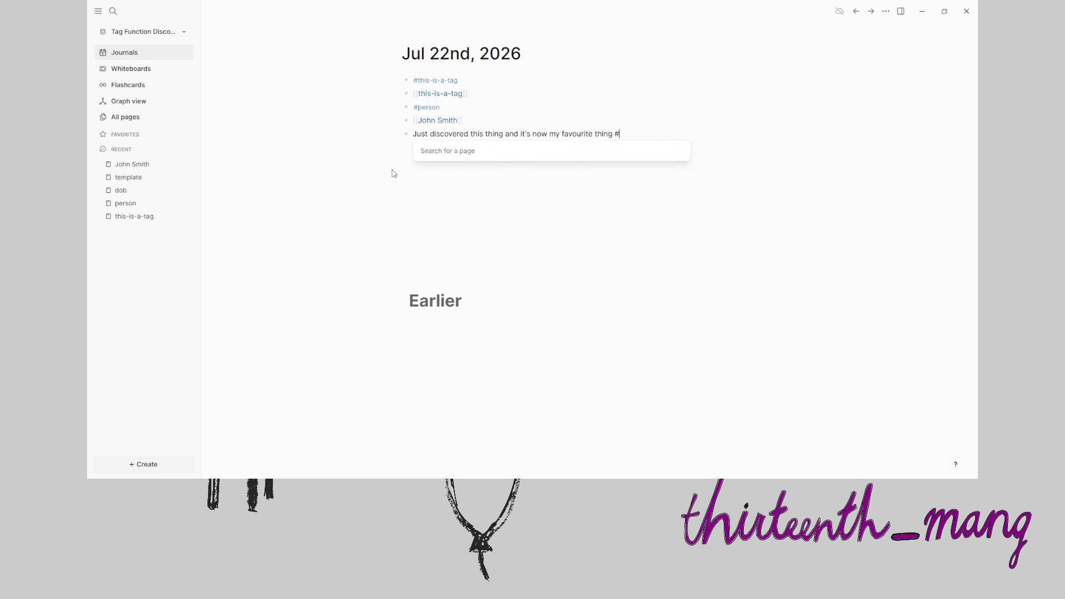
pyautogui.write('favourite')
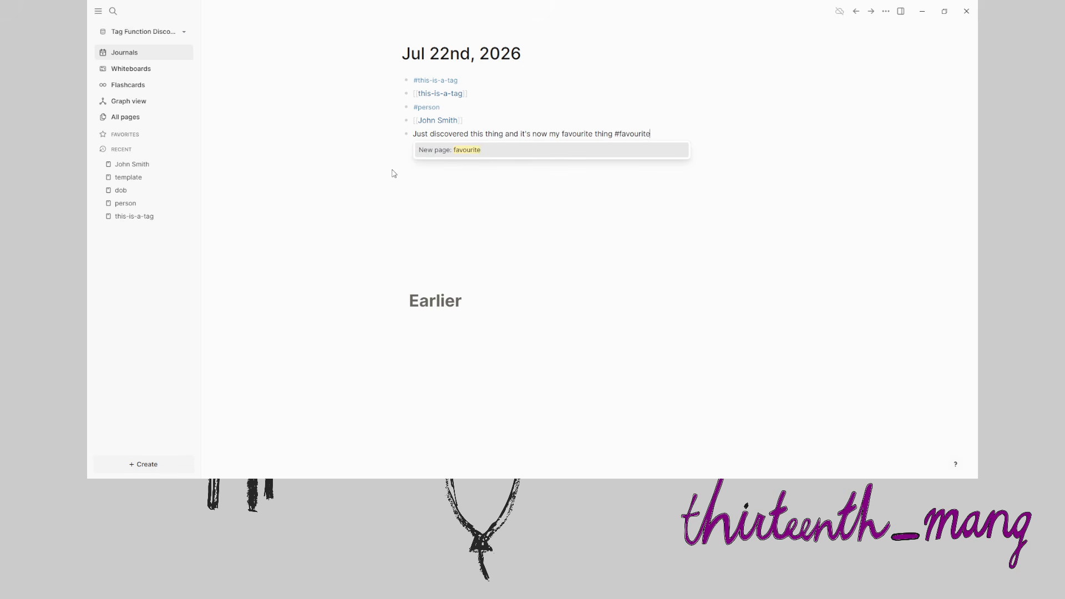
pyautogui.press('Escape')
# Check the favourite tag's page for its linked references, return to the journal and close the window
pyautogui.click(635, 137)
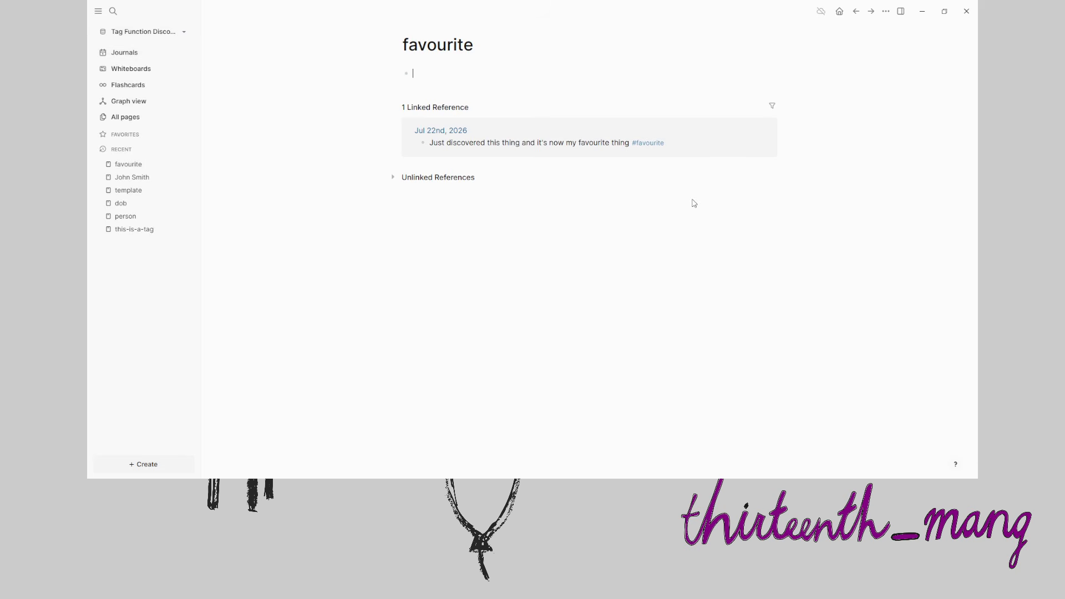
pyautogui.click(128, 56)
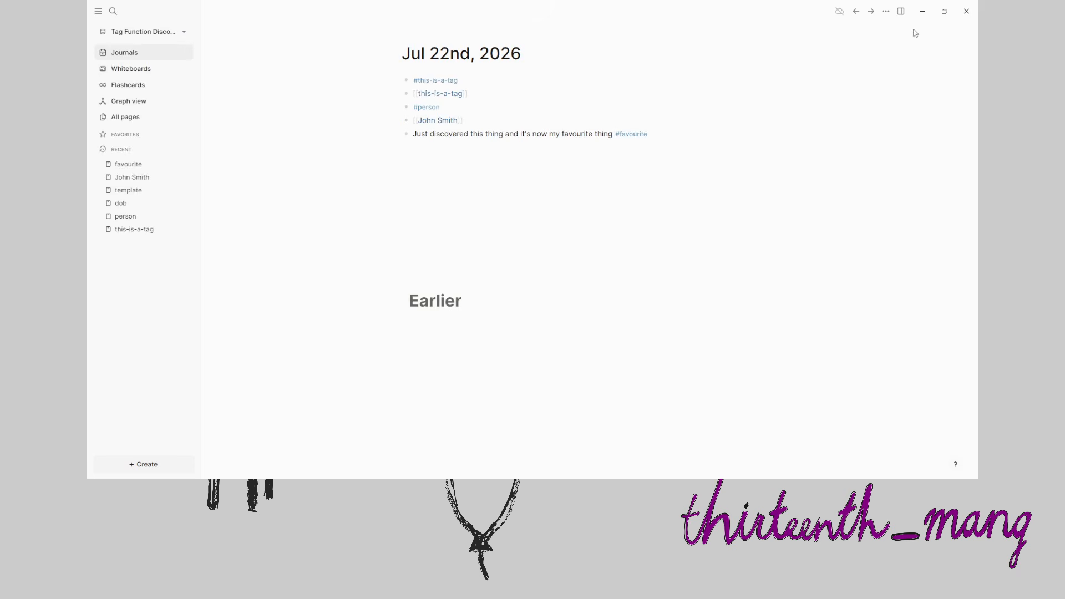
pyautogui.click(967, 12)
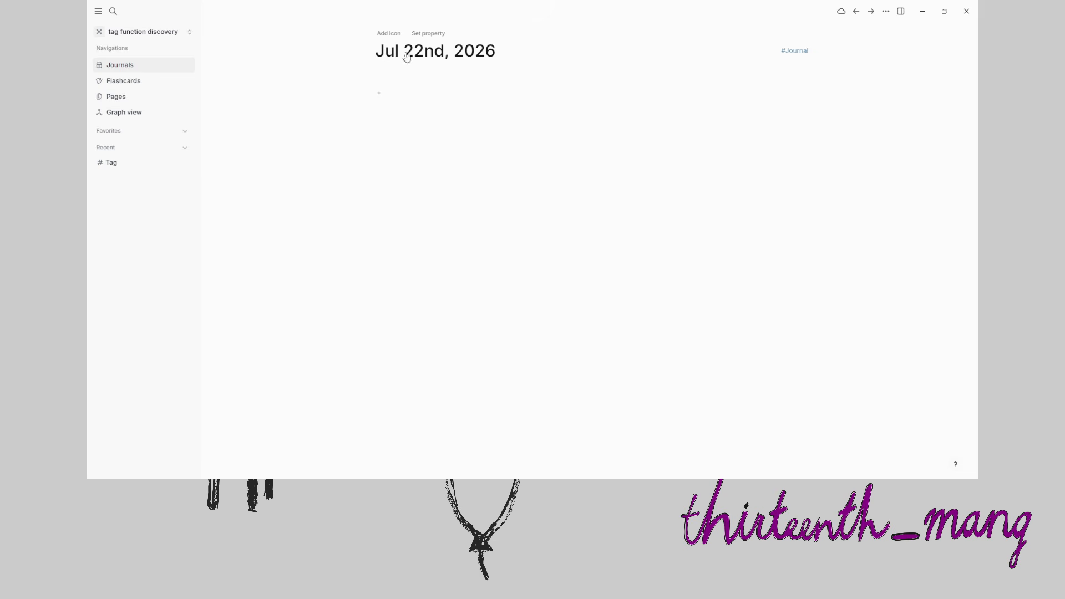
# View the Journal tag's page and add a "get milk" block with the Task tag to the Jul 22nd, 2026 journal
pyautogui.click(797, 53)
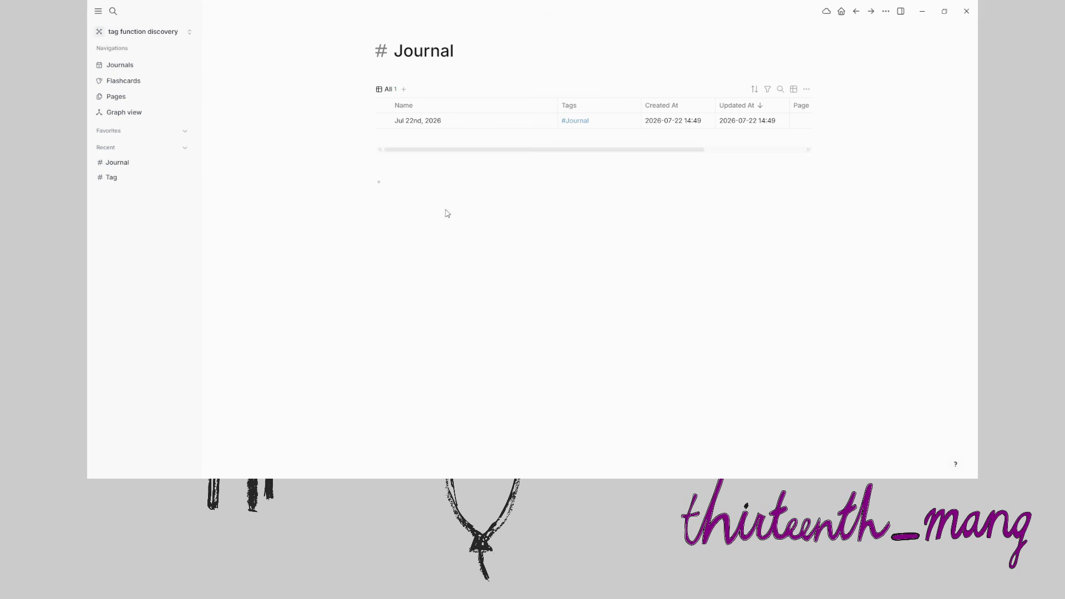
pyautogui.click(123, 65)
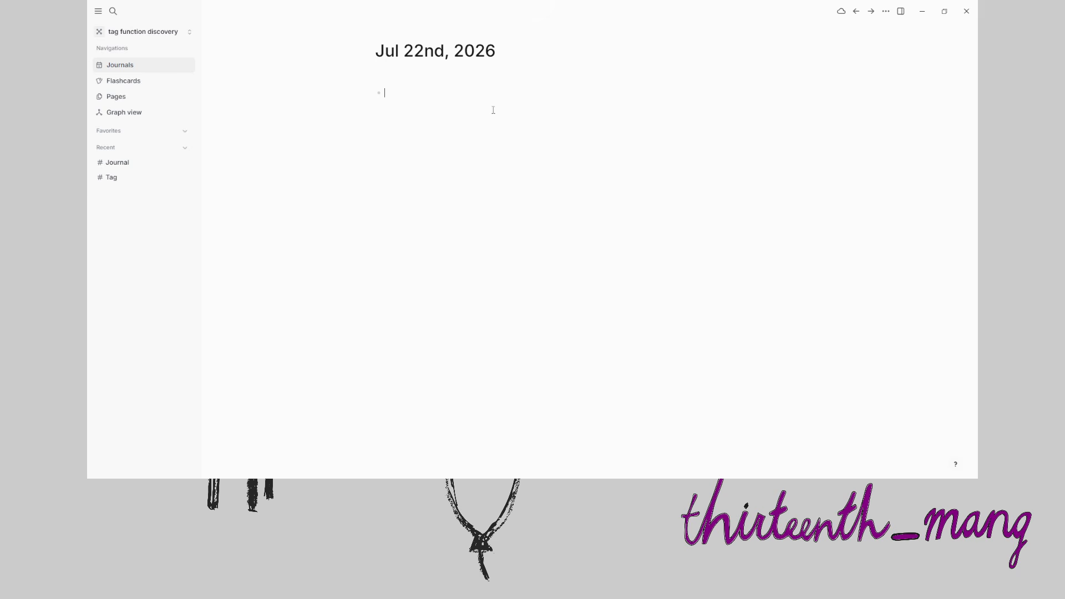
pyautogui.write('get milk #task')
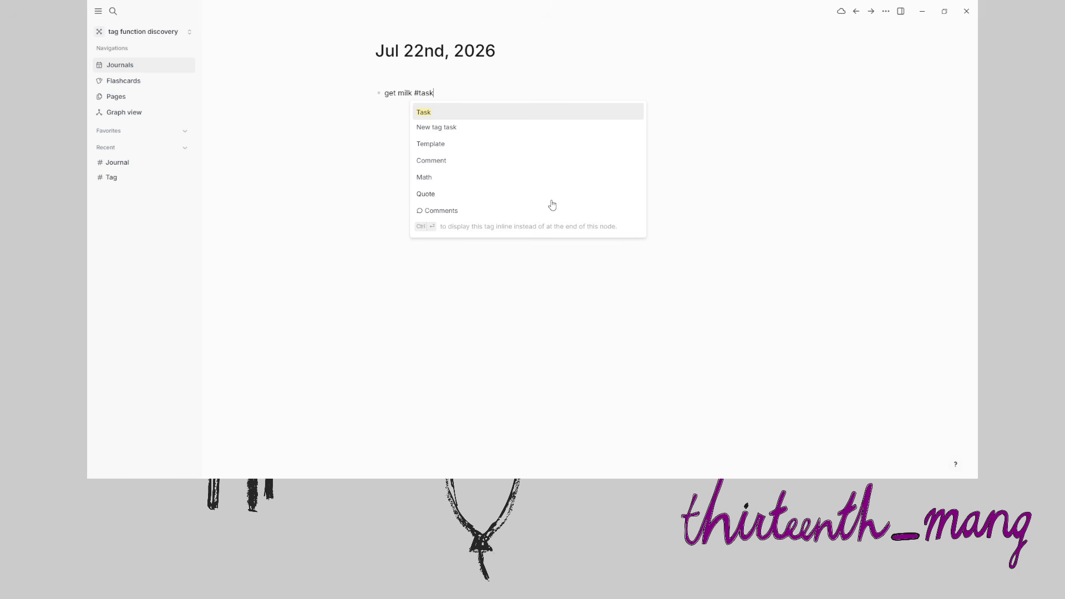
pyautogui.press('Return')
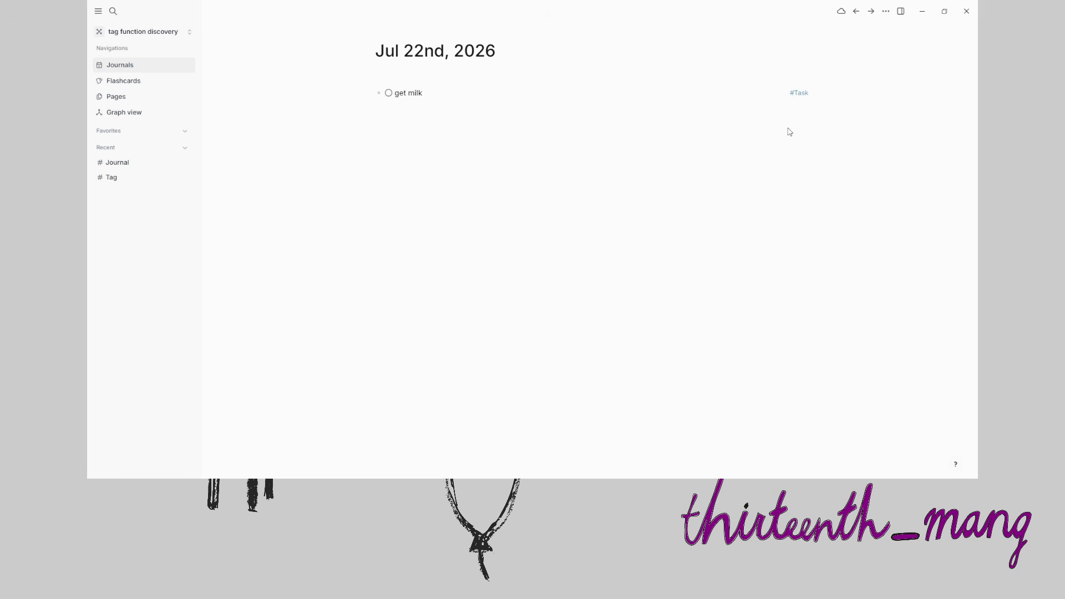
# Look at the status choices of the "get milk" task and expand the tag properties on the Task tag's page
pyautogui.click(391, 98)
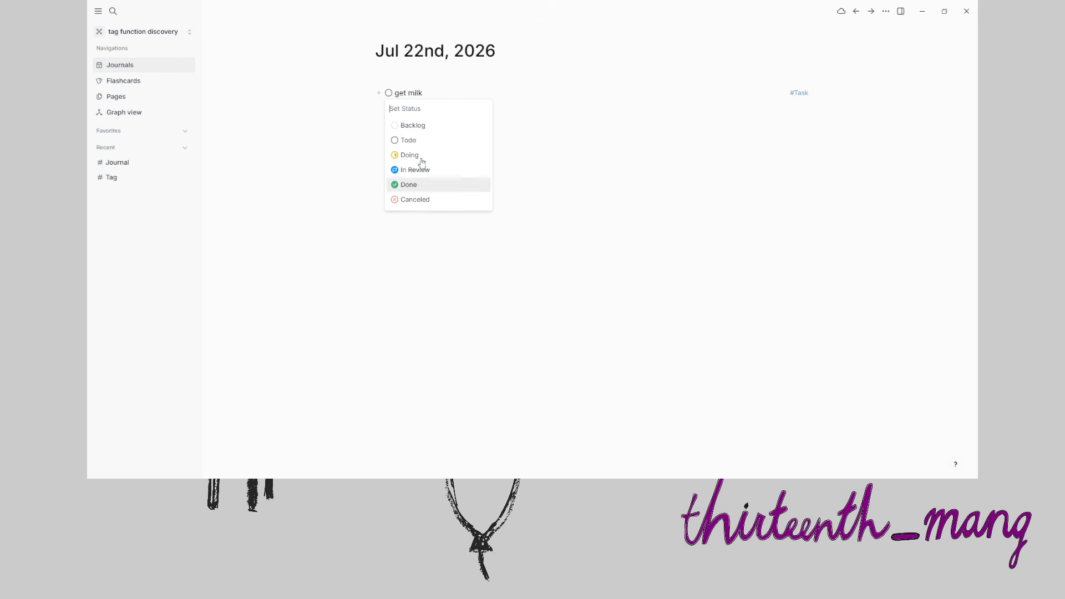
pyautogui.click(806, 94)
pyautogui.click(801, 93)
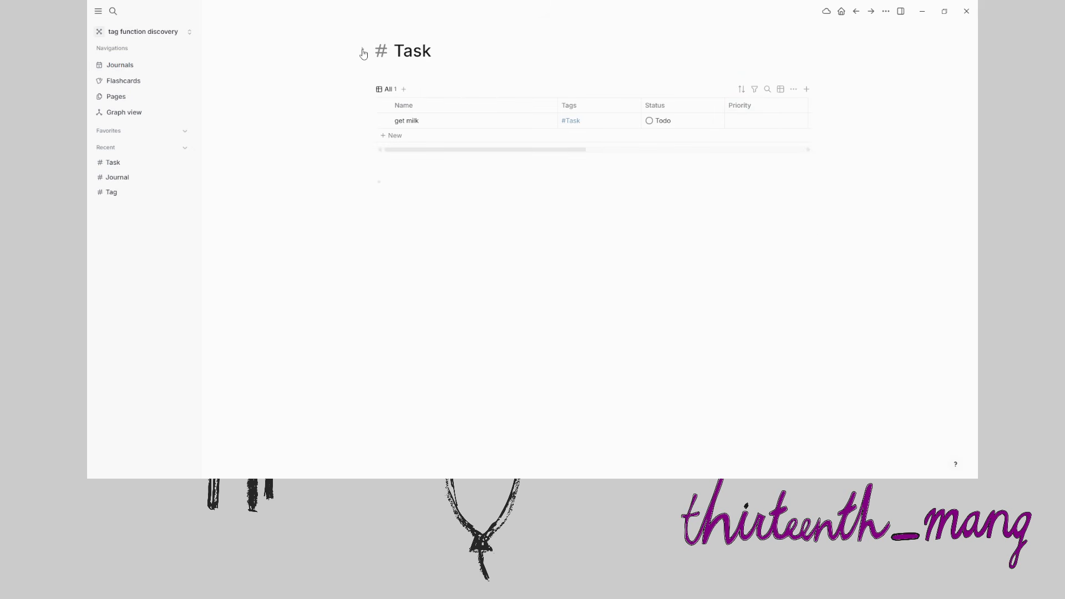
pyautogui.click(363, 54)
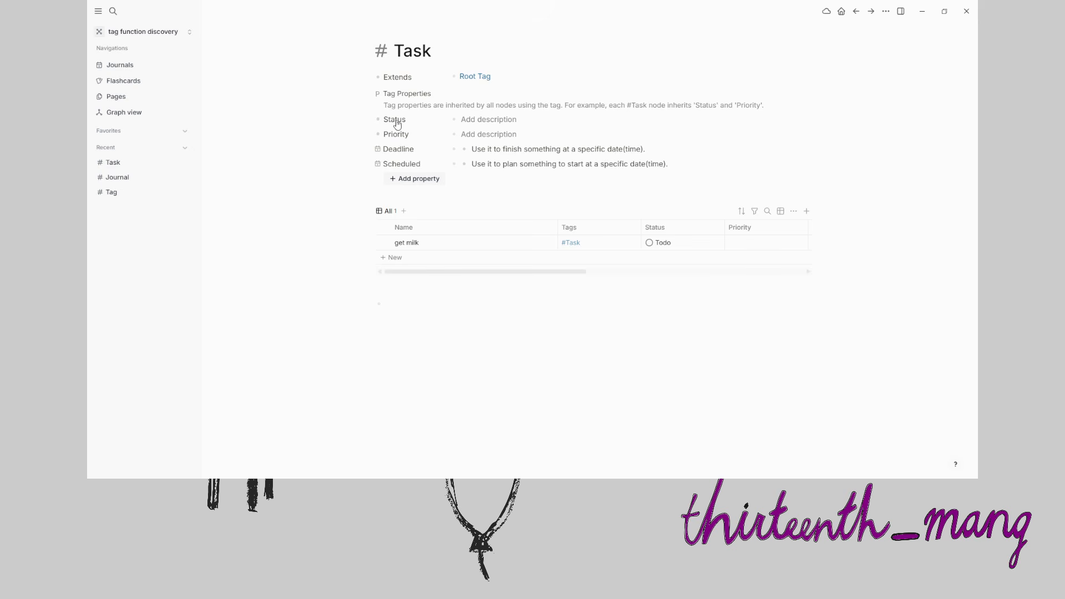
# Examine the task's status choices and the configuration of the Priority, Deadline and Scheduled properties on the Task page
pyautogui.click(651, 247)
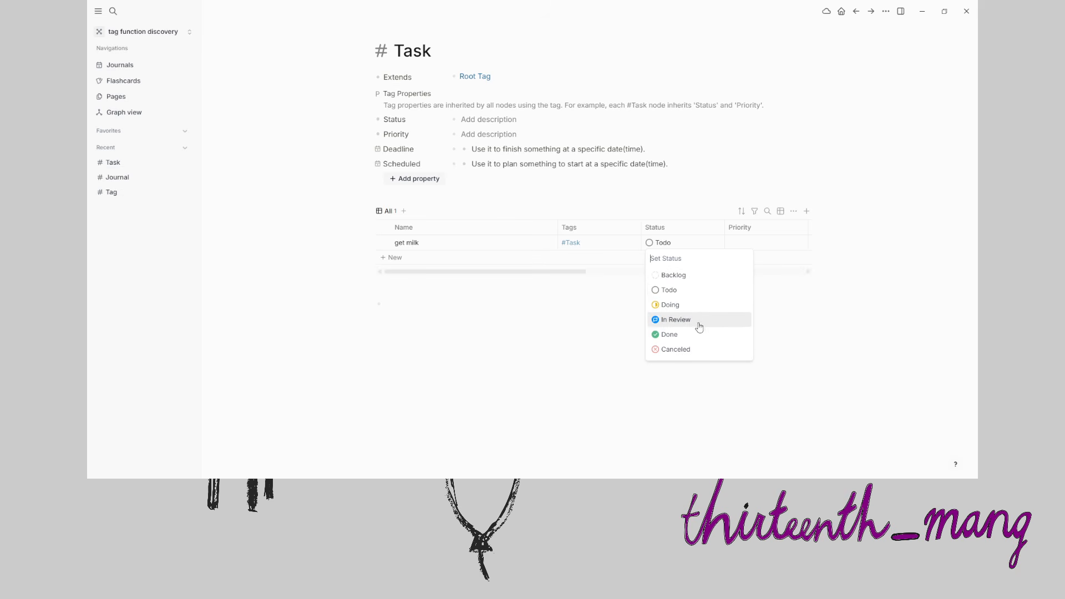
pyautogui.click(398, 136)
pyautogui.moveTo(471, 205)
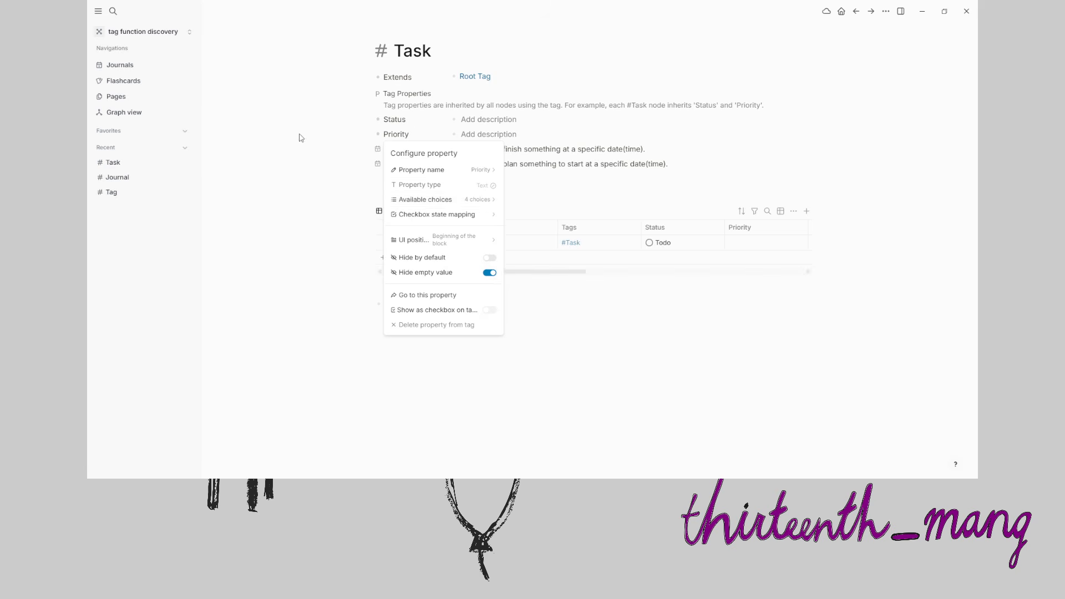
pyautogui.click(397, 148)
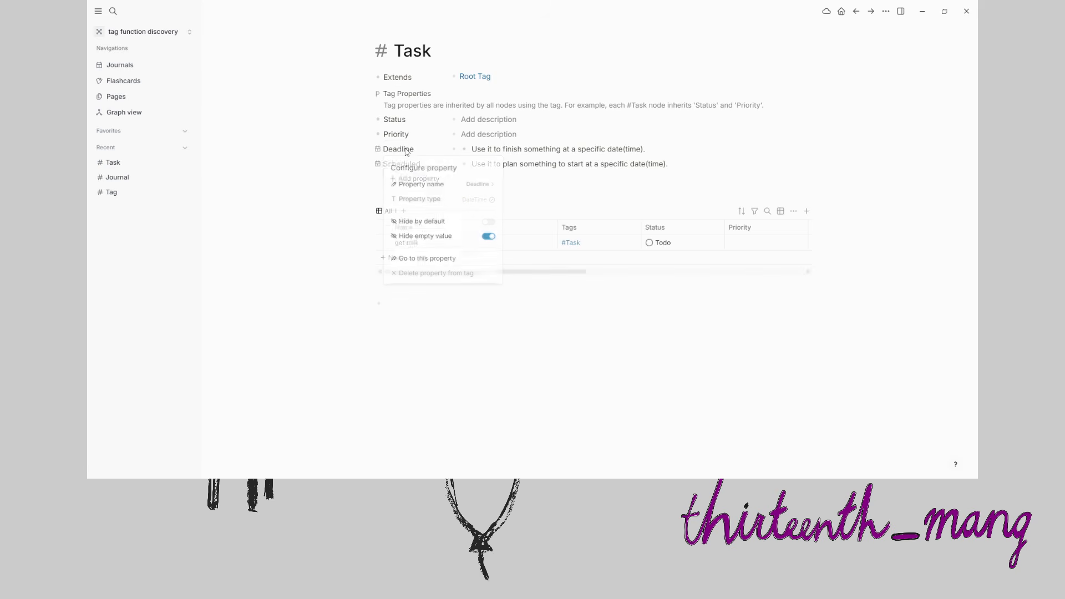
pyautogui.click(303, 150)
pyautogui.click(403, 165)
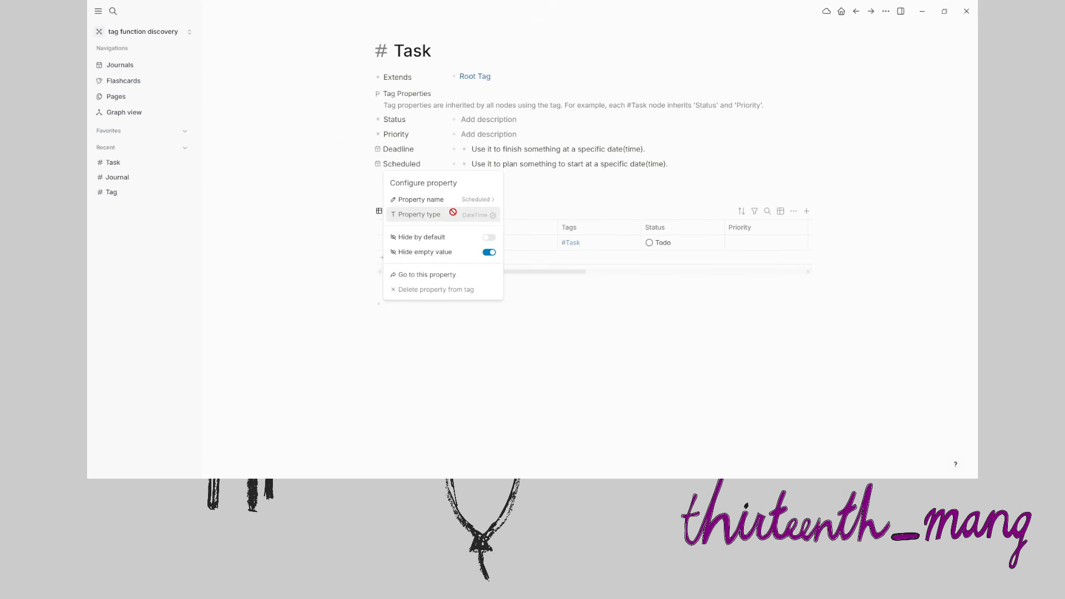
pyautogui.click(261, 166)
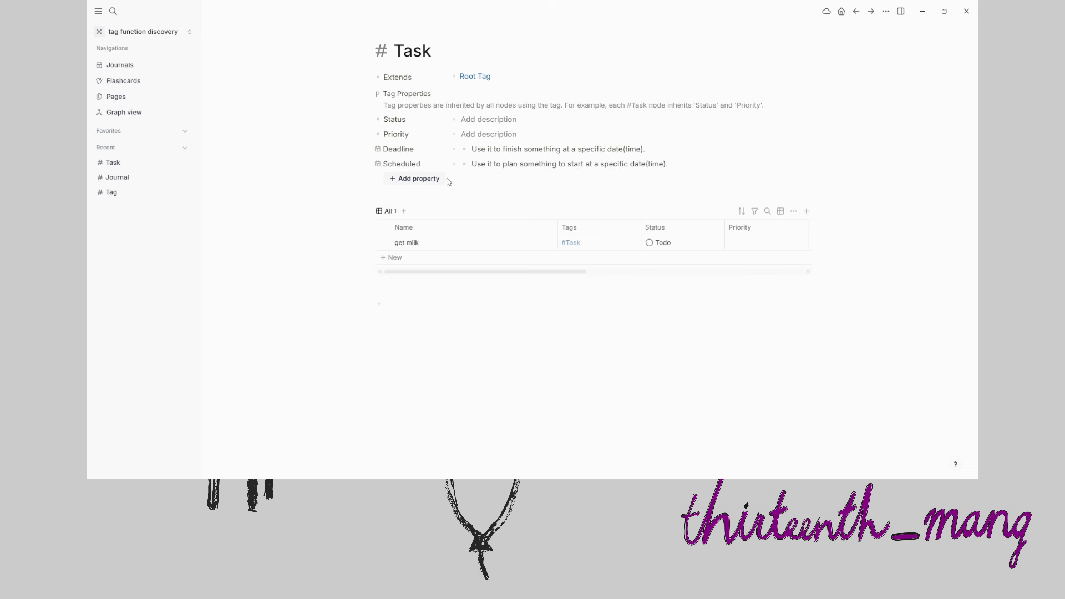
# Schedule the "get milk" task in the journal for July 22, 2026 at 02:55 PM
pyautogui.click(126, 72)
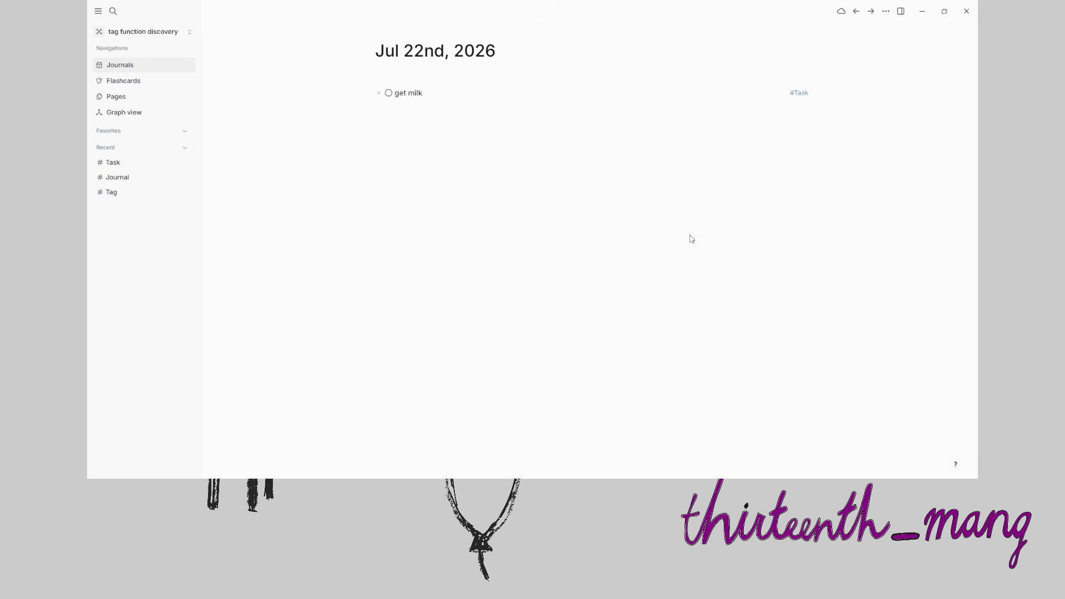
pyautogui.write('/sc')
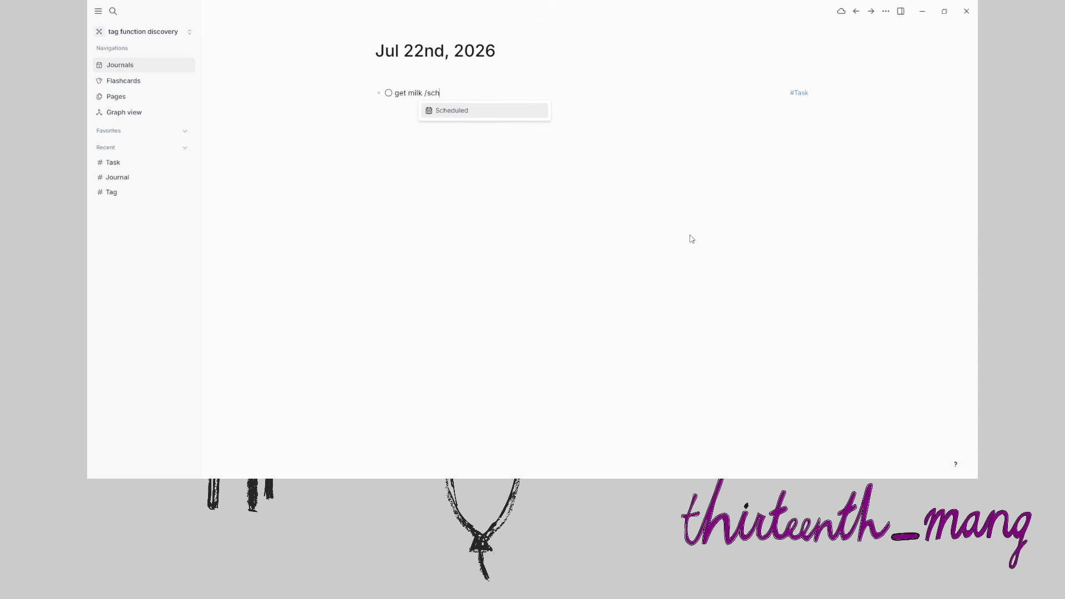
pyautogui.write('h')
pyautogui.press('Return')
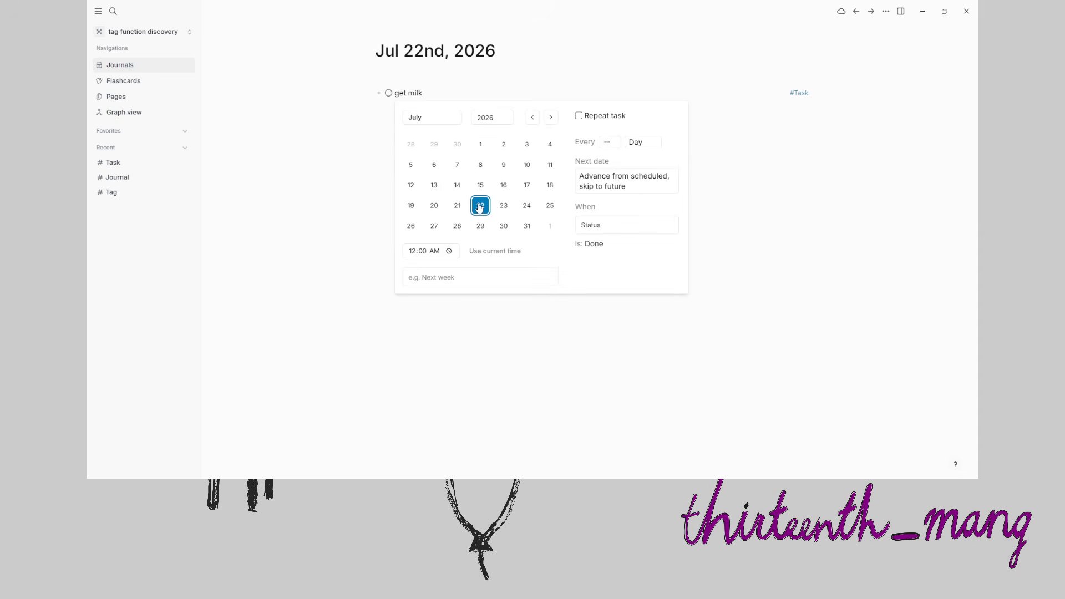
pyautogui.click(412, 252)
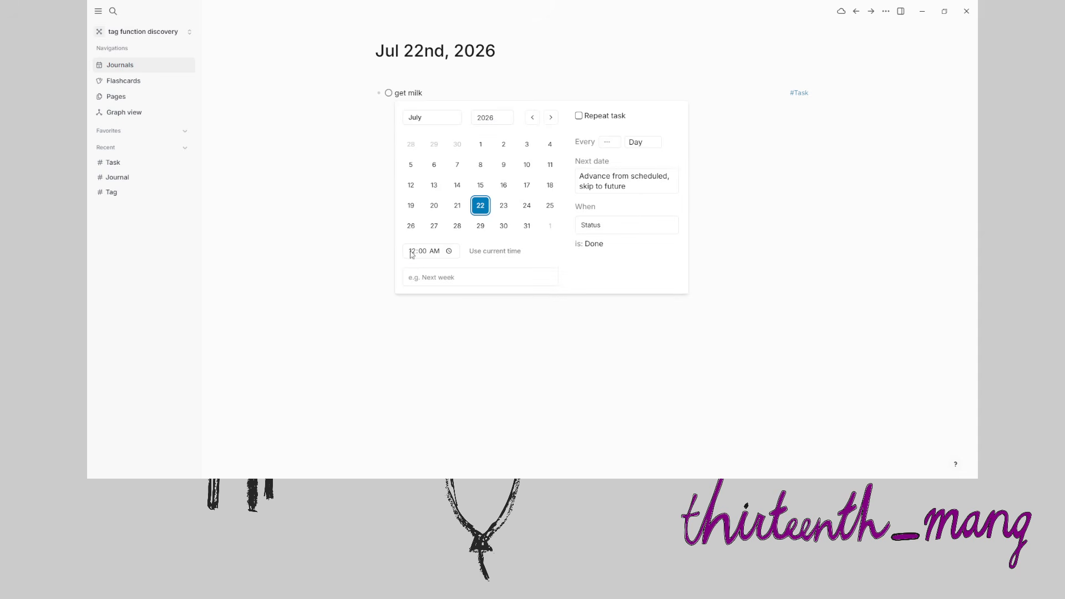
pyautogui.click(449, 253)
pyautogui.click(400, 312)
pyautogui.click(502, 283)
pyautogui.click(472, 285)
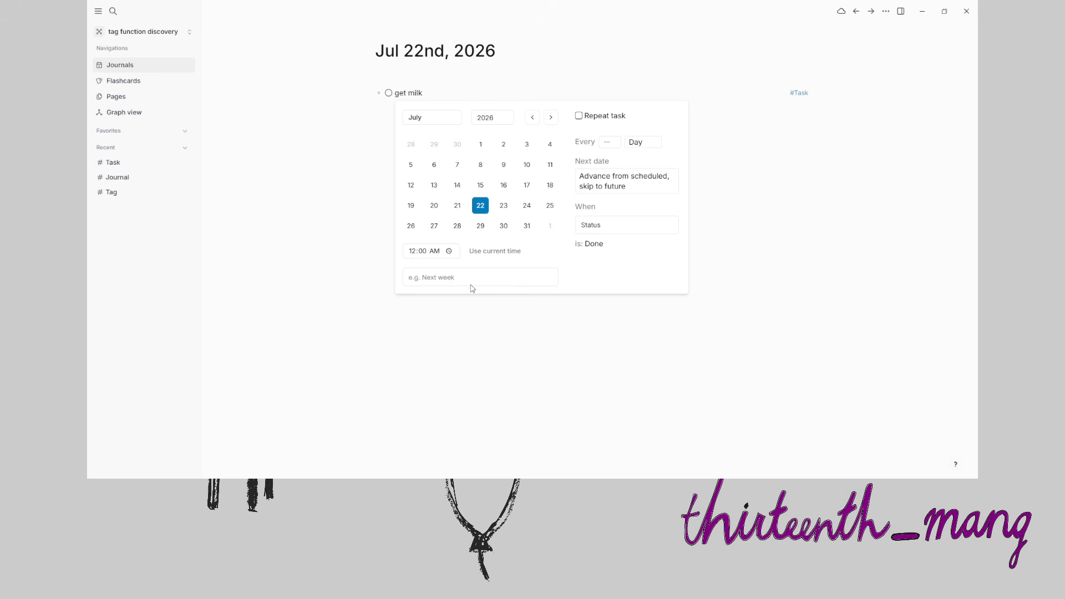
pyautogui.click(421, 326)
pyautogui.click(444, 282)
pyautogui.click(430, 251)
pyautogui.click(422, 252)
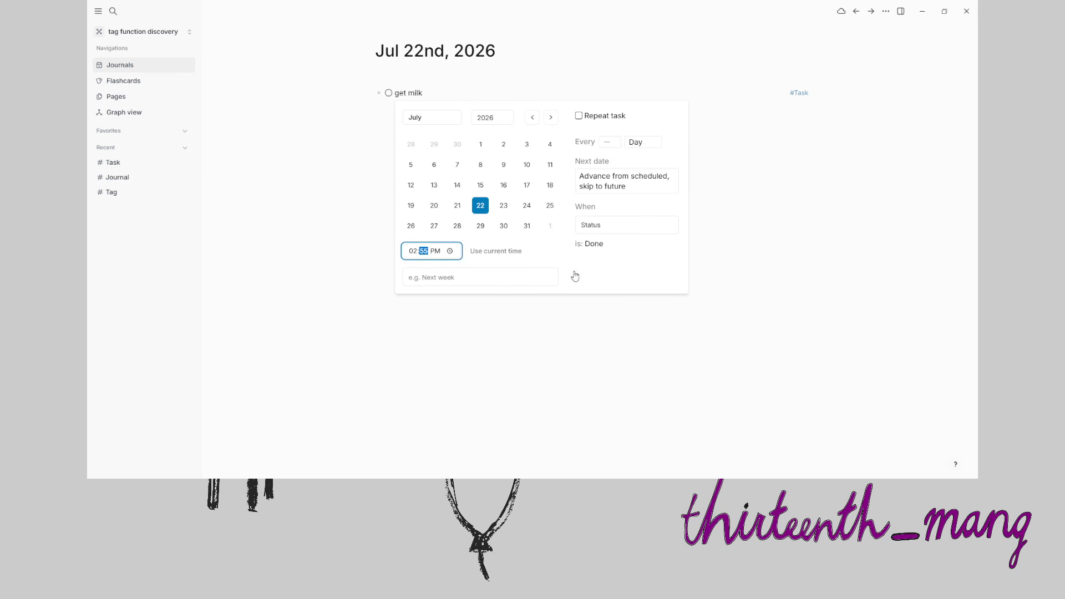
pyautogui.click(773, 324)
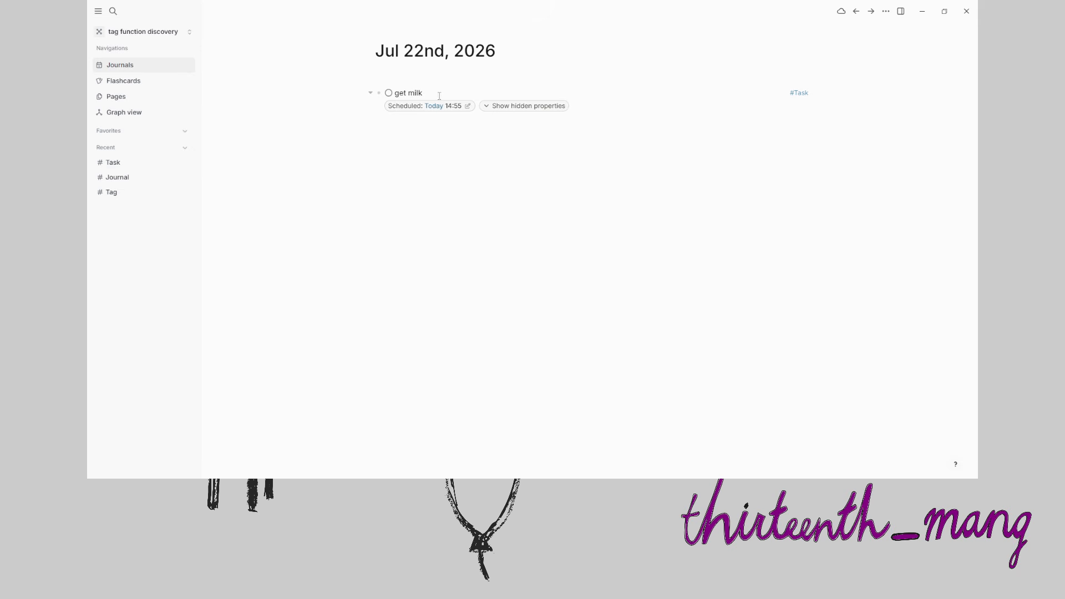
# Reschedule the "get milk" task to July 23, 2026
pyautogui.click(467, 107)
pyautogui.click(533, 218)
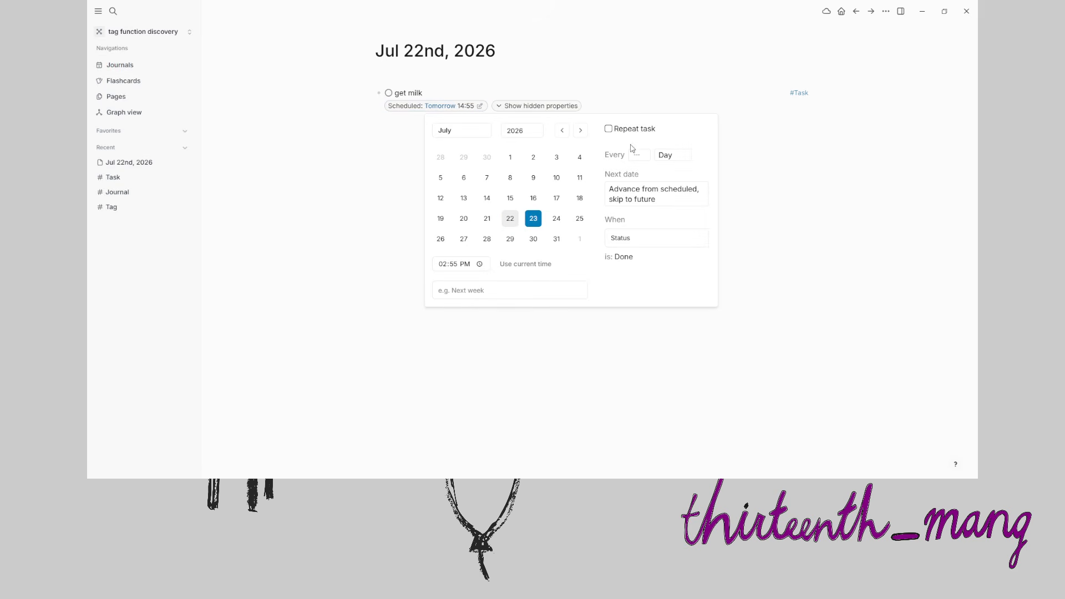
pyautogui.click(654, 88)
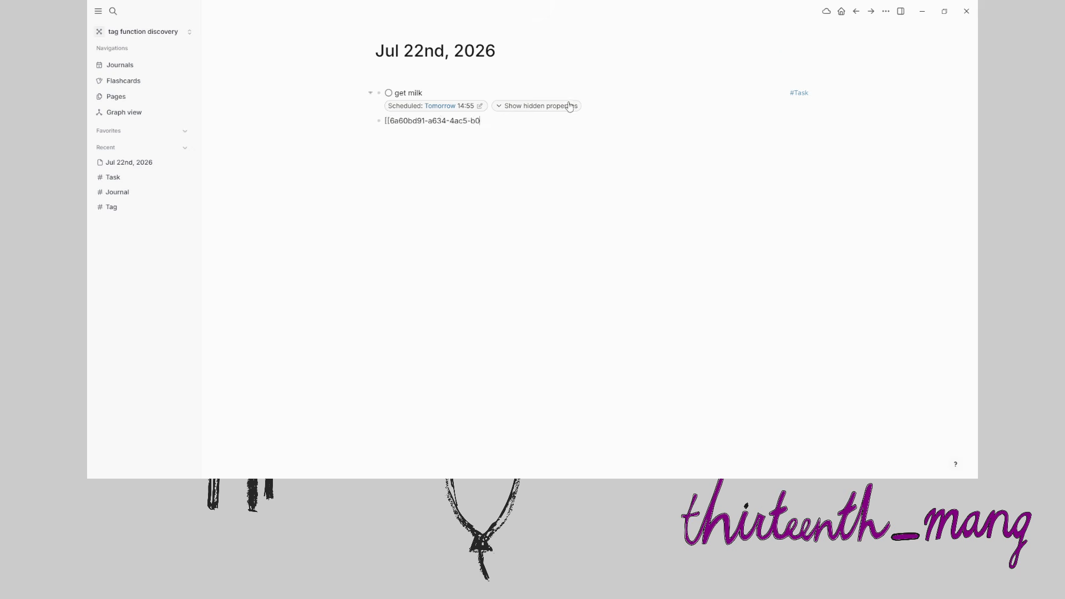
# Clear the reference text in the block below the task and give that block a new idea tag
pyautogui.press('BackSpace')
pyautogui.press('BackSpace')
pyautogui.press('BackSpace')
pyautogui.press('BackSpace')
pyautogui.press('BackSpace')
pyautogui.press('BackSpace')
pyautogui.press('BackSpace')
pyautogui.press('BackSpace')
pyautogui.press('BackSpace')
pyautogui.press('BackSpace')
pyautogui.press('BackSpace')
pyautogui.press('BackSpace')
pyautogui.press('BackSpace')
pyautogui.press('BackSpace')
pyautogui.press('BackSpace')
pyautogui.press('BackSpace')
pyautogui.press('BackSpace')
pyautogui.press('BackSpace')
pyautogui.press('BackSpace')
pyautogui.press('BackSpace')
pyautogui.press('BackSpace')
pyautogui.press('BackSpace')
pyautogui.press('BackSpace')
pyautogui.press('BackSpace')
pyautogui.press('BackSpace')
pyautogui.write('#idea')
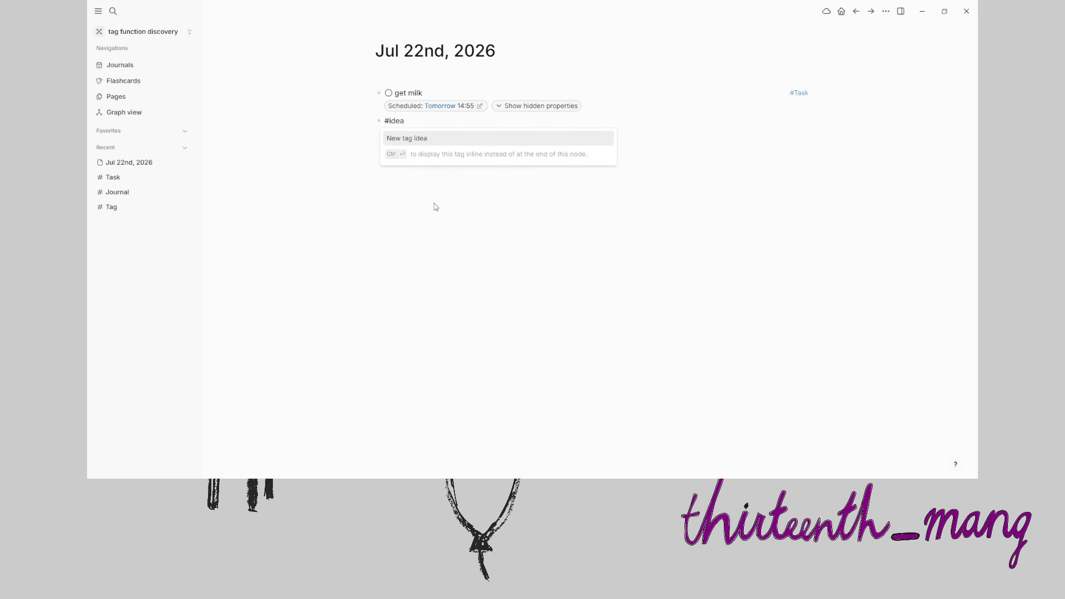
pyautogui.press('Return')
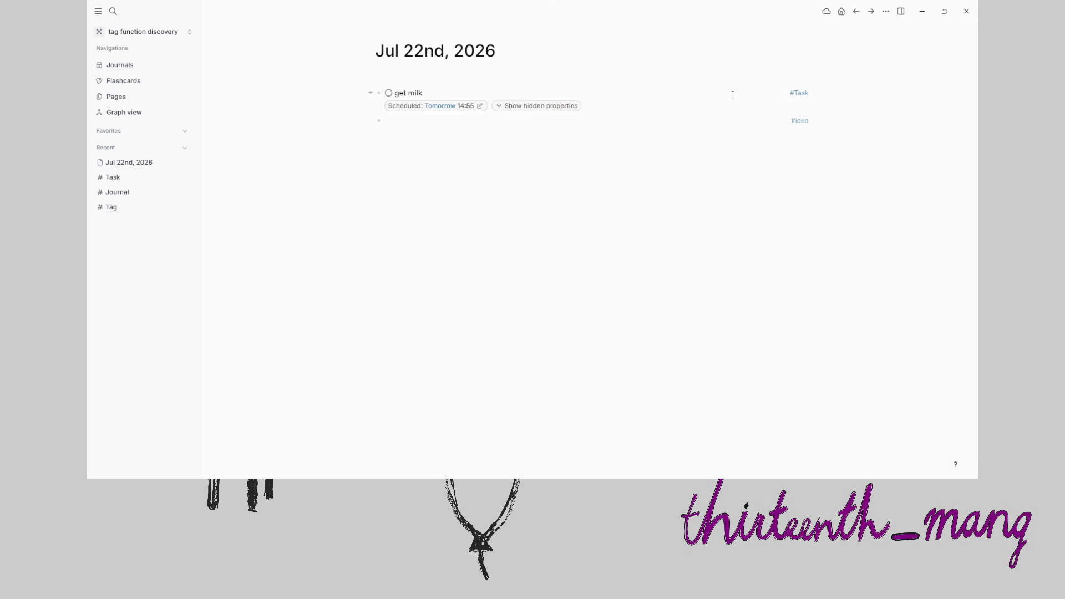
# Open the idea tag's page, expand its tag properties and make it extend Task instead of Root Tag
pyautogui.click(799, 120)
pyautogui.click(363, 56)
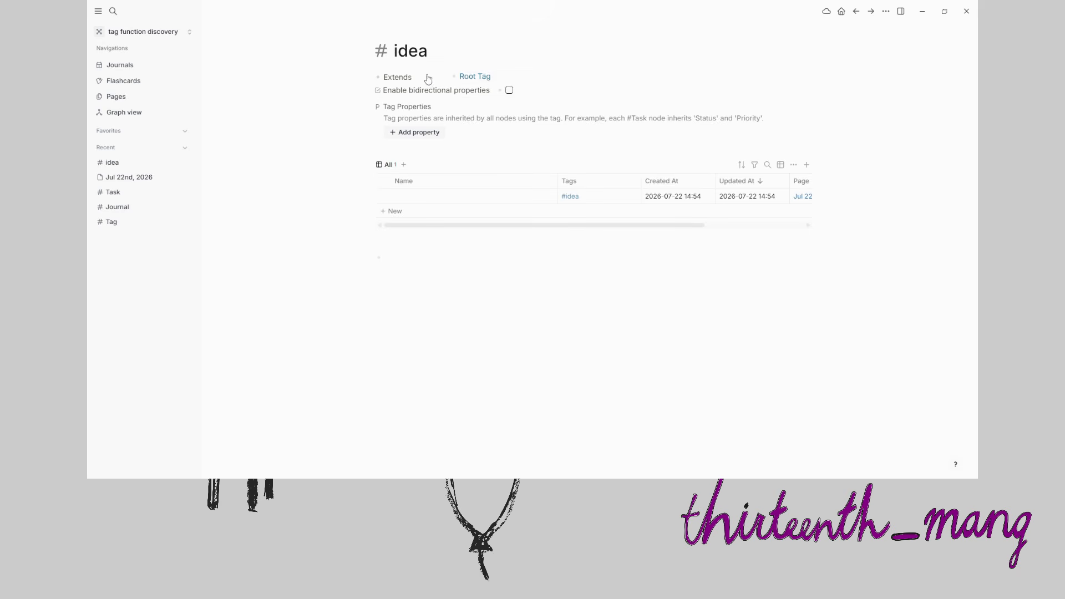
pyautogui.click(505, 80)
pyautogui.click(471, 170)
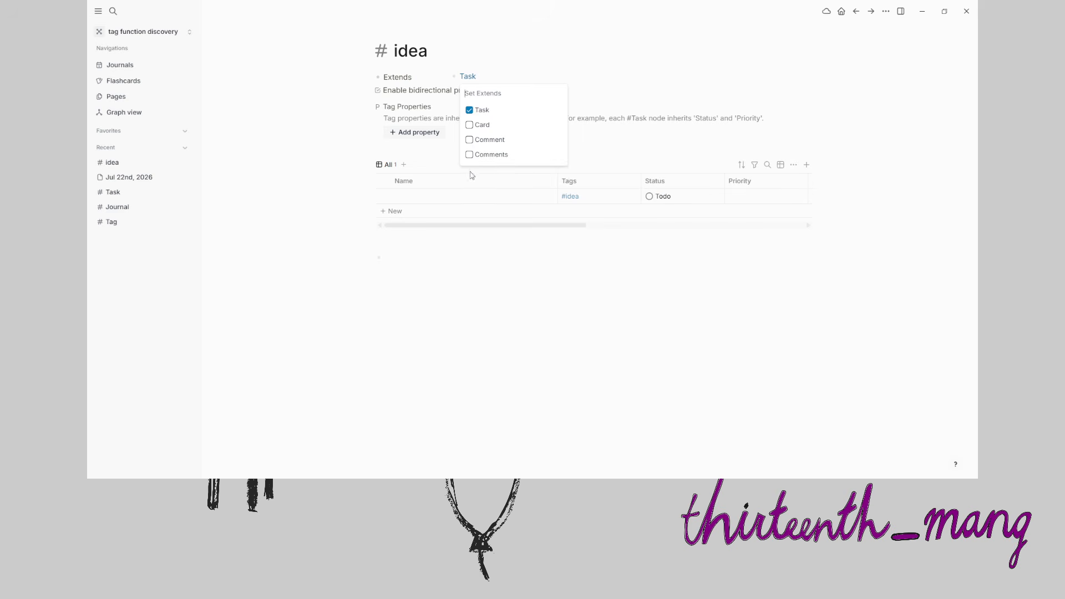
pyautogui.click(278, 90)
# Add a channel property of type Node to the idea tag, without choosing a tag for it
pyautogui.click(416, 133)
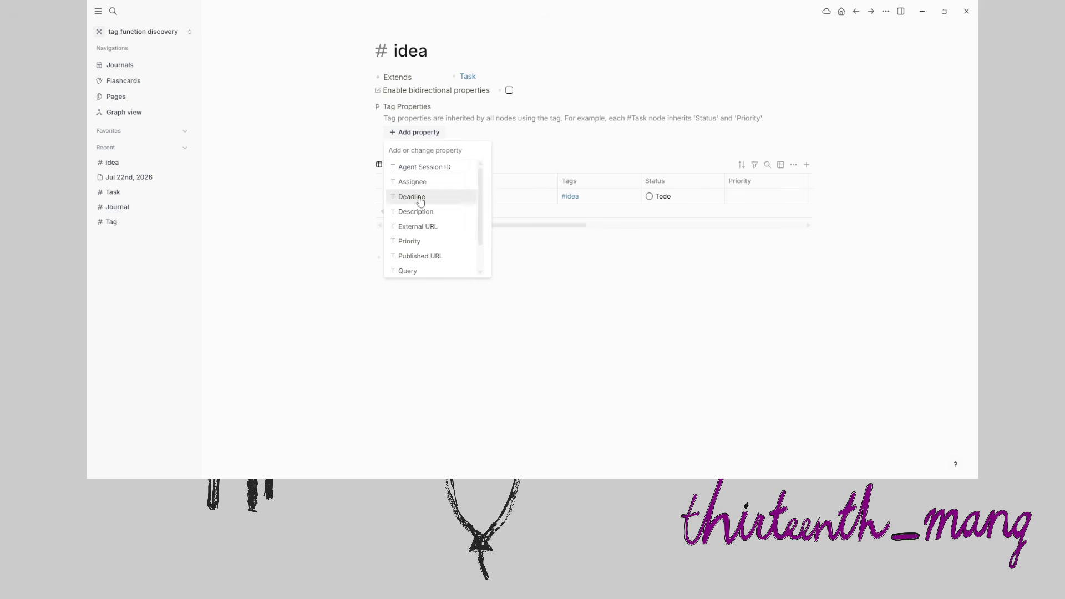
pyautogui.write('channel')
pyautogui.click(428, 165)
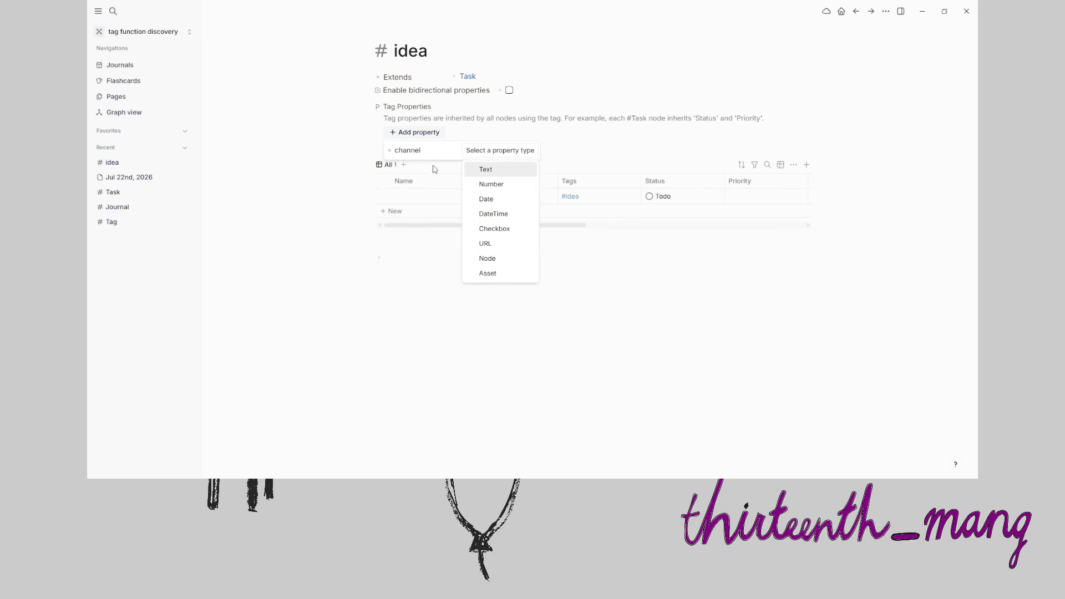
pyautogui.click(488, 261)
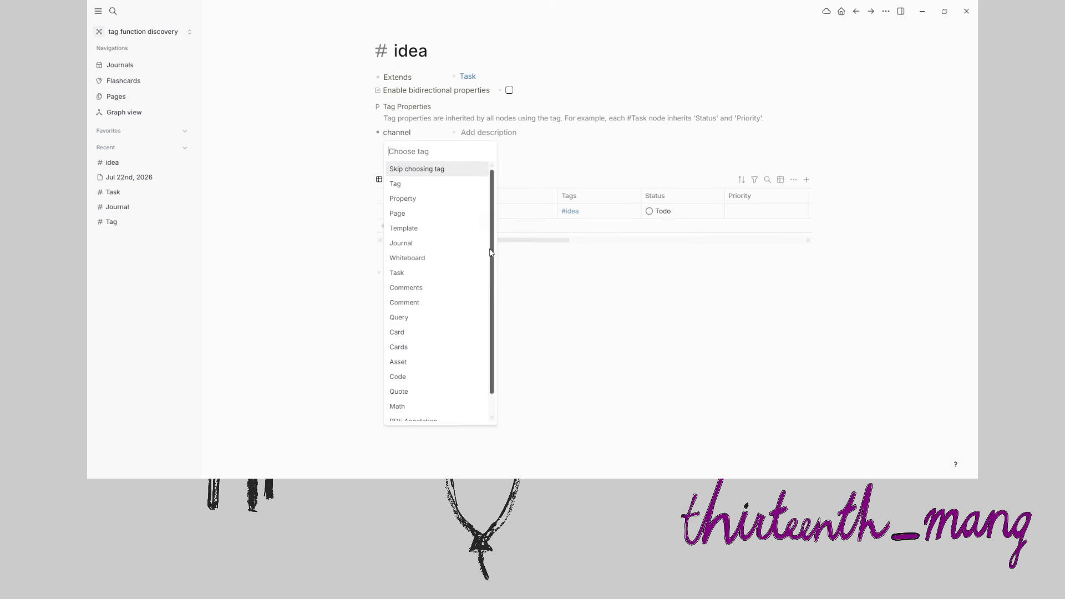
pyautogui.click(408, 168)
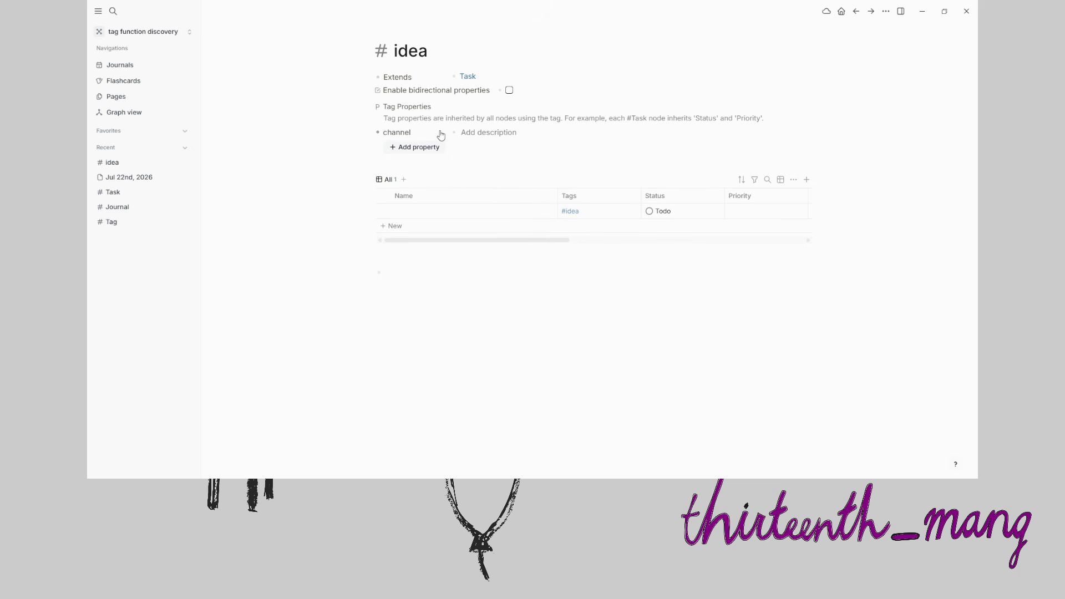
# In the journal, set the empty idea block's status to Backlog and its channel to a new option, youtube
pyautogui.click(155, 64)
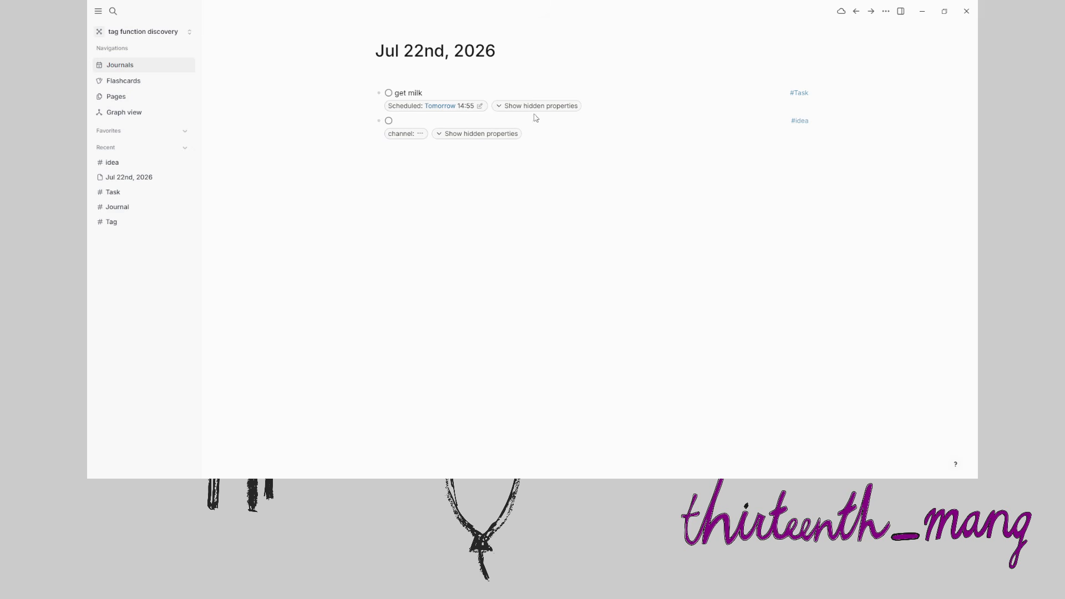
pyautogui.click(390, 121)
pyautogui.press('Return')
pyautogui.click(420, 134)
pyautogui.write('youtube')
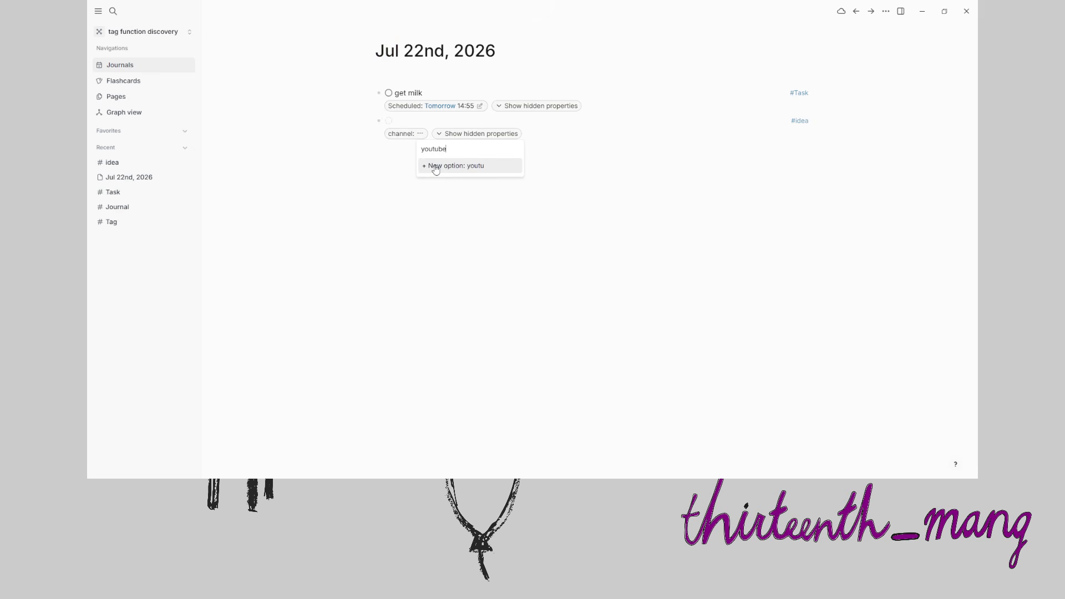
pyautogui.click(437, 168)
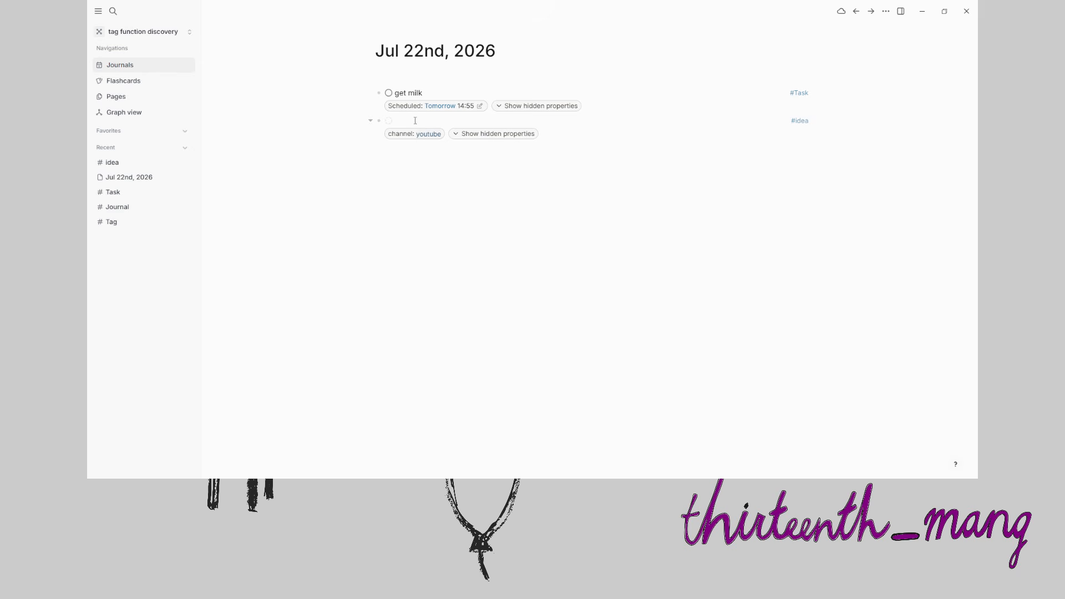
# Examine the value choices and the configuration options of the channel property on the empty idea block
pyautogui.click(429, 134)
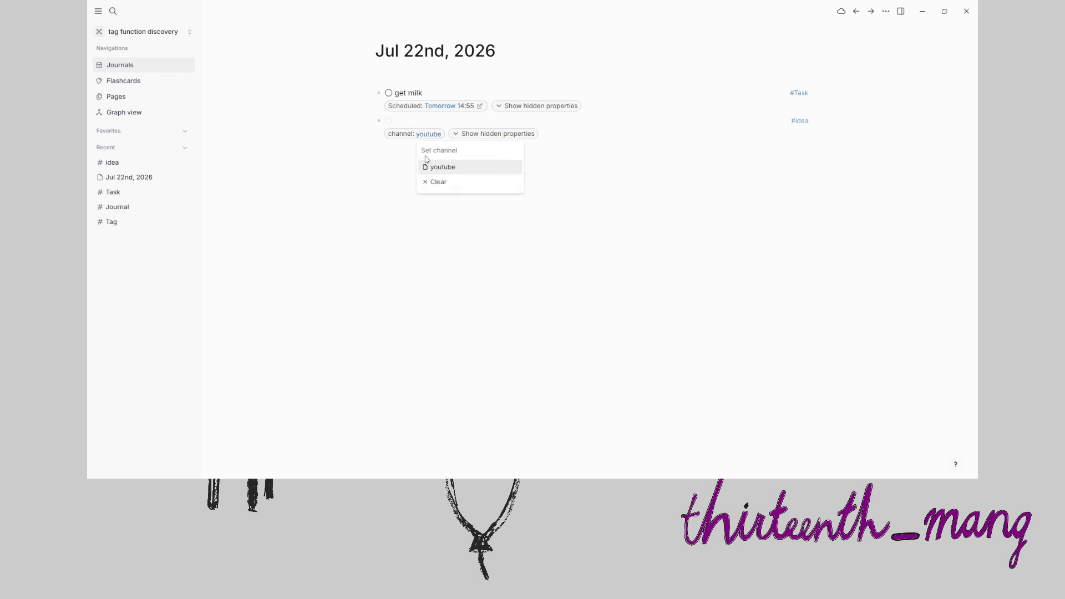
pyautogui.click(408, 133)
pyautogui.click(396, 134)
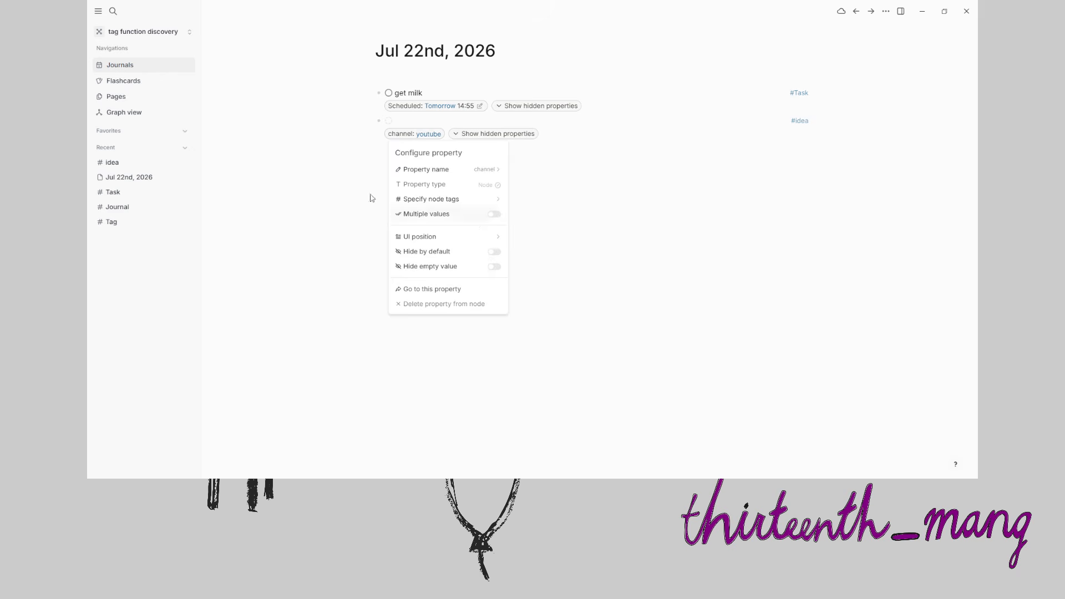
pyautogui.click(328, 156)
pyautogui.click(434, 135)
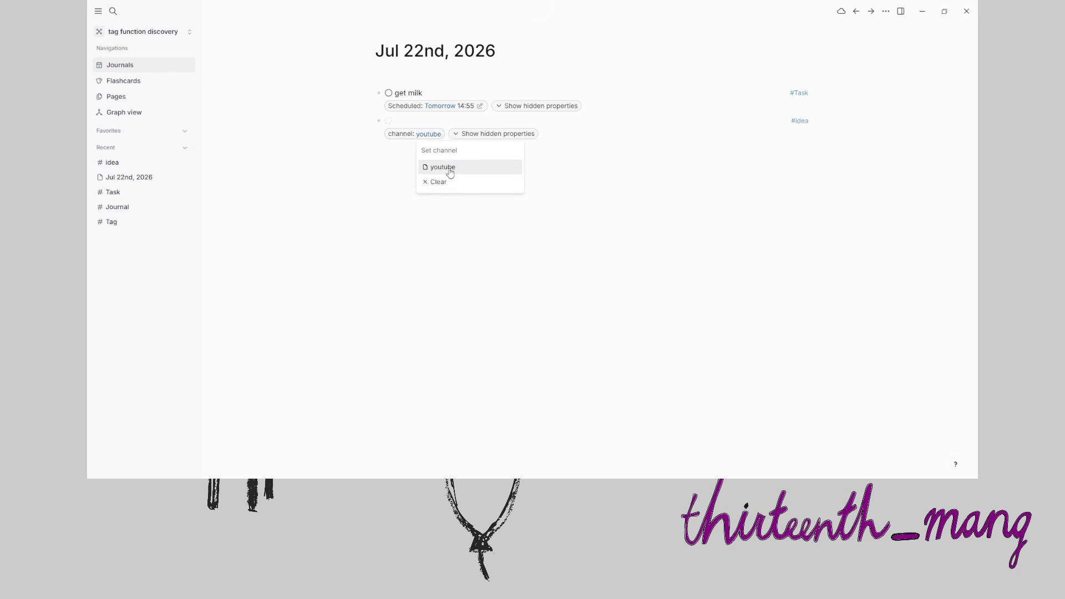
pyautogui.click(313, 154)
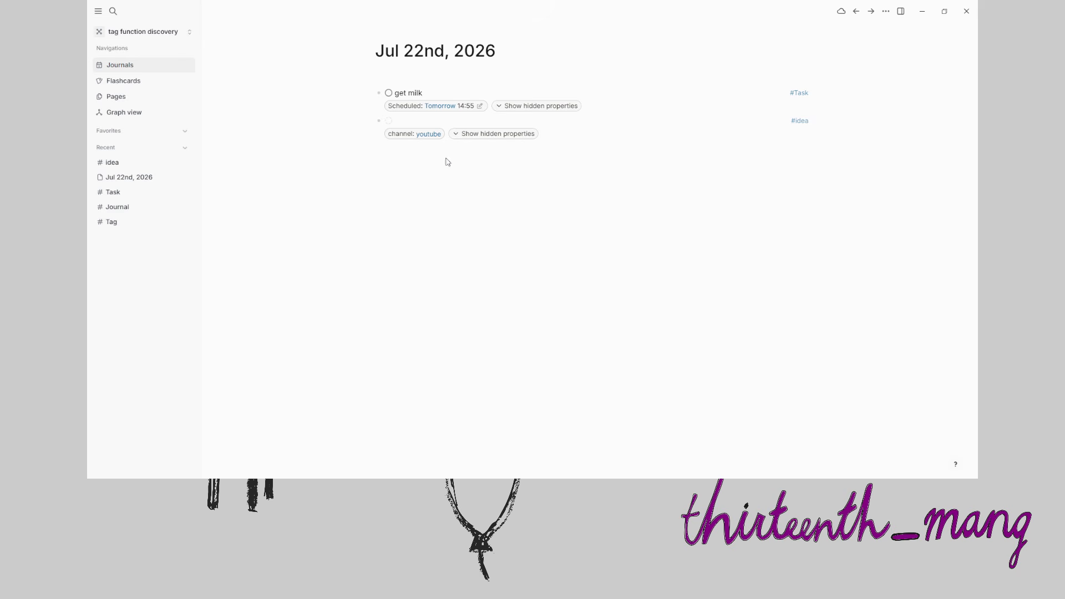
# Add a "test" block tagged idea below the existing journal blocks and set its channel to youtube
pyautogui.click(442, 158)
pyautogui.write('test #idea')
pyautogui.press('Return')
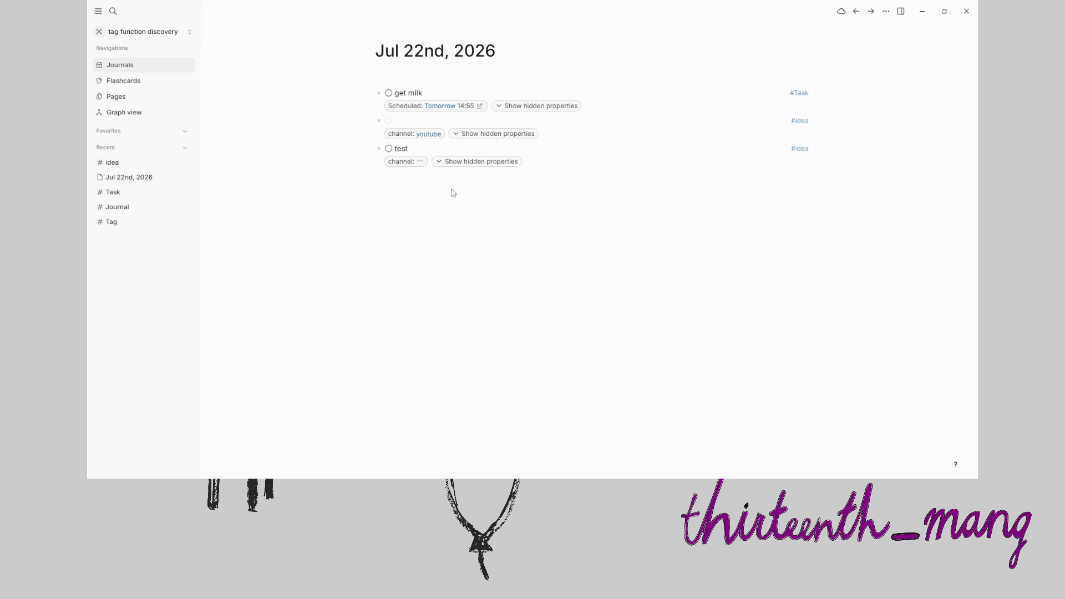
pyautogui.click(423, 162)
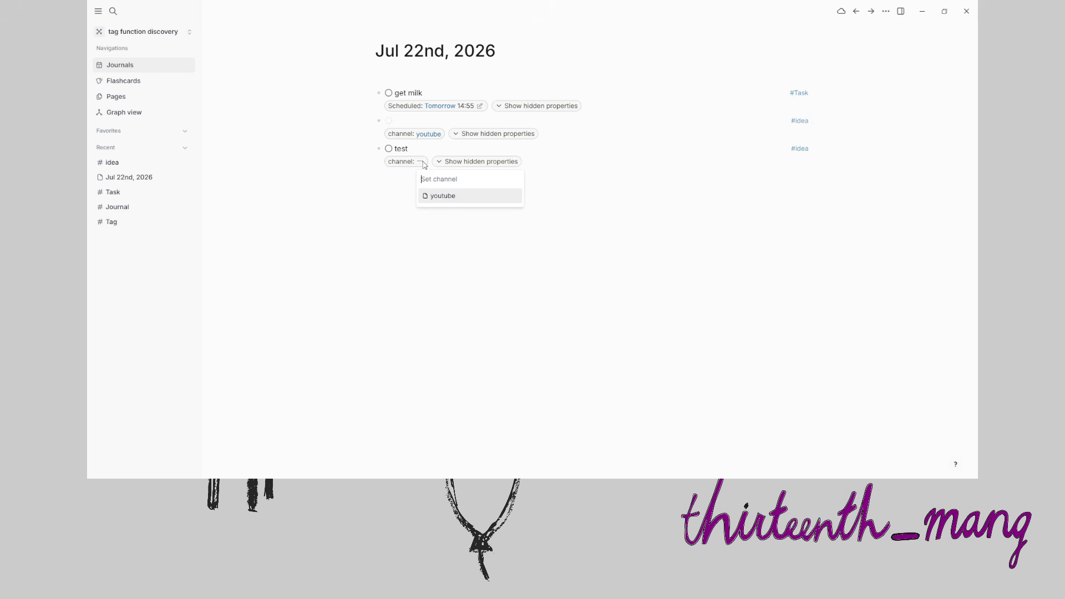
pyautogui.click(443, 197)
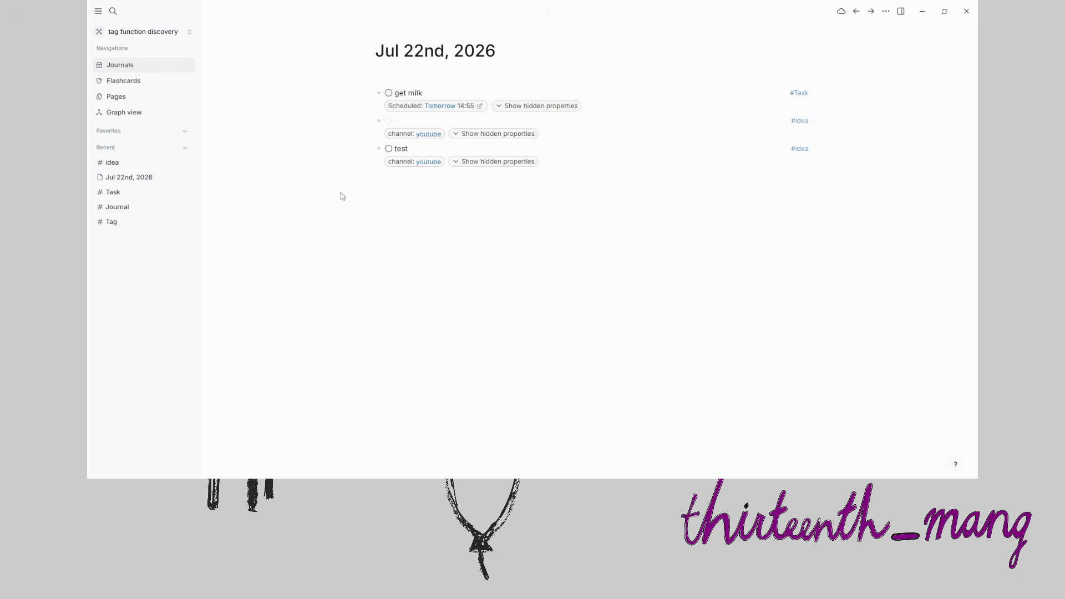
# Change the "test" idea's channel to a new option, reddit
pyautogui.click(393, 160)
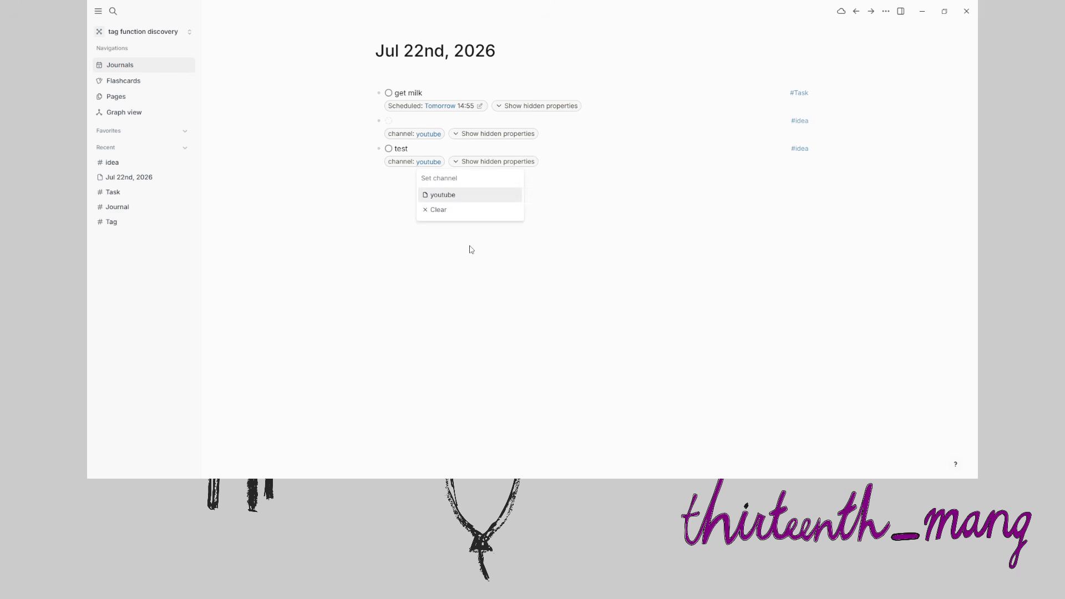
pyautogui.write('reddit')
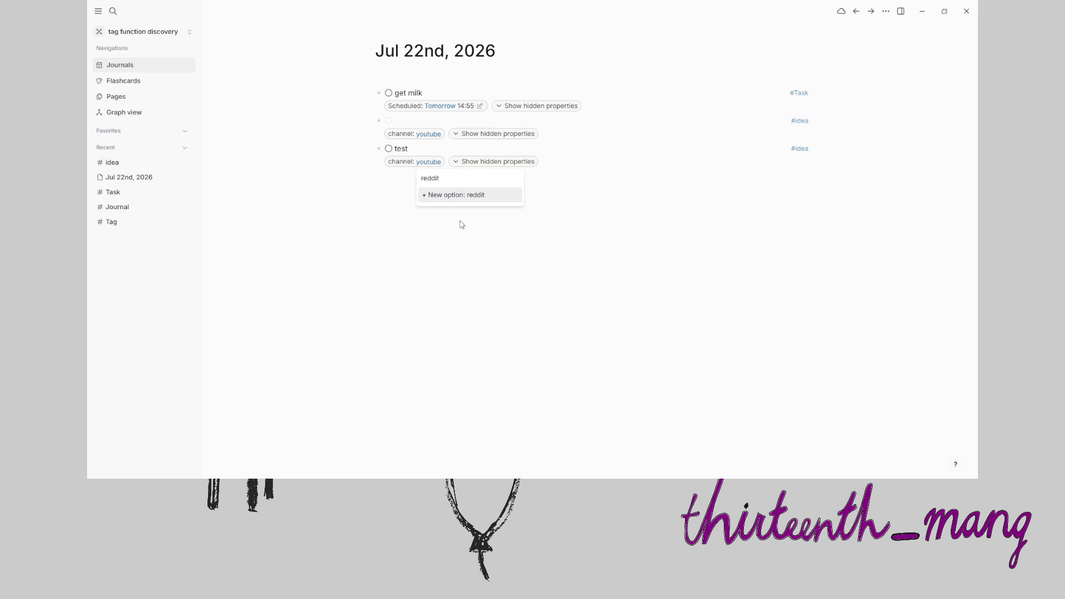
pyautogui.click(445, 196)
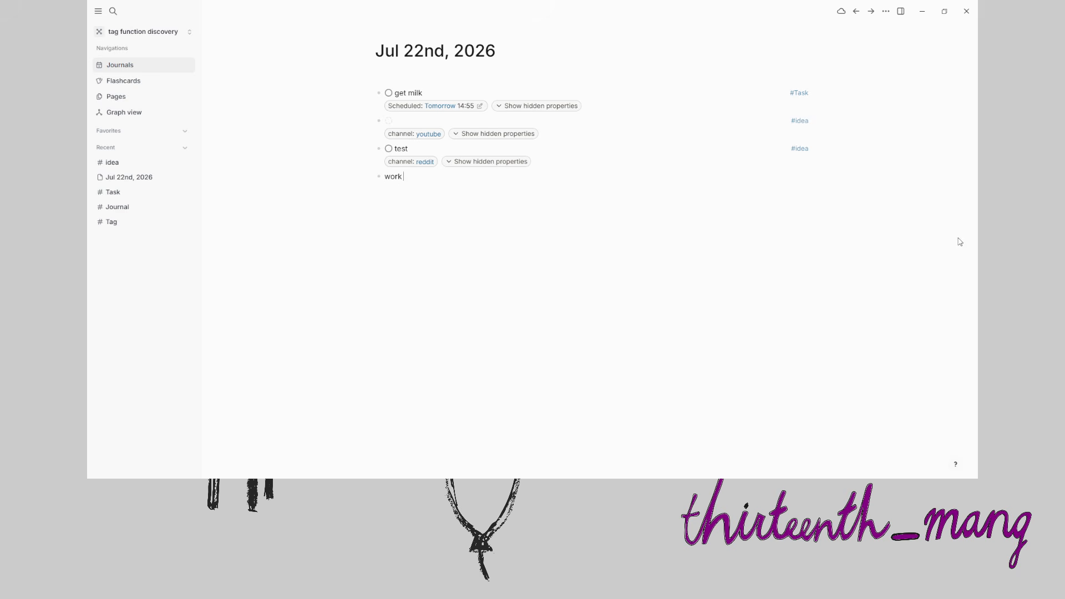
# Write a "work" block below the "test" idea and schedule it for July 23, 2026
pyautogui.write('/she')
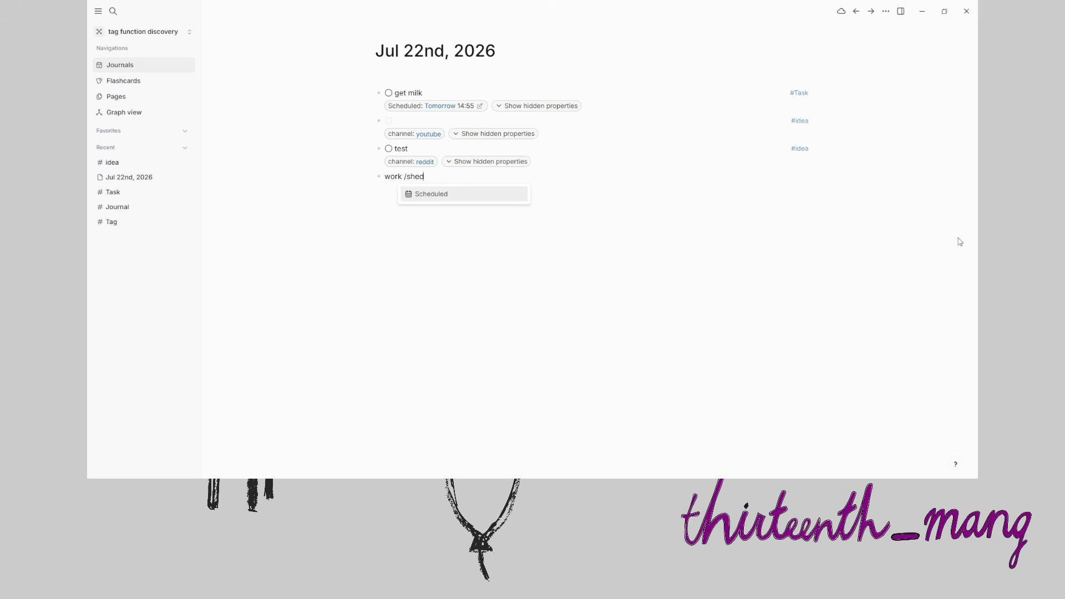
pyautogui.write('d')
pyautogui.press('Return')
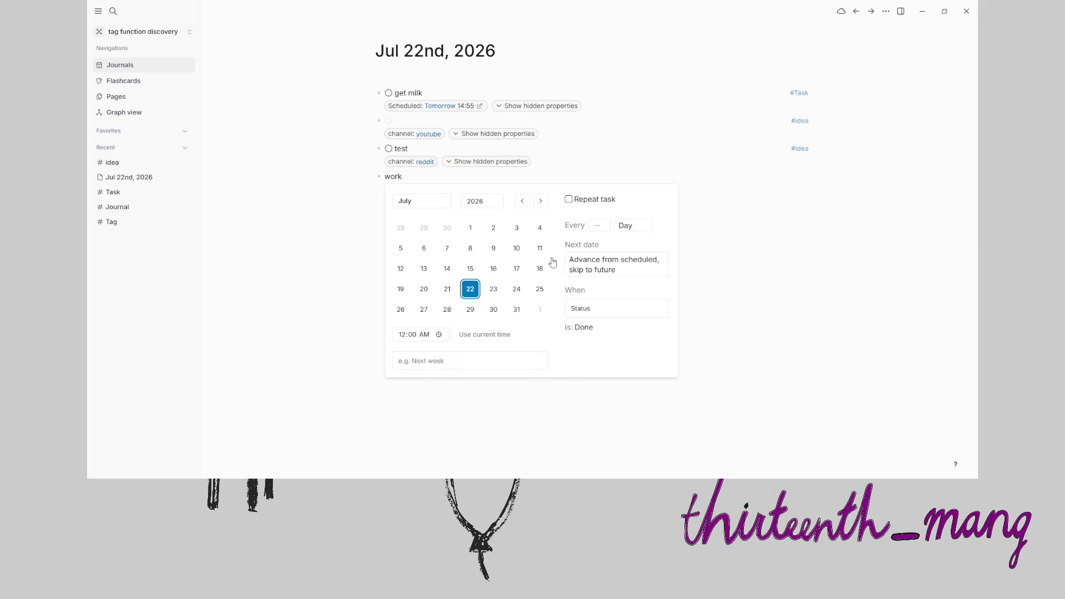
pyautogui.click(494, 292)
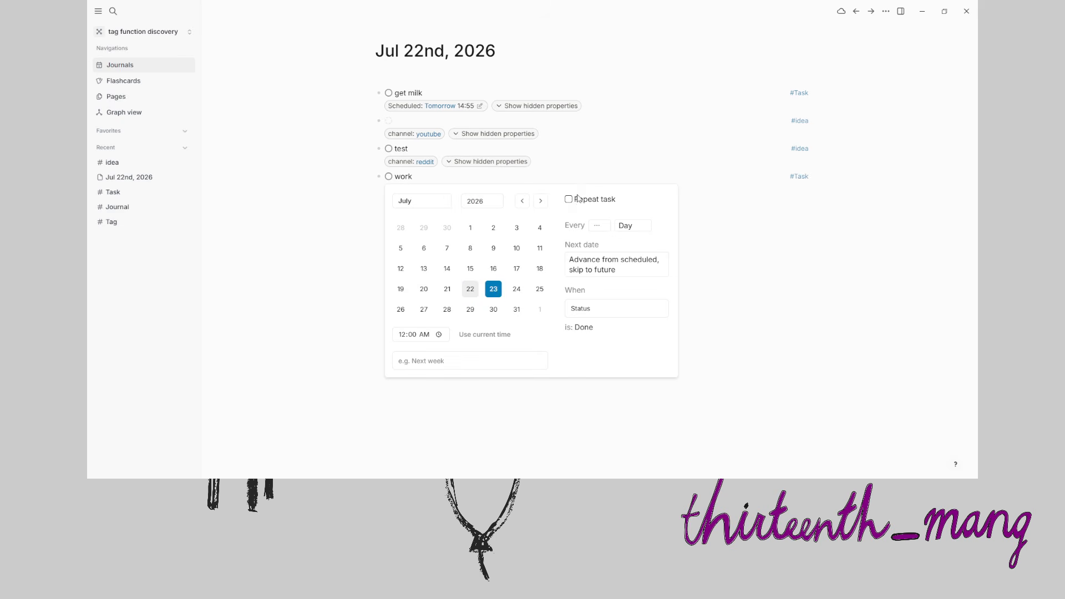
pyautogui.press('Escape')
# Give the "work" task a deadline of July 24, 2026 and set its priority to Urgent
pyautogui.click(452, 177)
pyautogui.write('/sched')
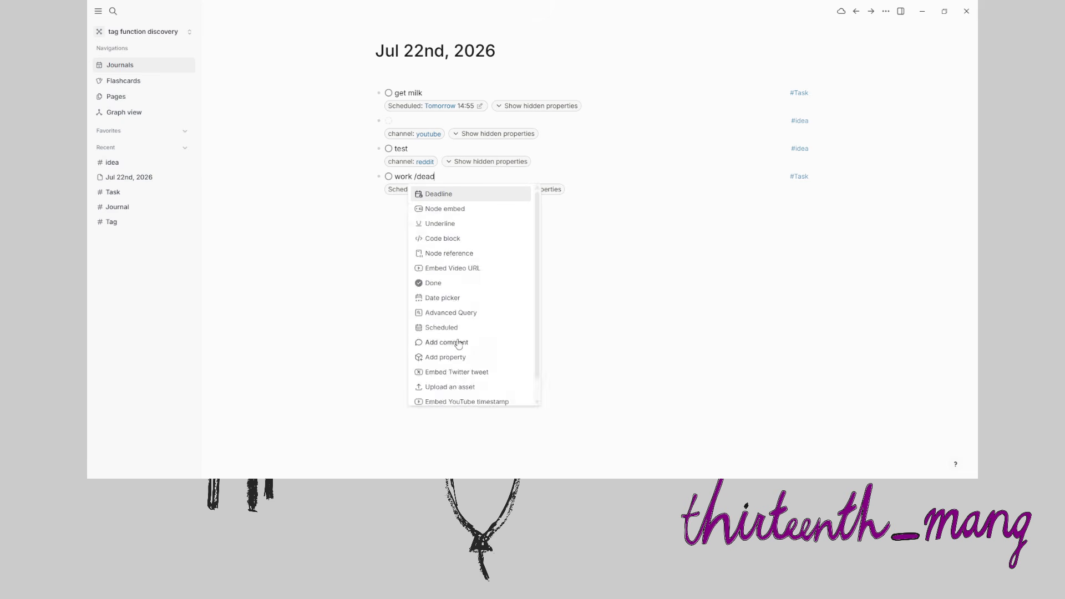
pyautogui.press('Return')
pyautogui.click(527, 290)
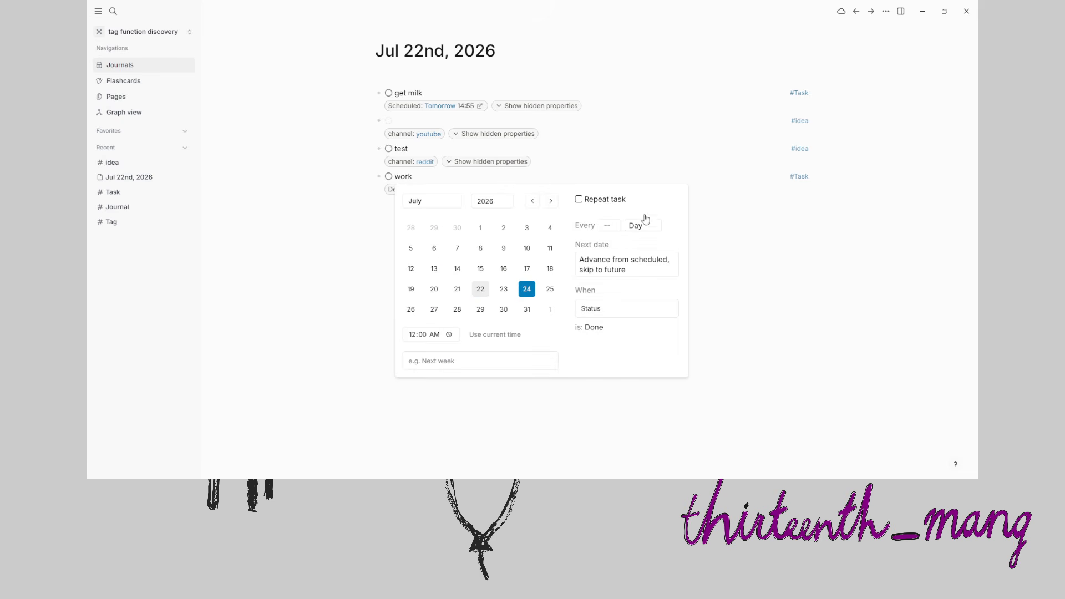
pyautogui.press('Escape')
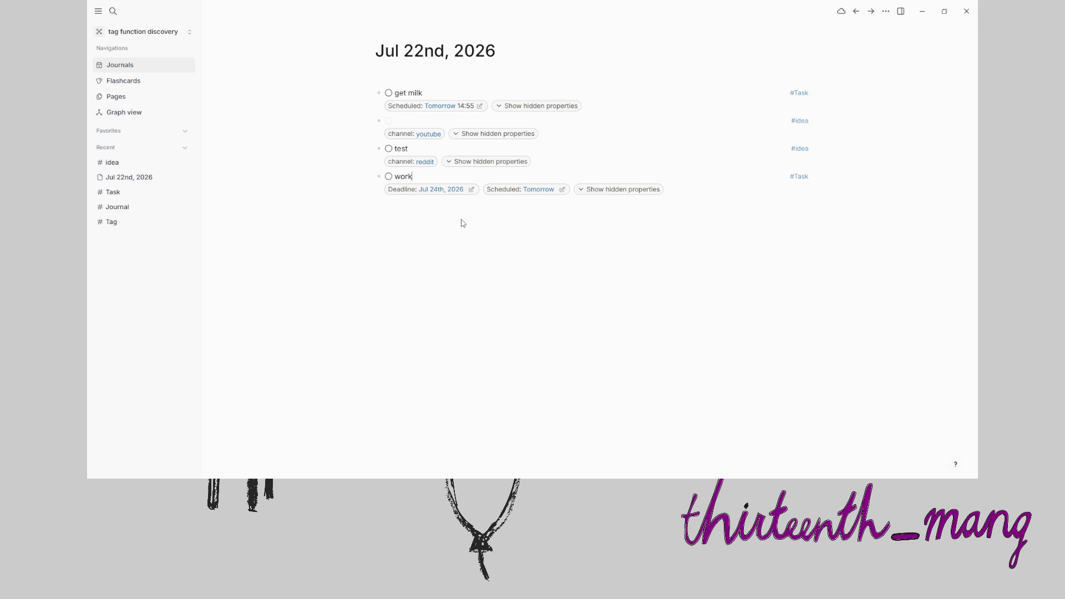
pyautogui.write('/prio')
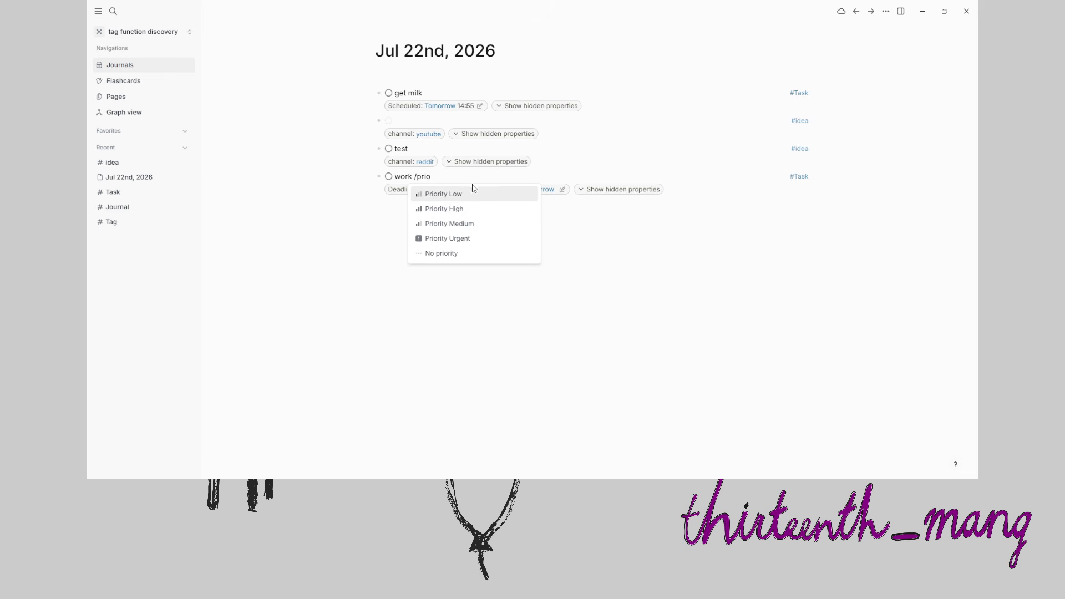
pyautogui.click(451, 241)
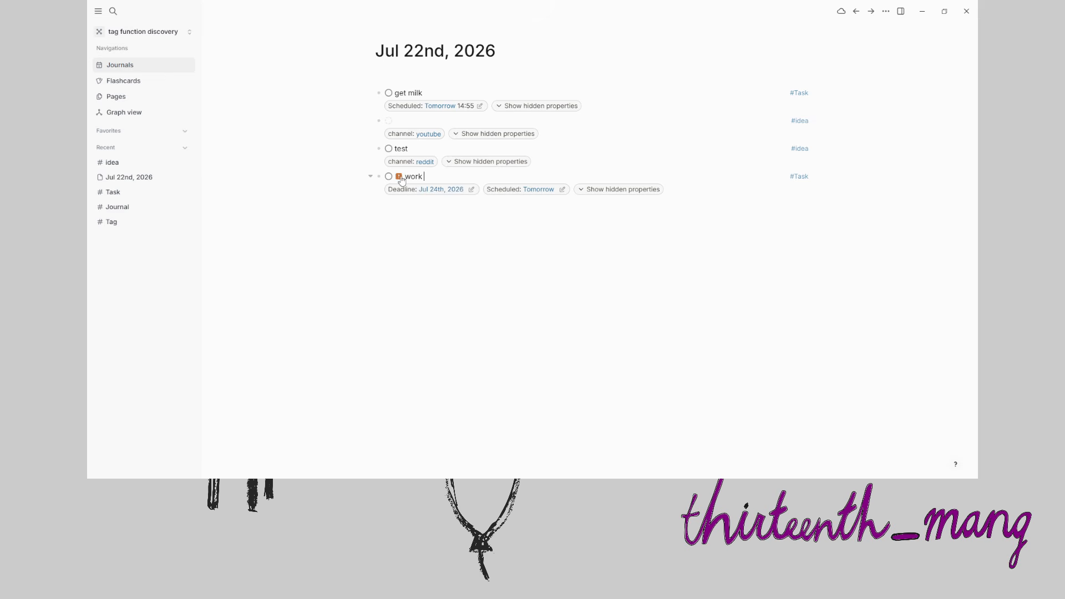
# Open the "test" idea from the Task tag's table and set its priority to Low
pyautogui.click(801, 177)
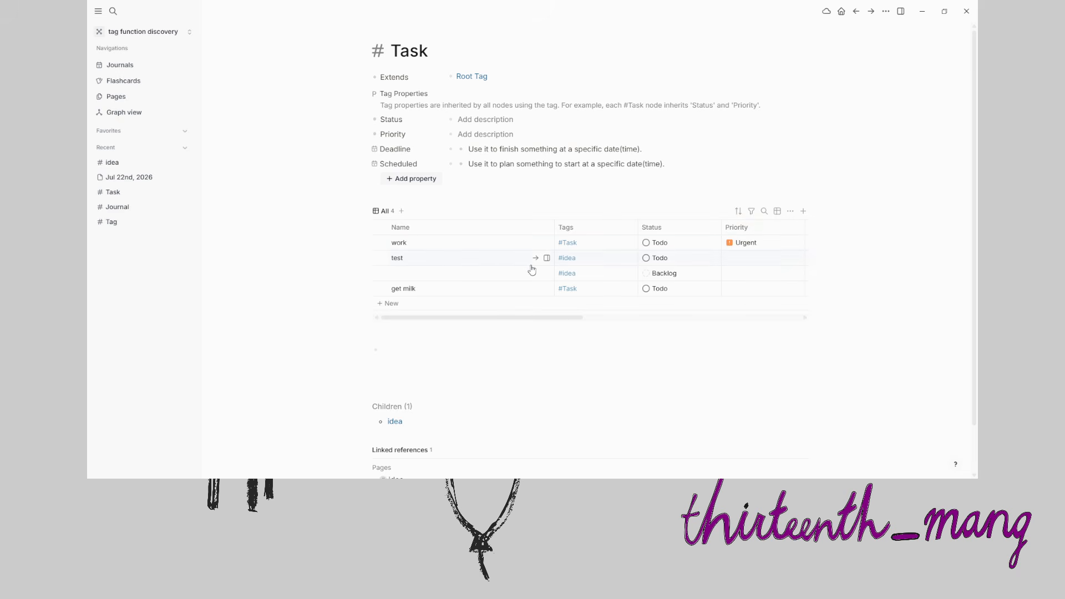
pyautogui.click(535, 259)
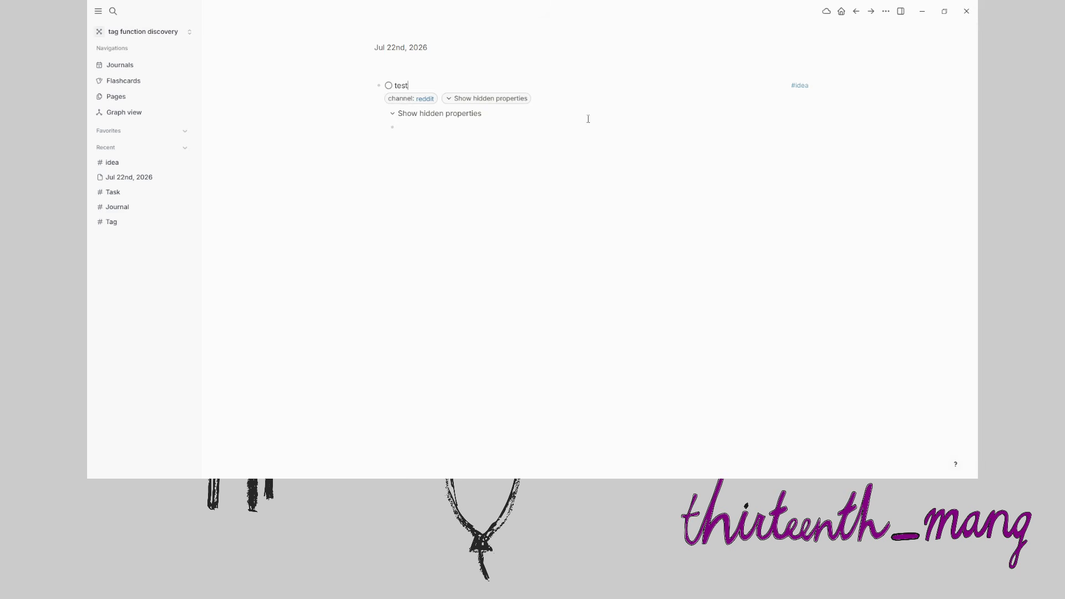
pyautogui.write('/prio')
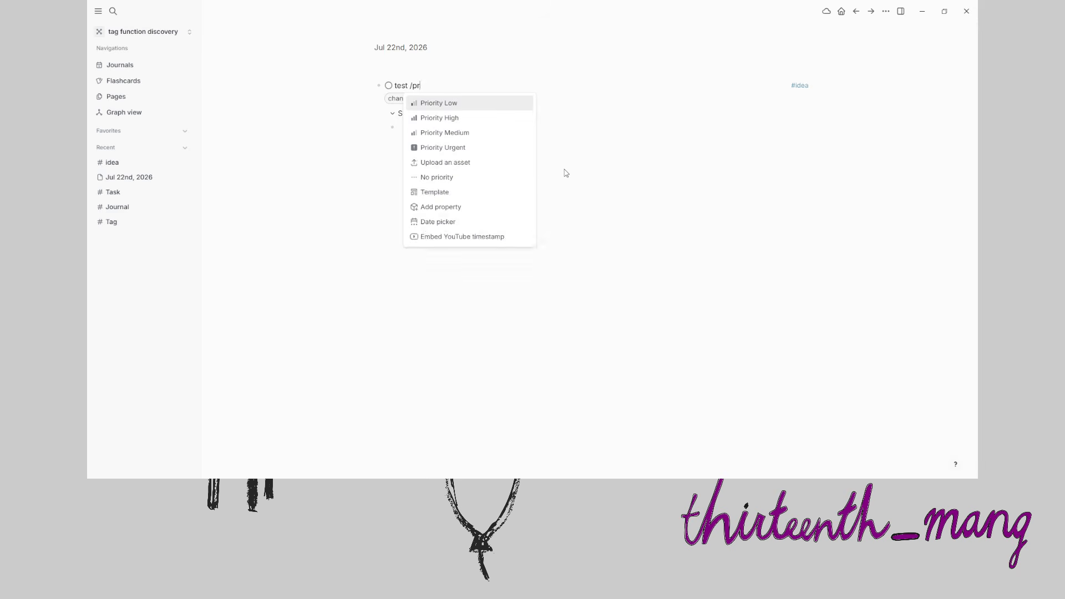
pyautogui.press('Down')
pyautogui.press('Down')
pyautogui.press('Down')
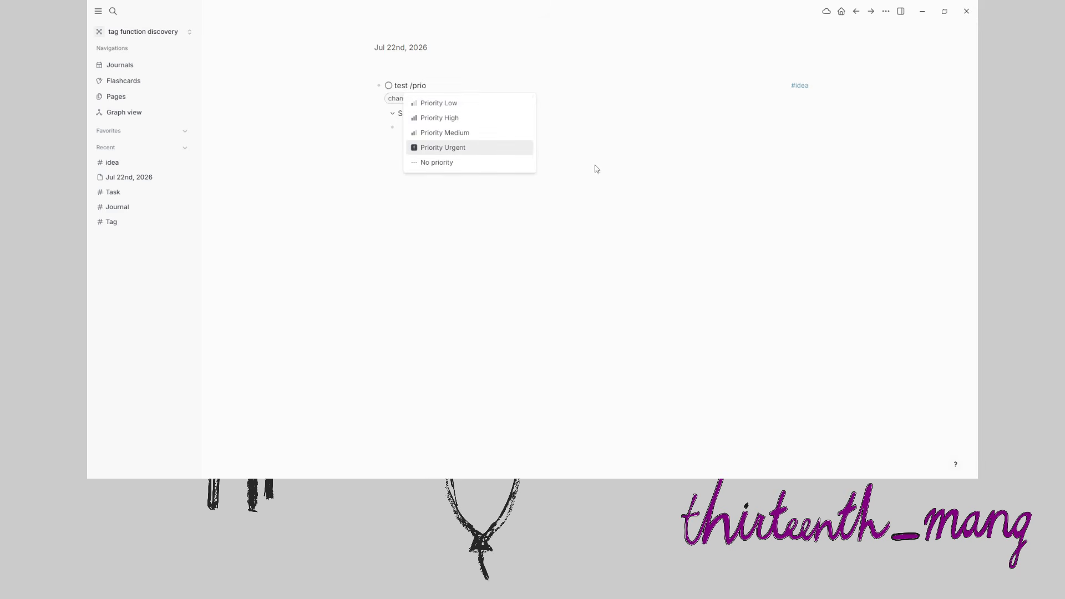
pyautogui.click(451, 108)
pyautogui.press('Escape')
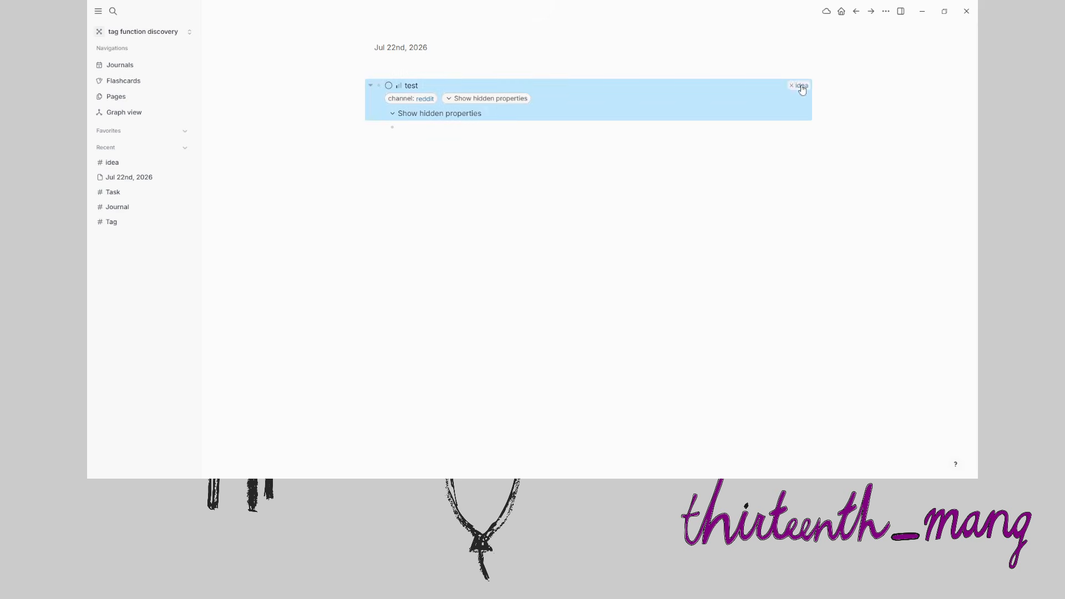
# Return to the Task tag's table, open the unnamed idea entry and set its priority to Medium
pyautogui.press('g')
pyautogui.press('j')
pyautogui.click(801, 94)
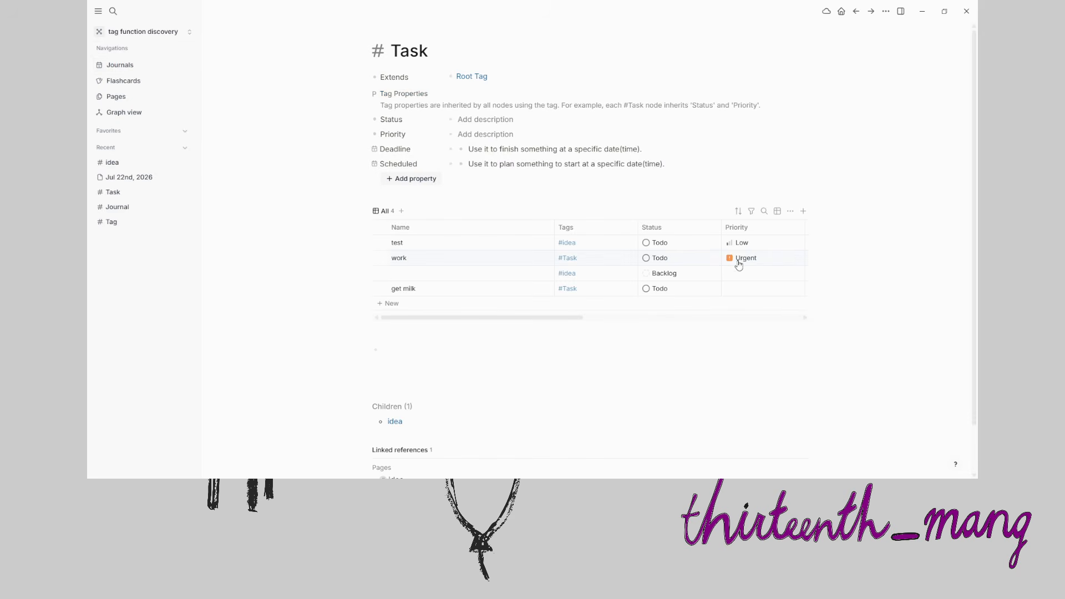
pyautogui.click(547, 274)
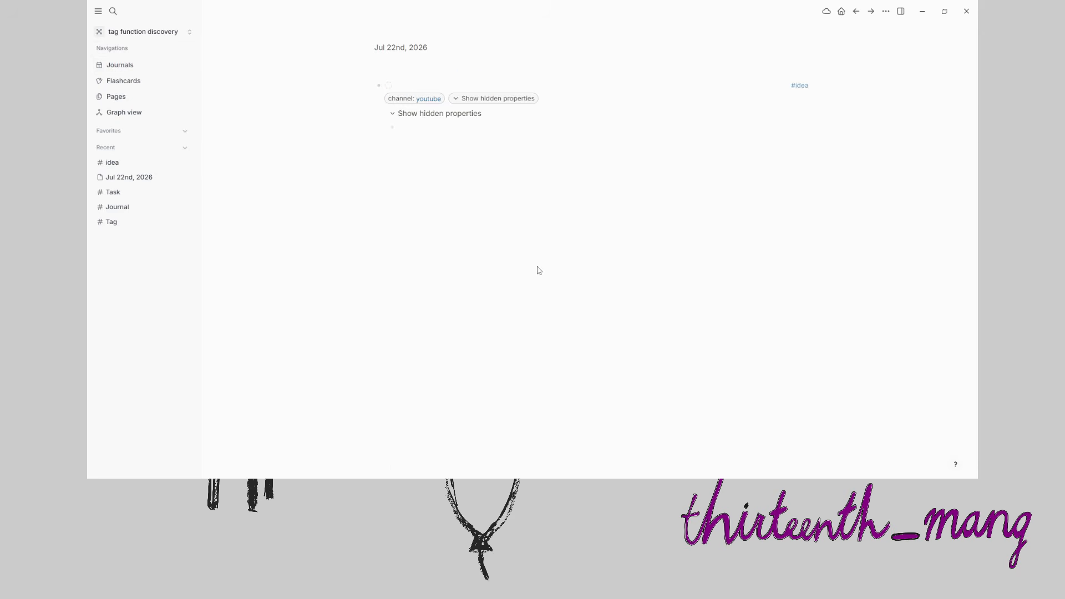
pyautogui.write('/prio')
pyautogui.click(449, 135)
# Return to the Task tag's table, open the "get milk" task and set its priority to High
pyautogui.click(120, 65)
pyautogui.click(803, 94)
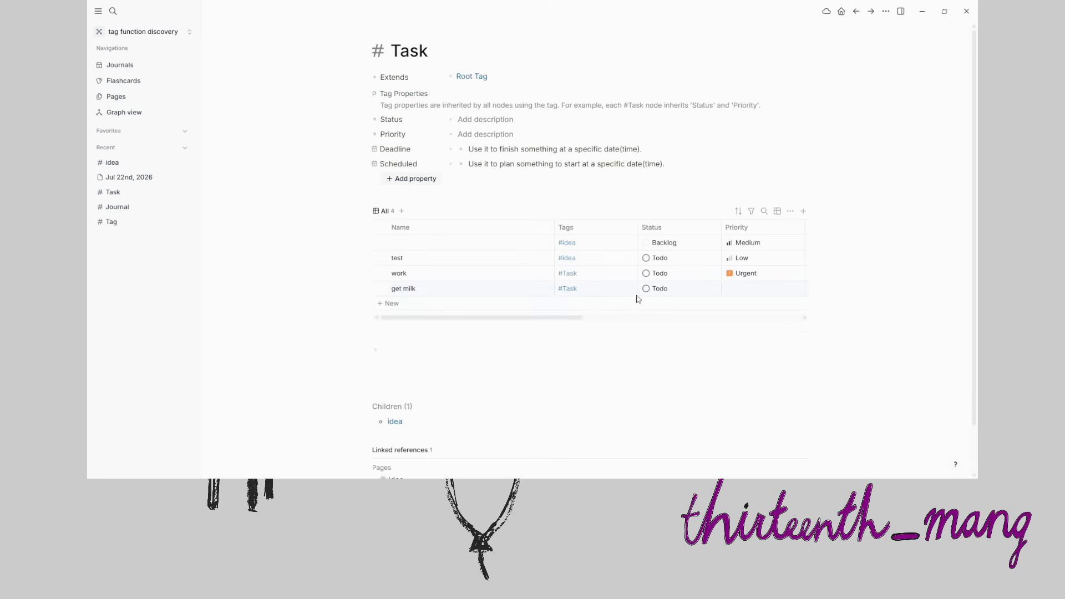
pyautogui.click(536, 289)
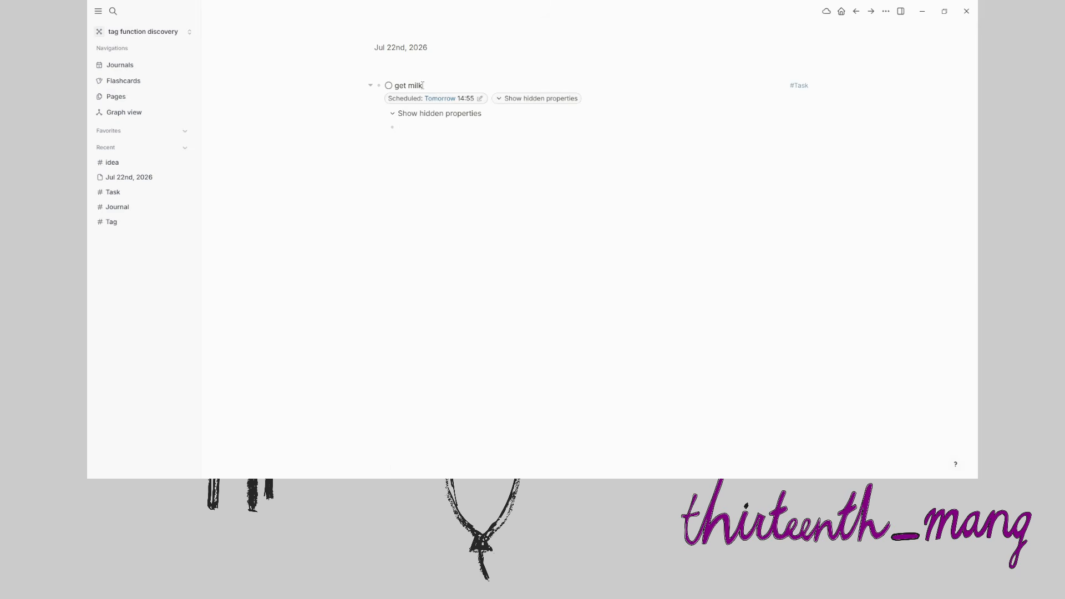
pyautogui.write('/prio')
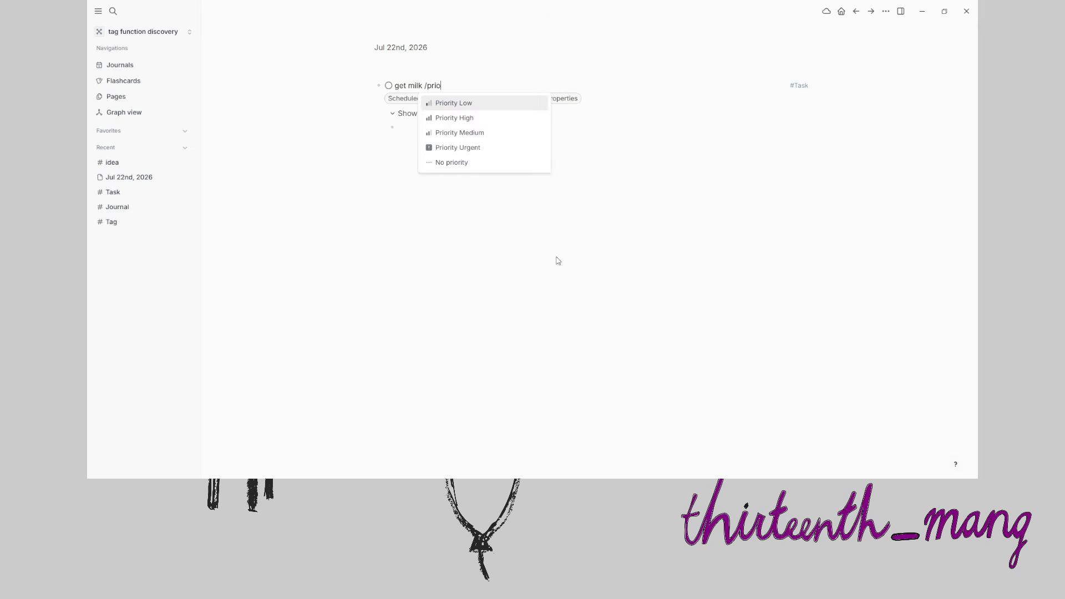
pyautogui.press('Down')
pyautogui.press('Return')
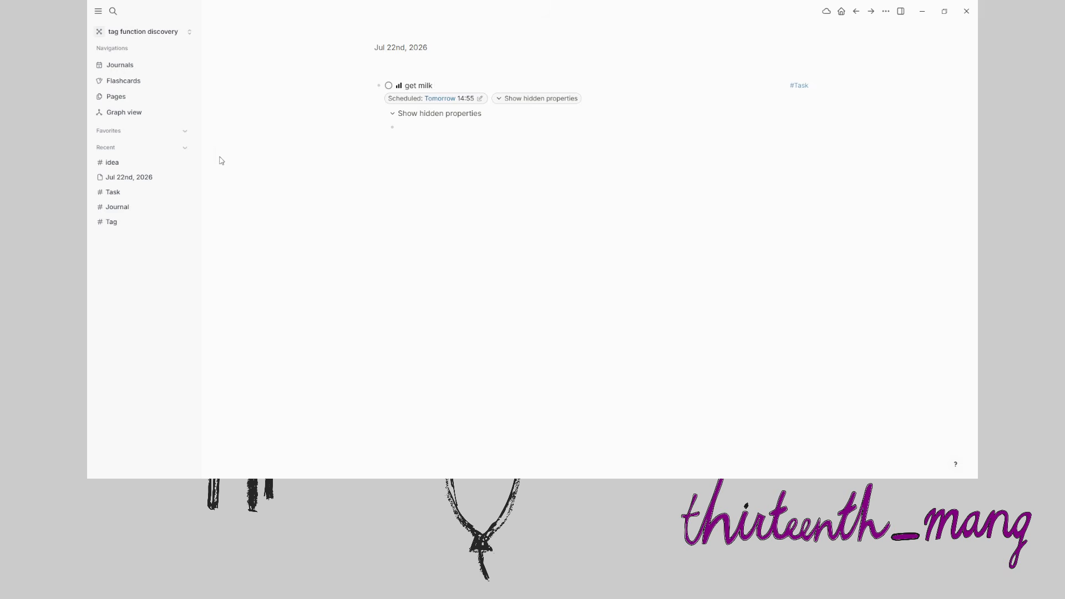
# Sort the Task tag's table by priority in descending order and look across its remaining columns
pyautogui.click(120, 65)
pyautogui.click(803, 94)
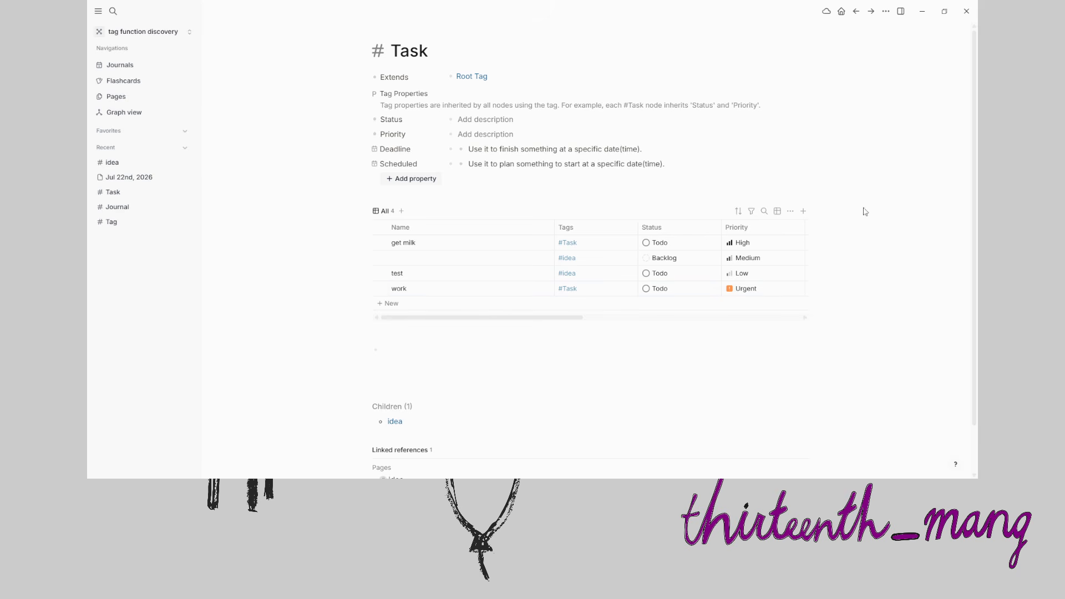
pyautogui.click(746, 231)
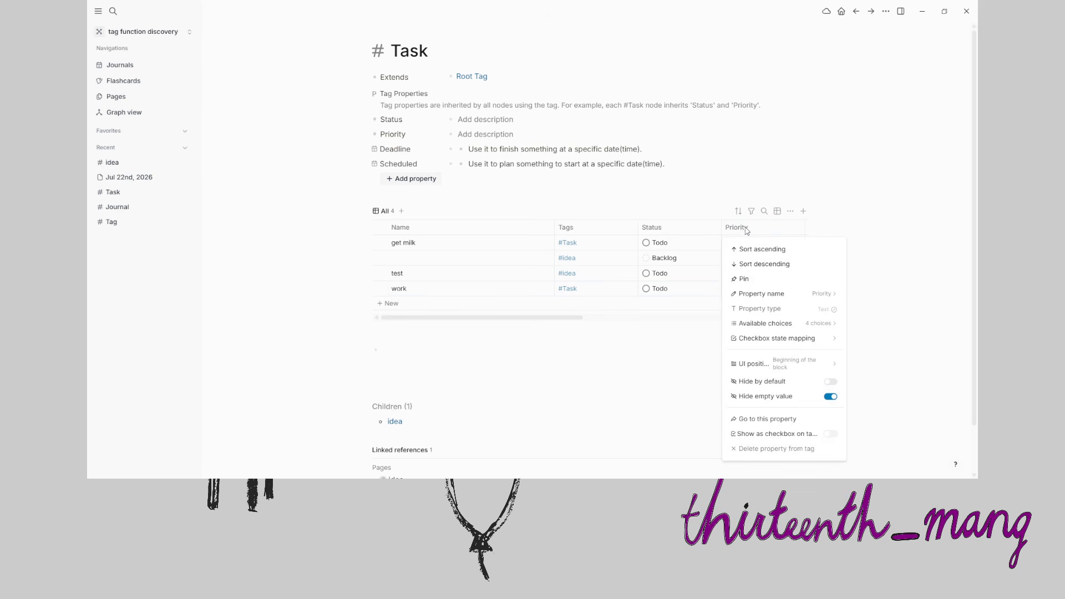
pyautogui.click(746, 262)
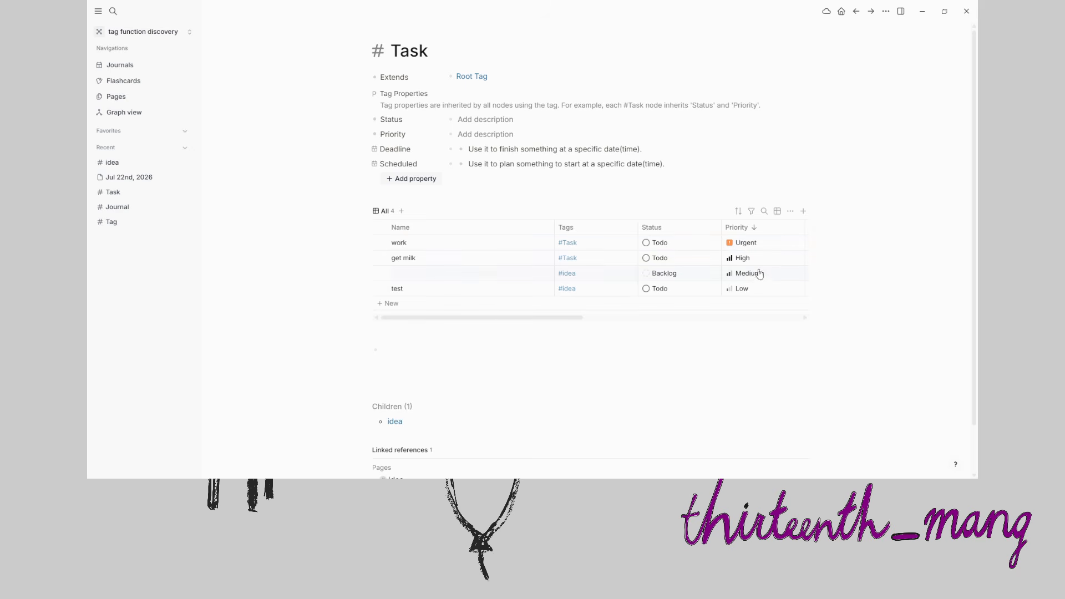
pyautogui.moveTo(565, 318); pyautogui.dragTo(738, 318)
pyautogui.hscroll(-10, 744, 278)
# Return to the journal and set the status of all four entries for July 22, 2026 to Backlog
pyautogui.click(114, 64)
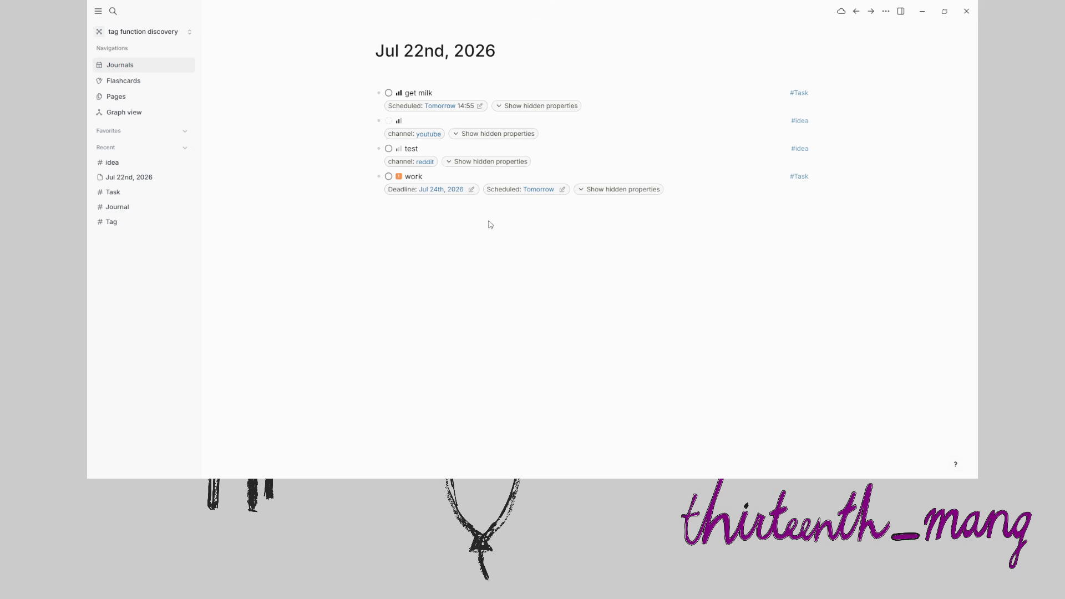
pyautogui.click(389, 93)
pyautogui.click(410, 125)
pyautogui.click(389, 177)
pyautogui.click(403, 211)
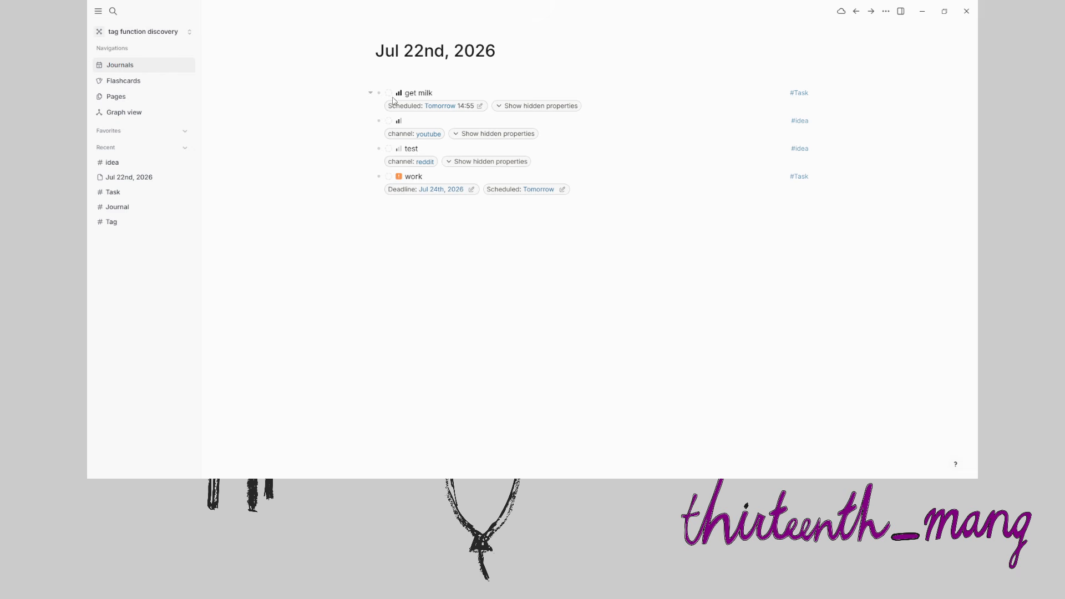
# Move the "work" task's status through Todo and Doing to Done
pyautogui.click(390, 179)
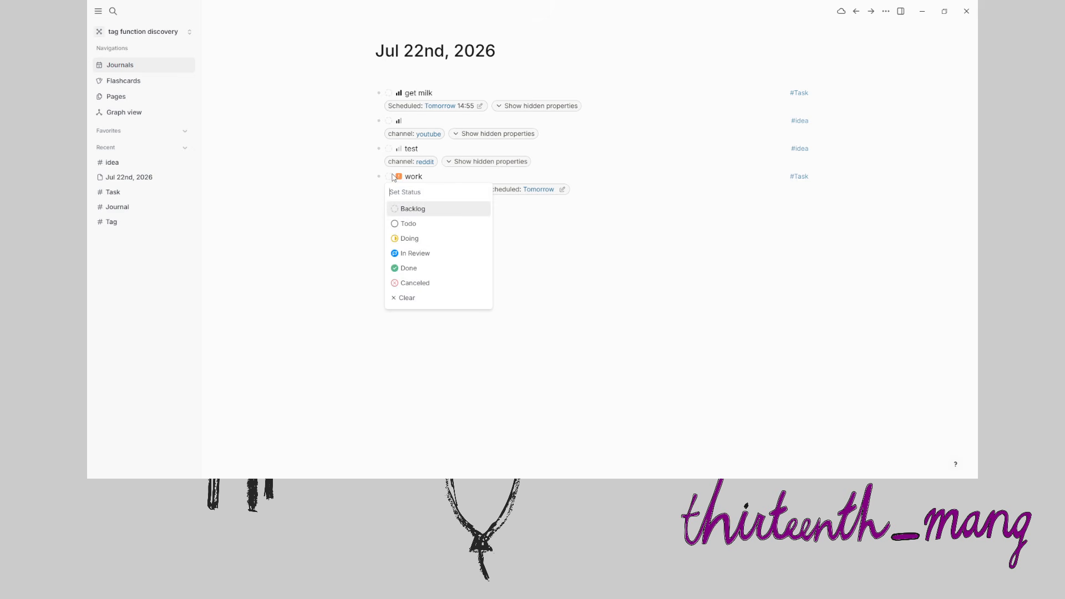
pyautogui.click(415, 226)
pyautogui.click(389, 177)
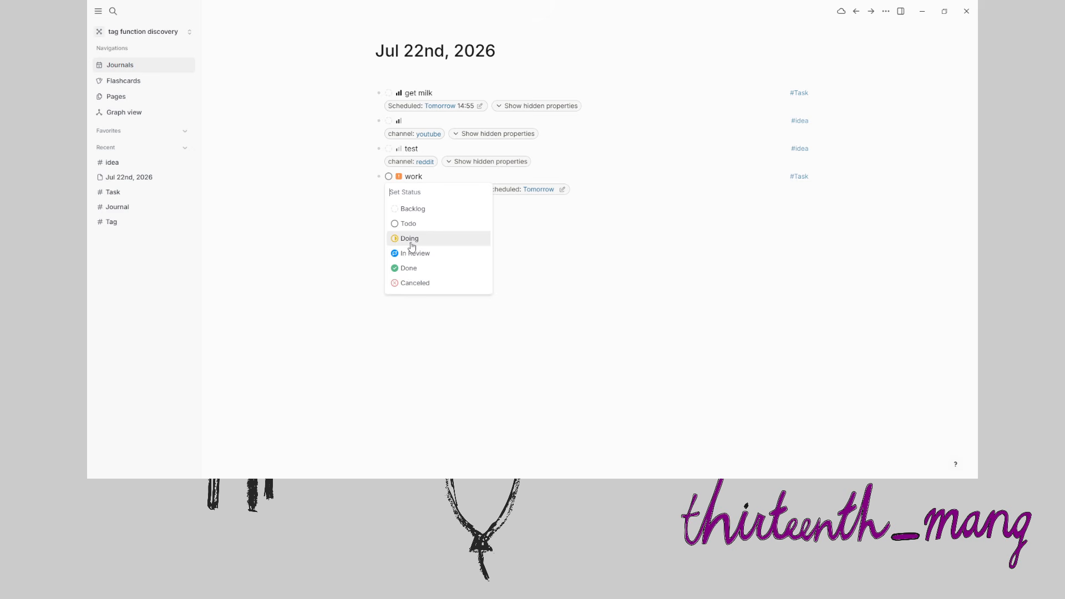
pyautogui.click(411, 240)
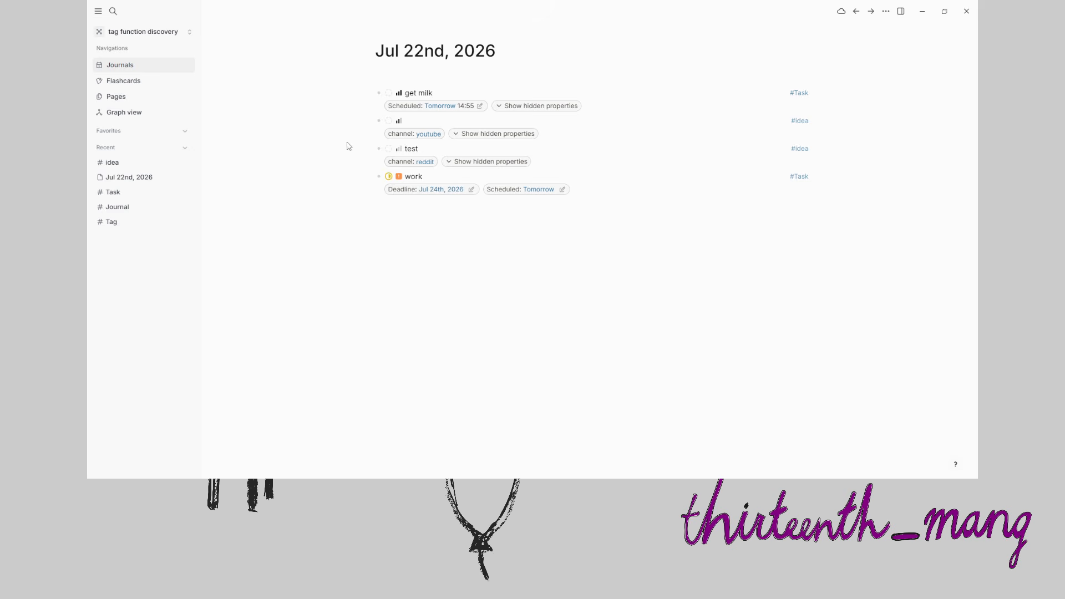
pyautogui.click(388, 177)
pyautogui.click(399, 268)
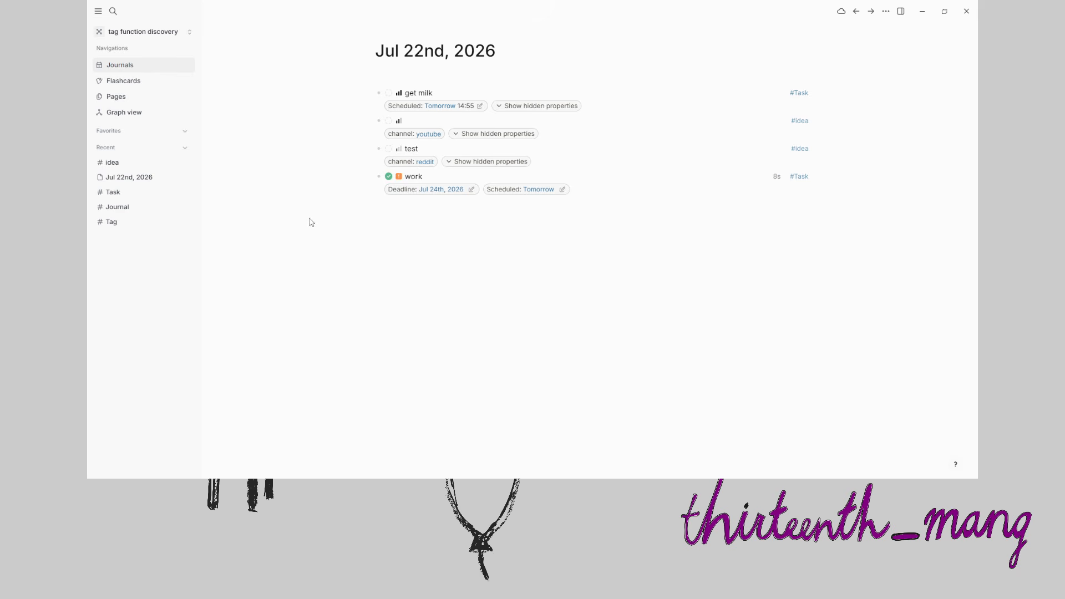
# Examine the status history of the "work" task from its tracked time
pyautogui.click(776, 177)
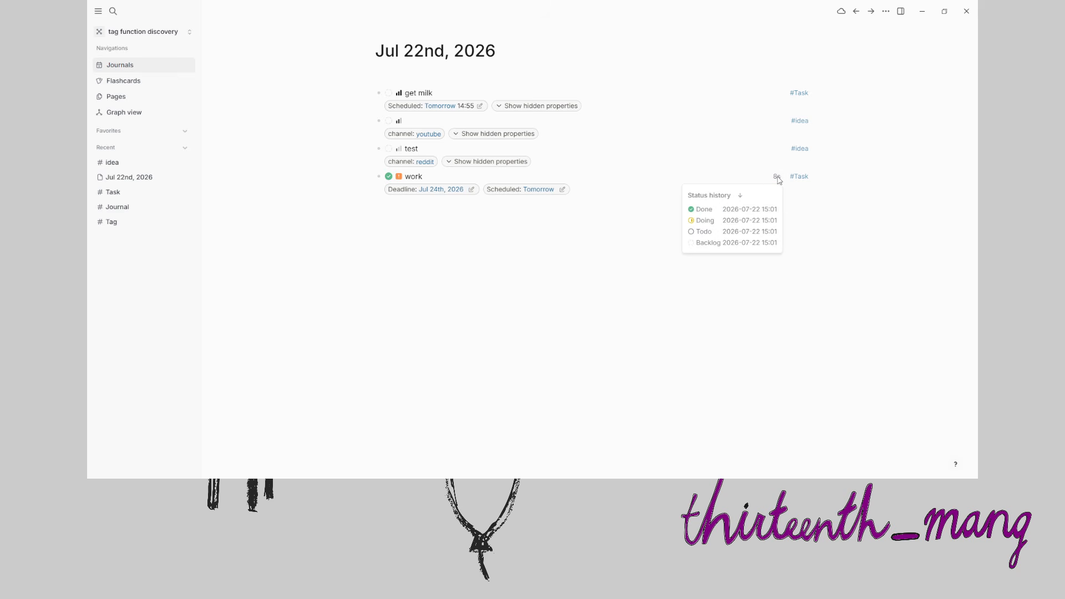
pyautogui.click(777, 177)
pyautogui.click(778, 177)
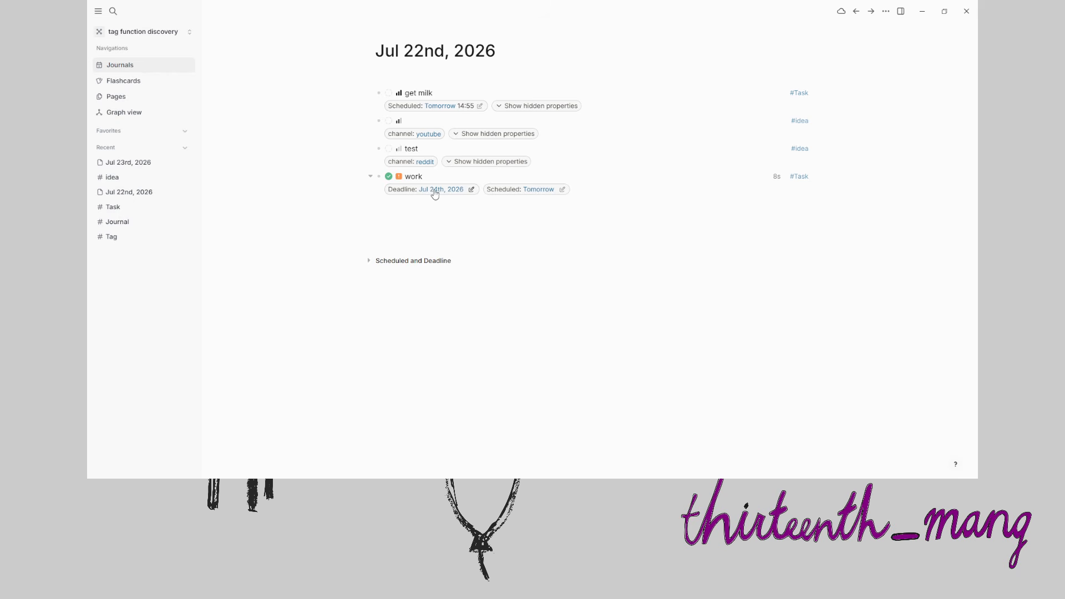
# Open the July 23, 2026 page from the "work" task's scheduled date and make "get milk" repeat every 1 day
pyautogui.click(541, 190)
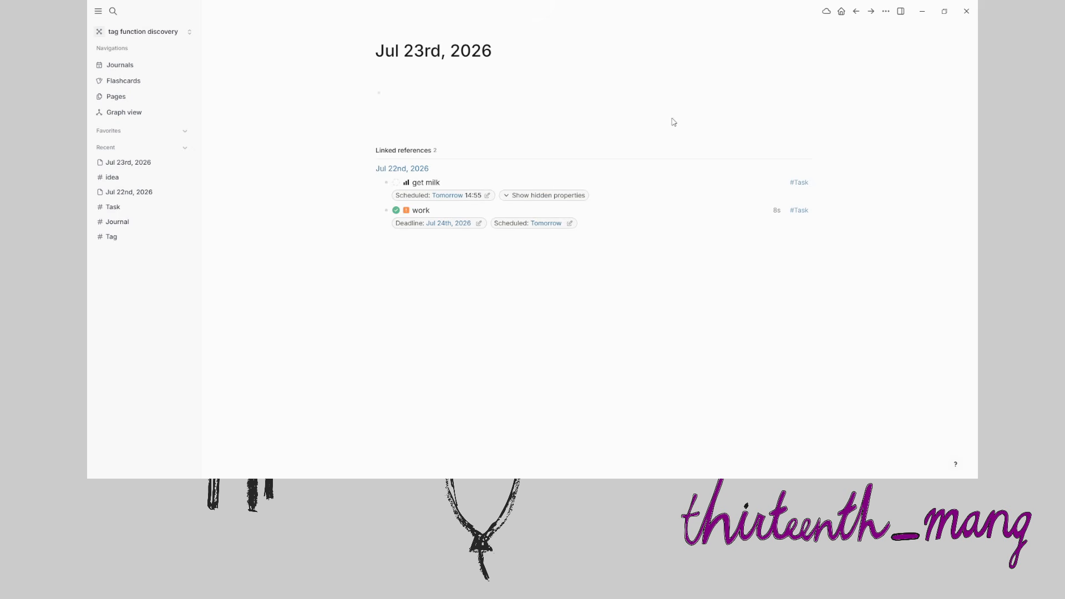
pyautogui.click(488, 198)
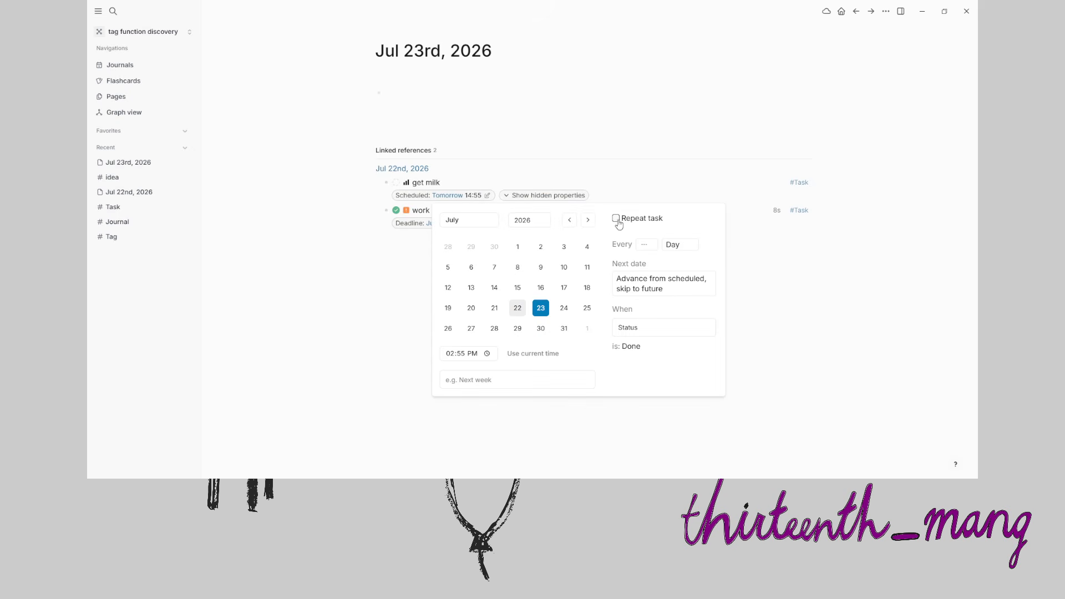
pyautogui.click(616, 218)
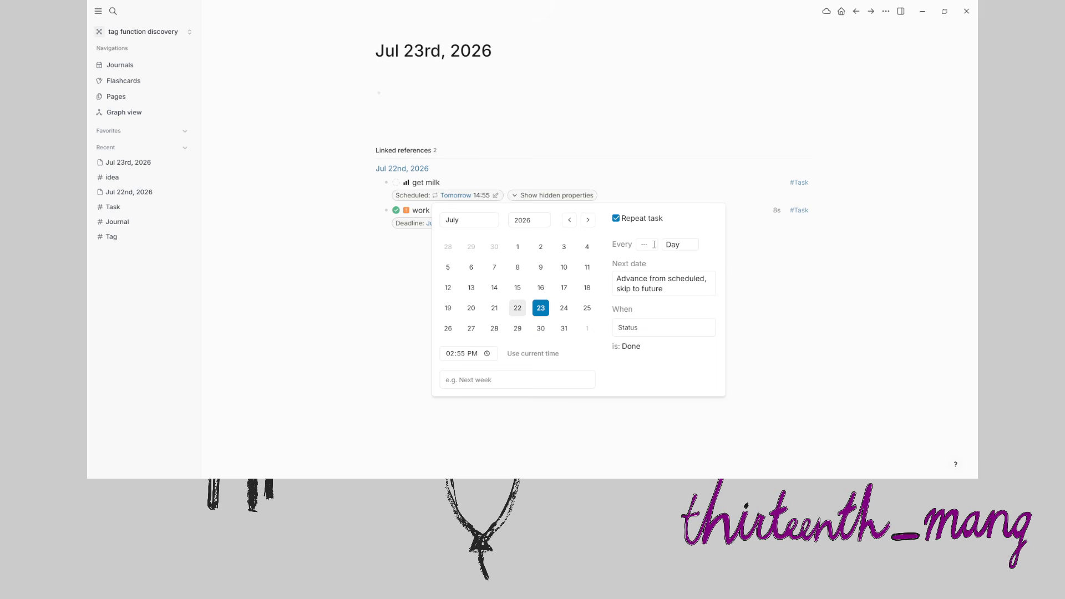
pyautogui.write('1')
pyautogui.click(312, 172)
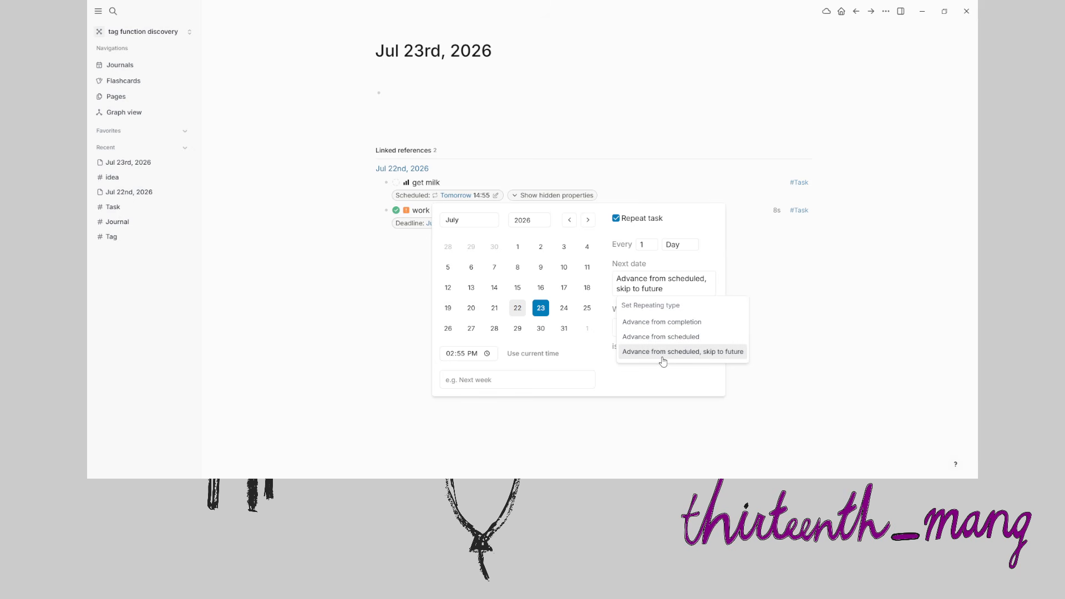
# Examine the next-date rules for the "get milk" repeat, keep "Advance from scheduled, skip to future" and close the schedule settings
pyautogui.click(747, 355)
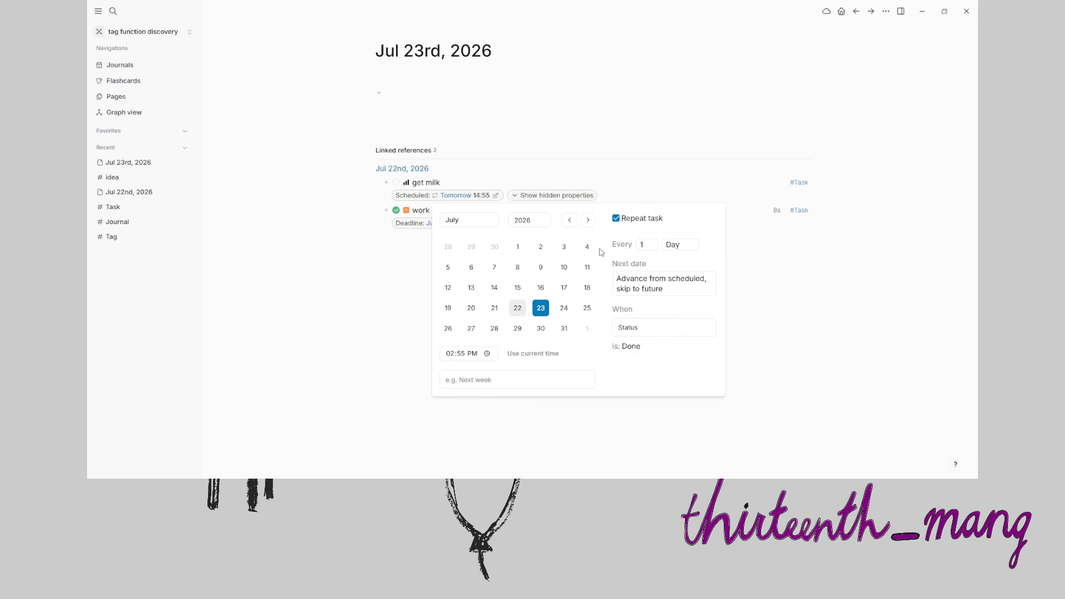
pyautogui.click(653, 286)
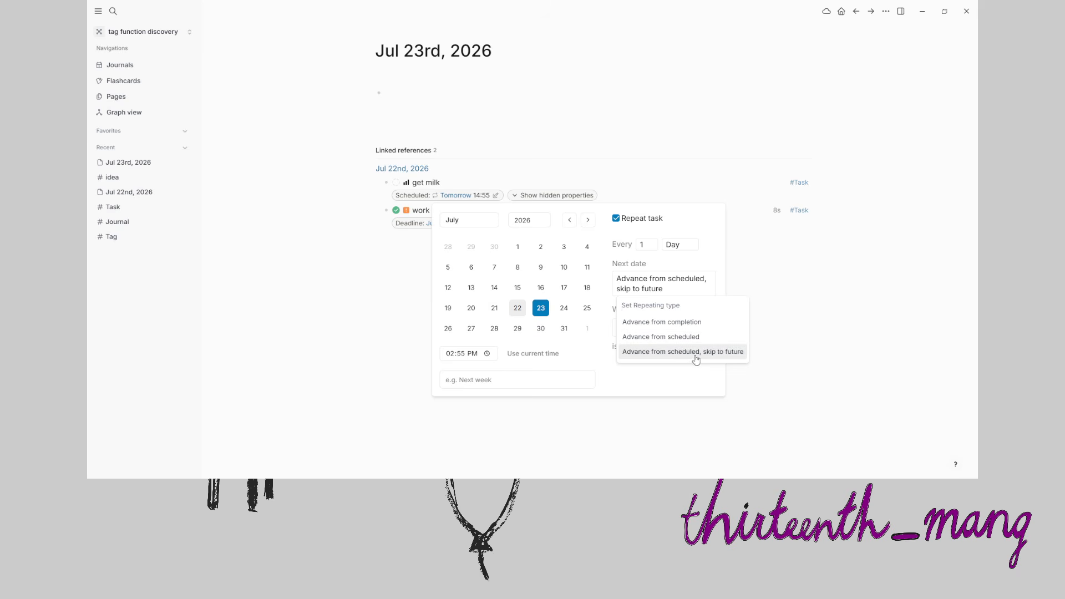
pyautogui.click(404, 297)
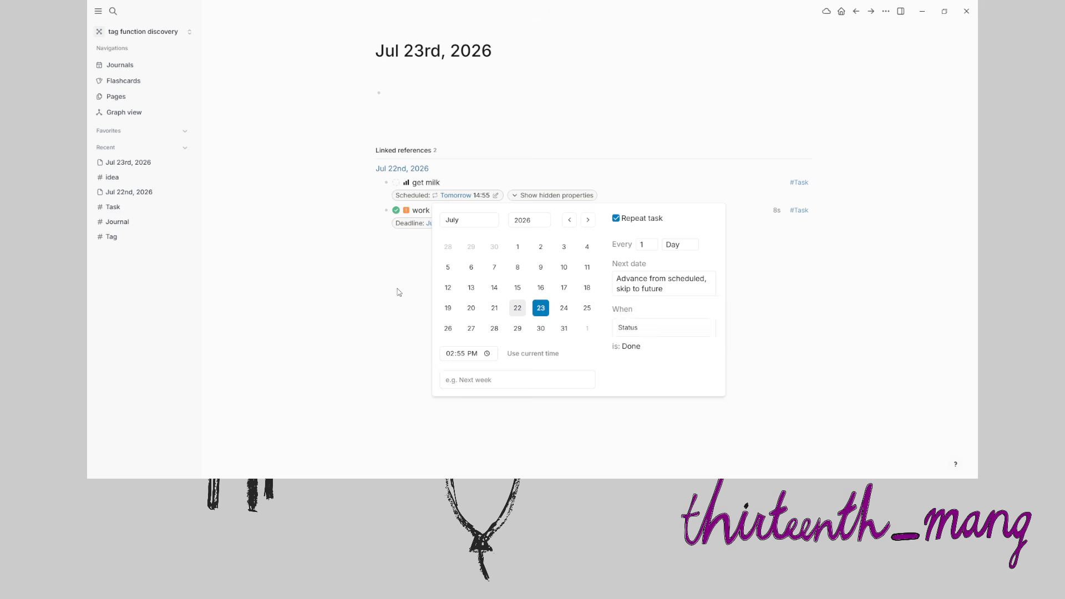
pyautogui.click(400, 292)
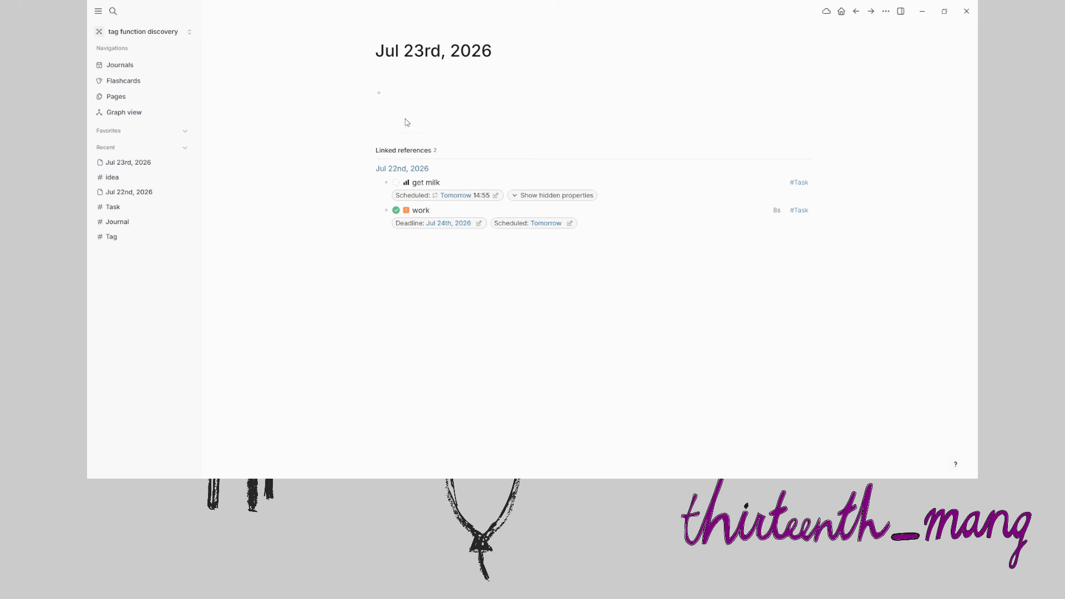
# Review the idea tag's page and the list of properties available to add to the Task tag, without adding one
pyautogui.click(121, 71)
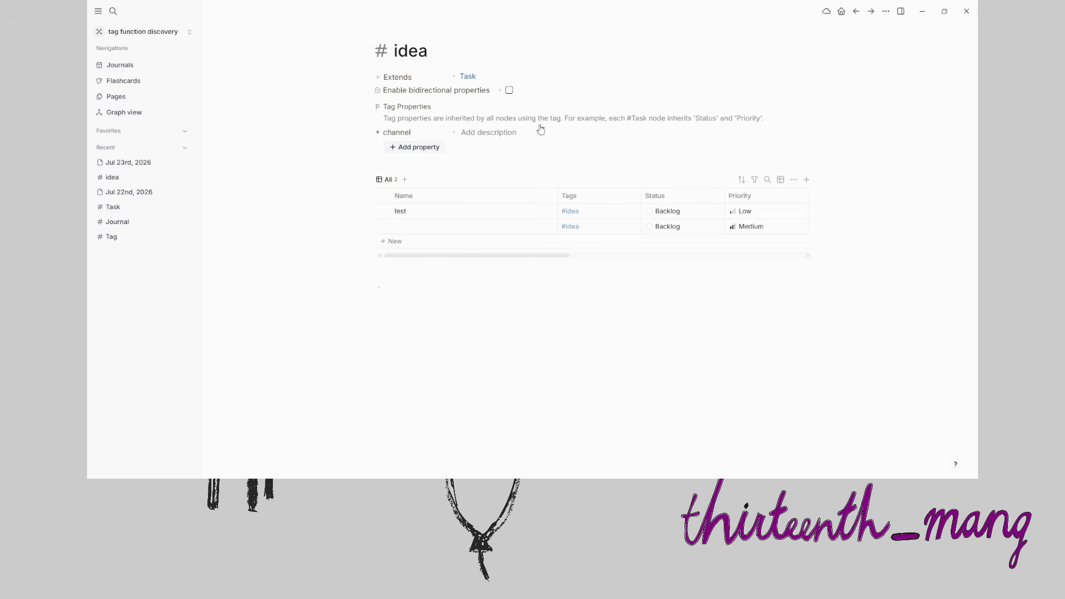
pyautogui.click(127, 68)
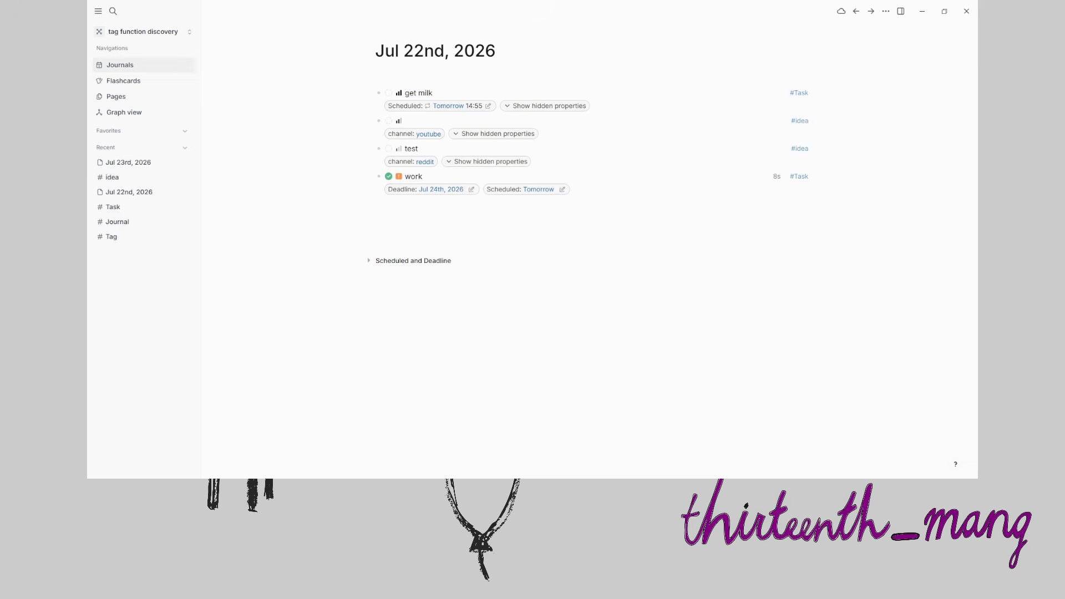
pyautogui.click(800, 93)
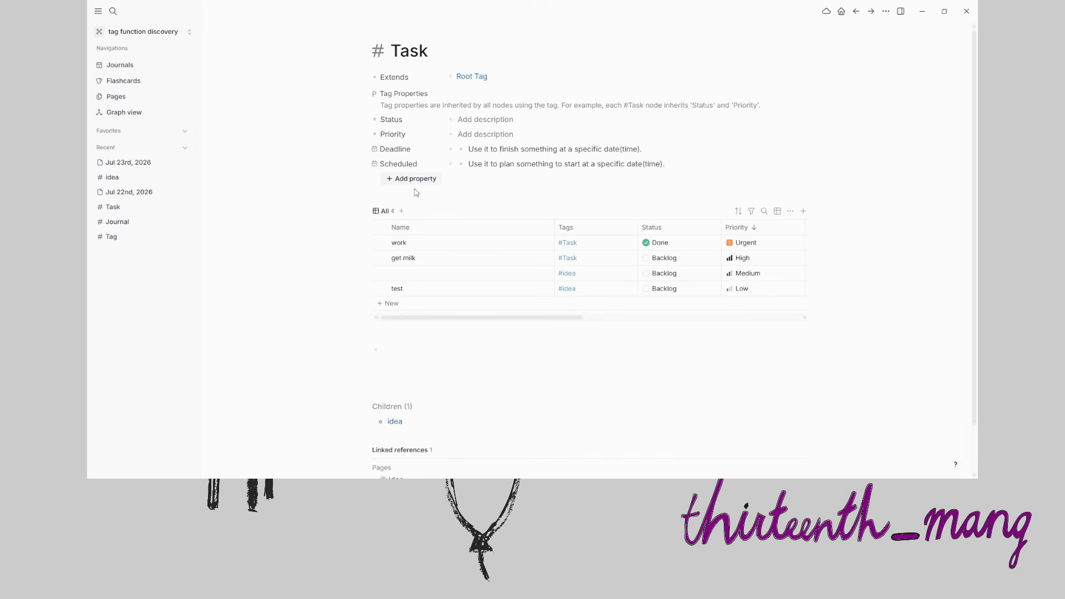
pyautogui.click(410, 180)
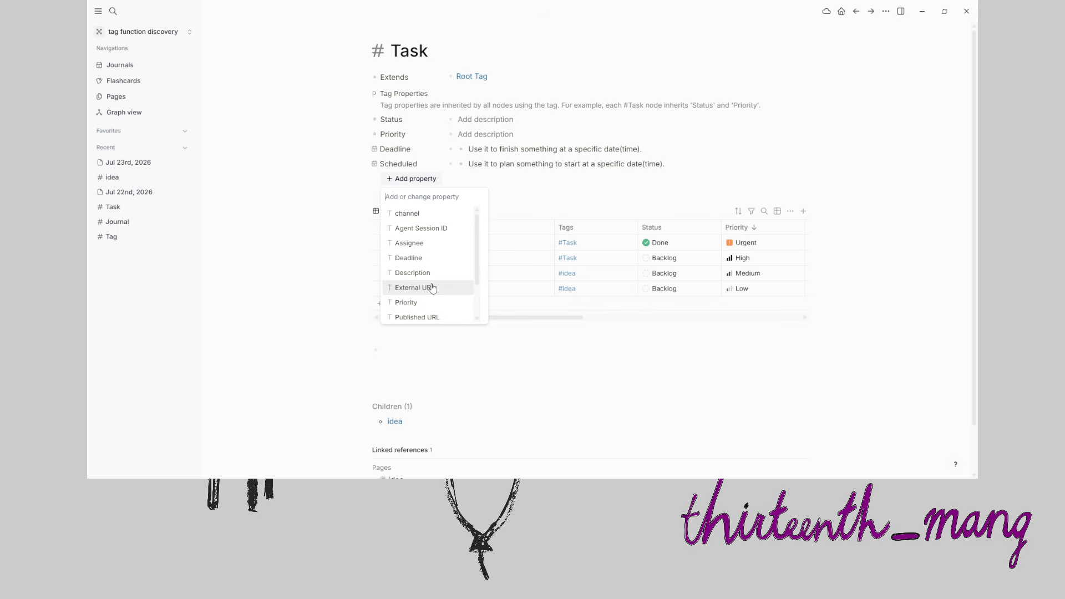
pyautogui.scroll(-1, 433, 288)
pyautogui.click(320, 155)
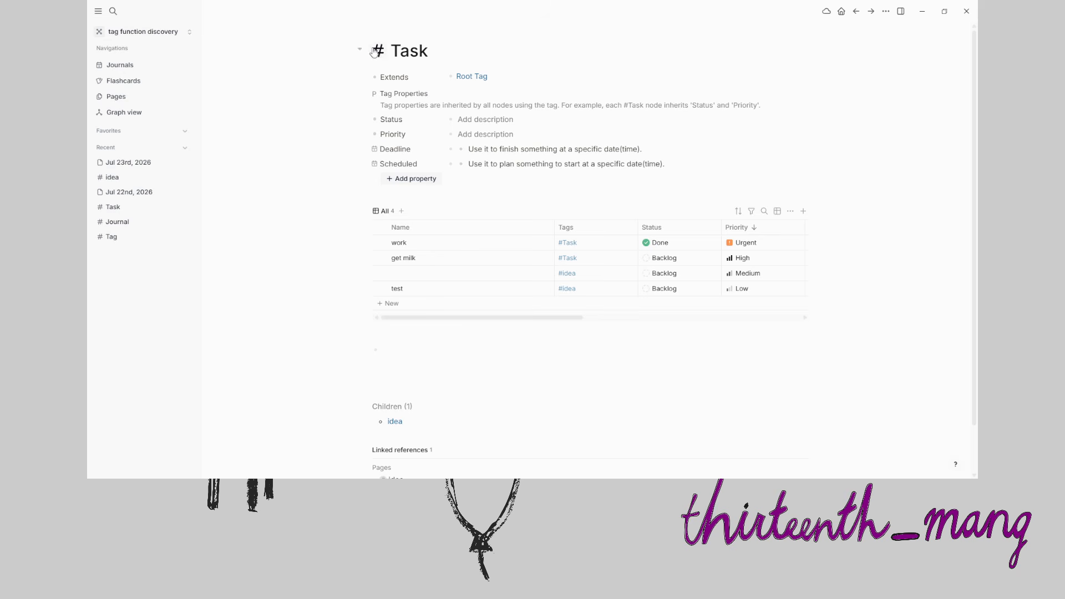
# Start a page reference in a new journal block below "work", try "2 w" as a relative date and clear it
pyautogui.click(120, 65)
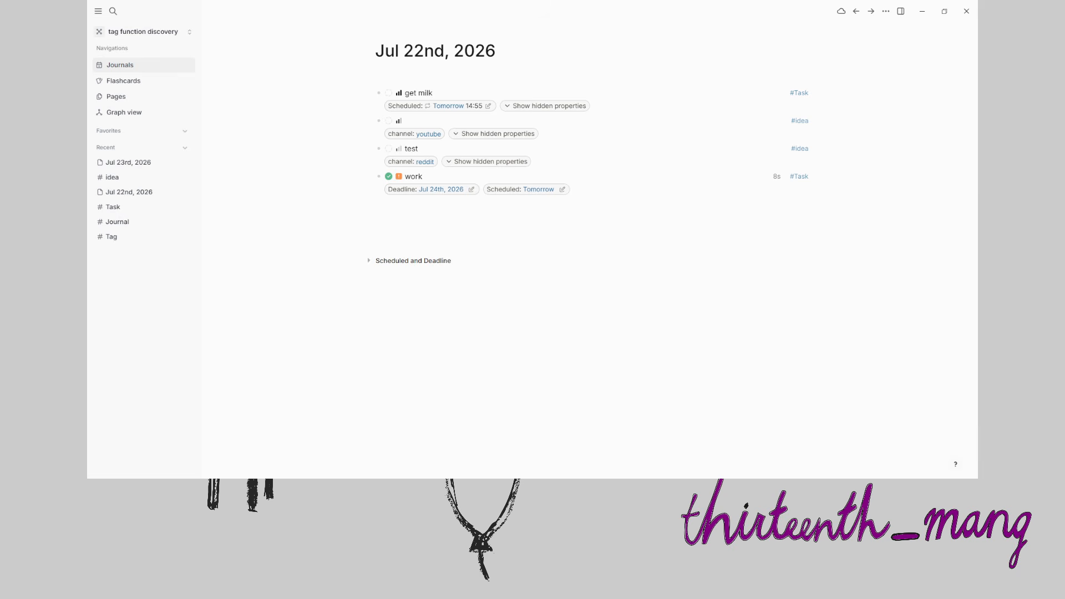
pyautogui.moveTo(411, 58)
pyautogui.click(421, 207)
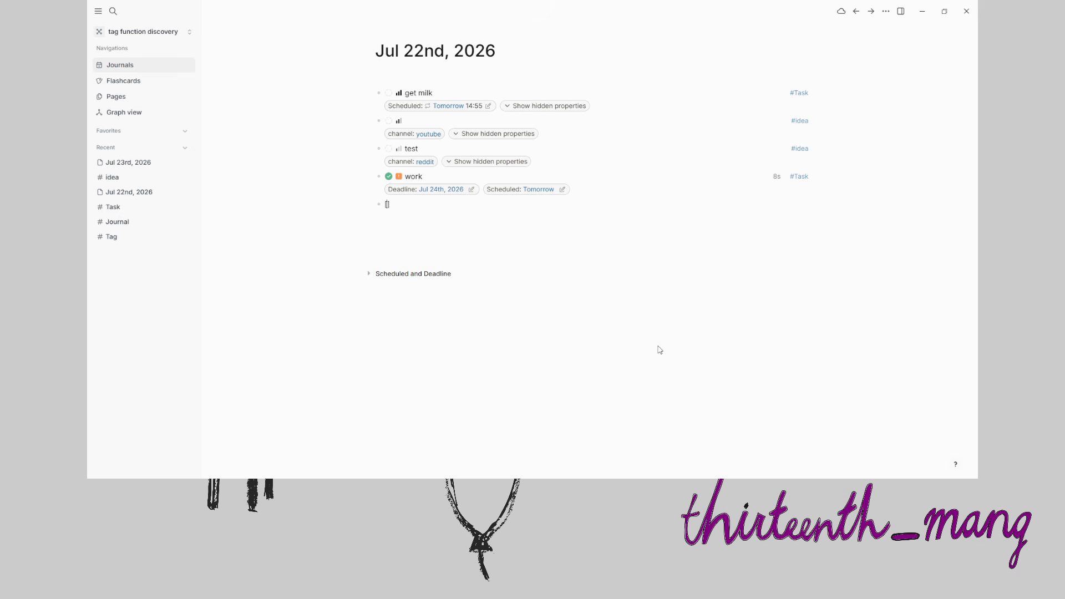
pyautogui.write('[')
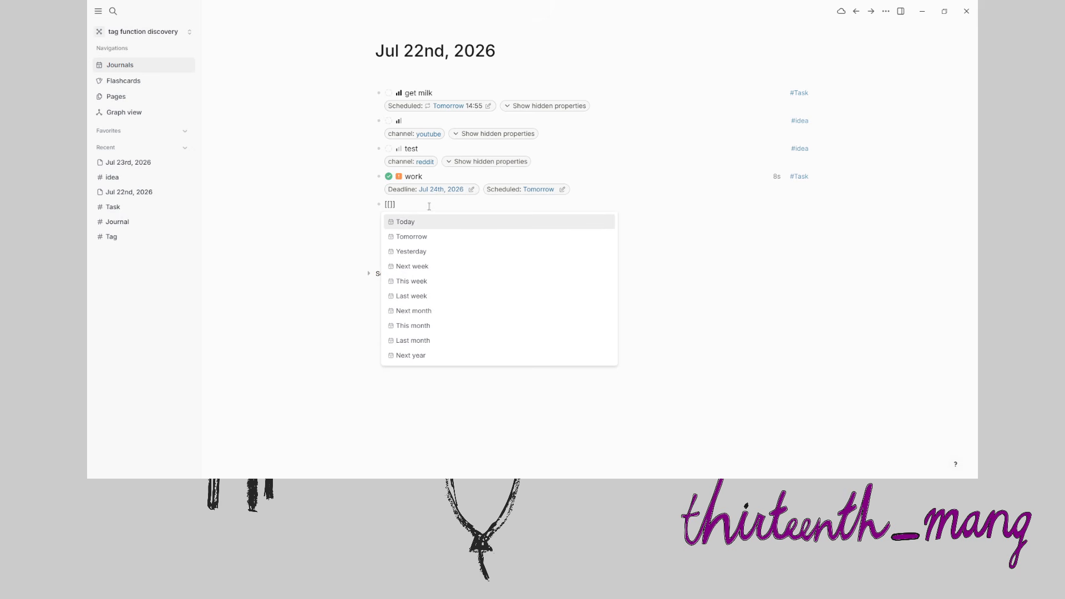
pyautogui.write('2')
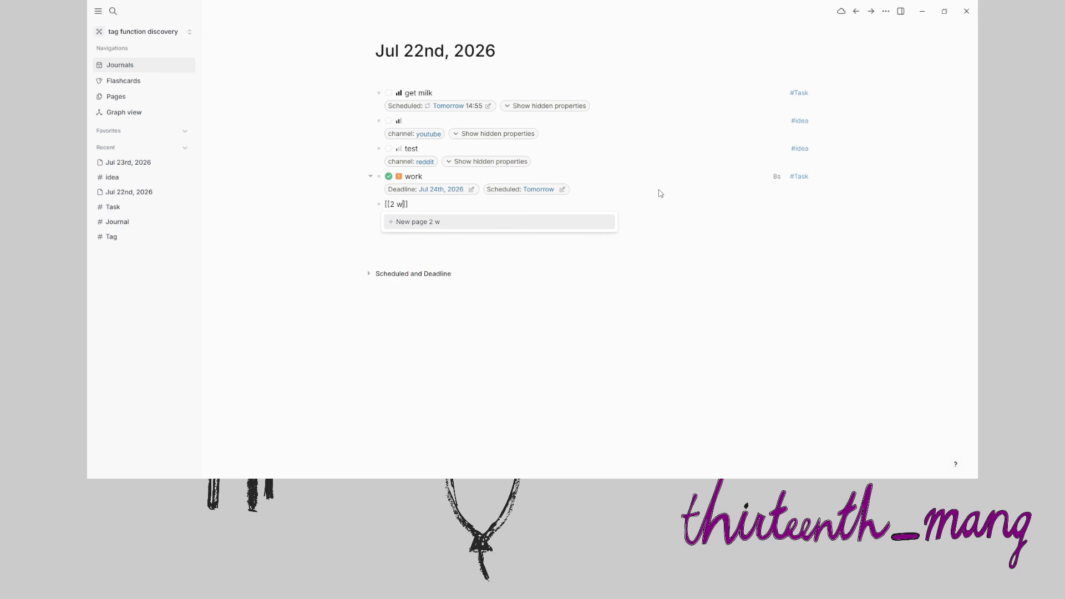
pyautogui.press('BackSpace')
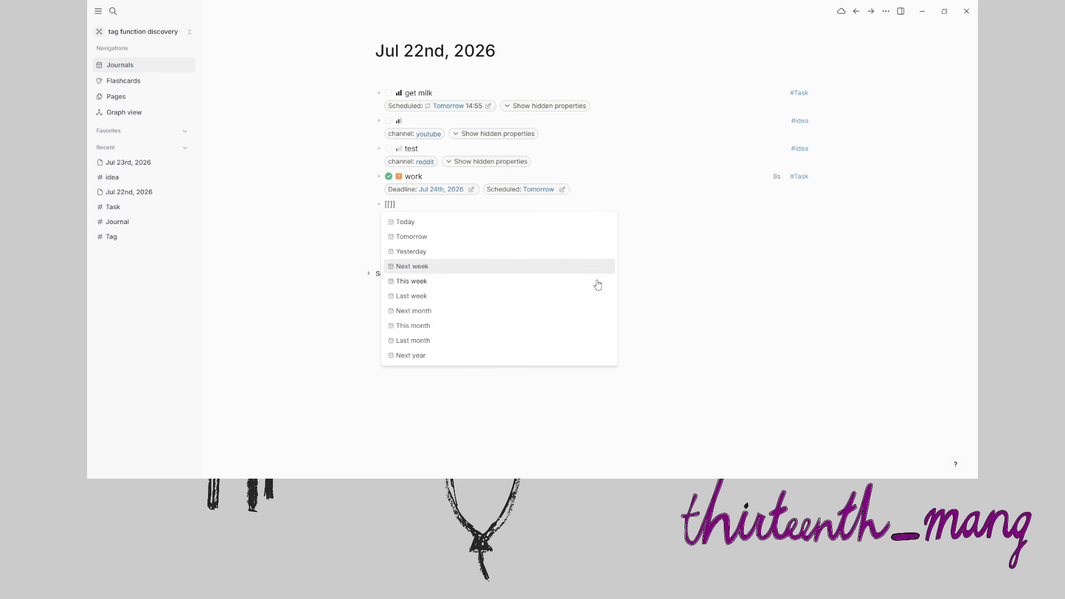
# Look up the date suggestions for "next" inside the page reference and clear the query
pyautogui.write('next')
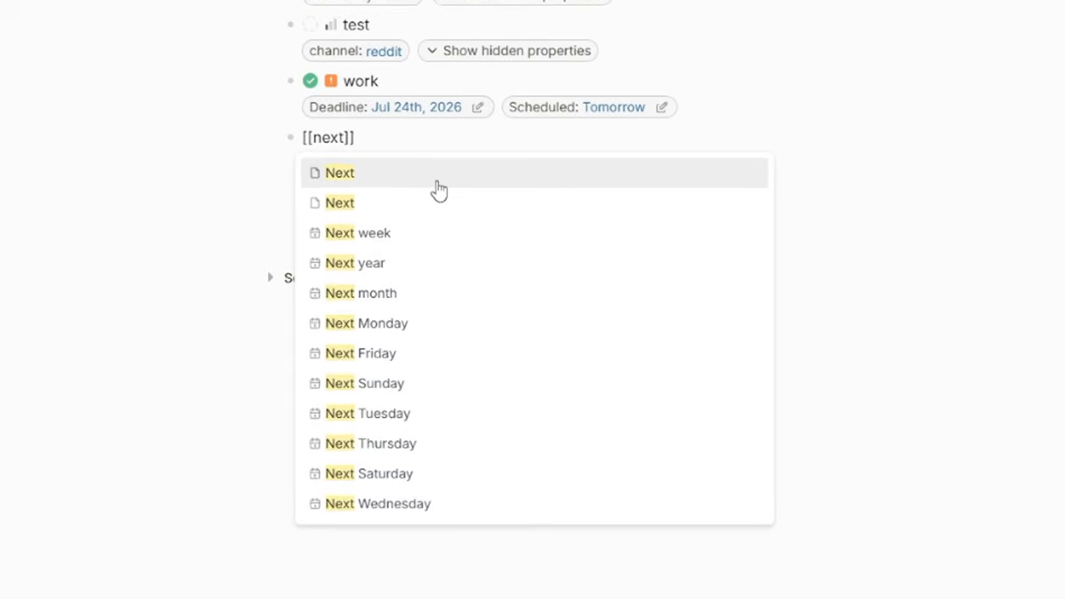
pyautogui.press('BackSpace')
pyautogui.press('BackSpace')
pyautogui.press('BackSpace')
pyautogui.press('BackSpace')
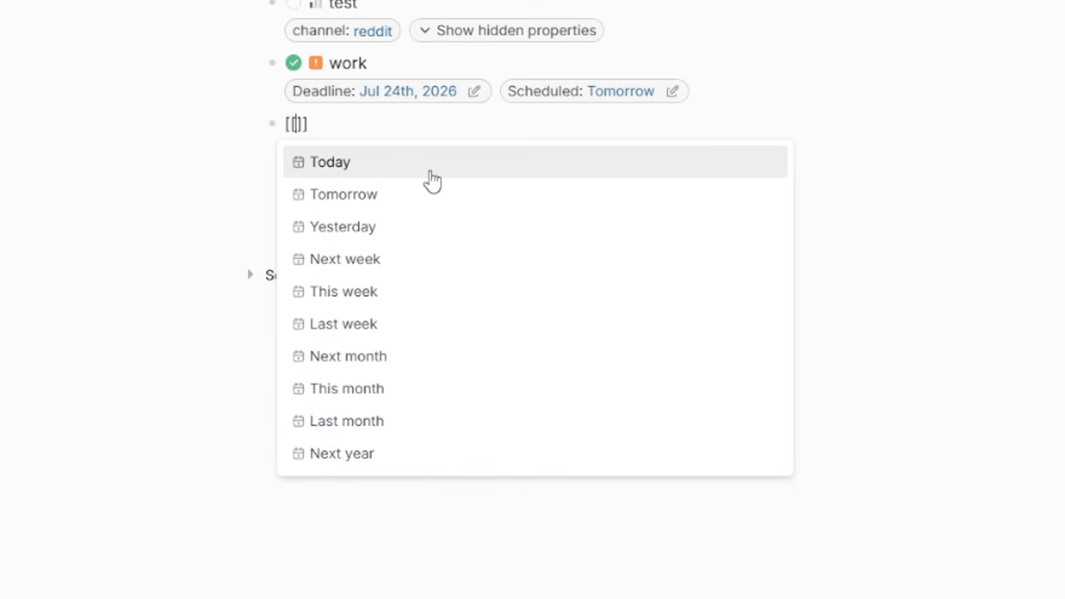
# Look up "decade" as a relative date inside the page reference and clear the query
pyautogui.write('decade')
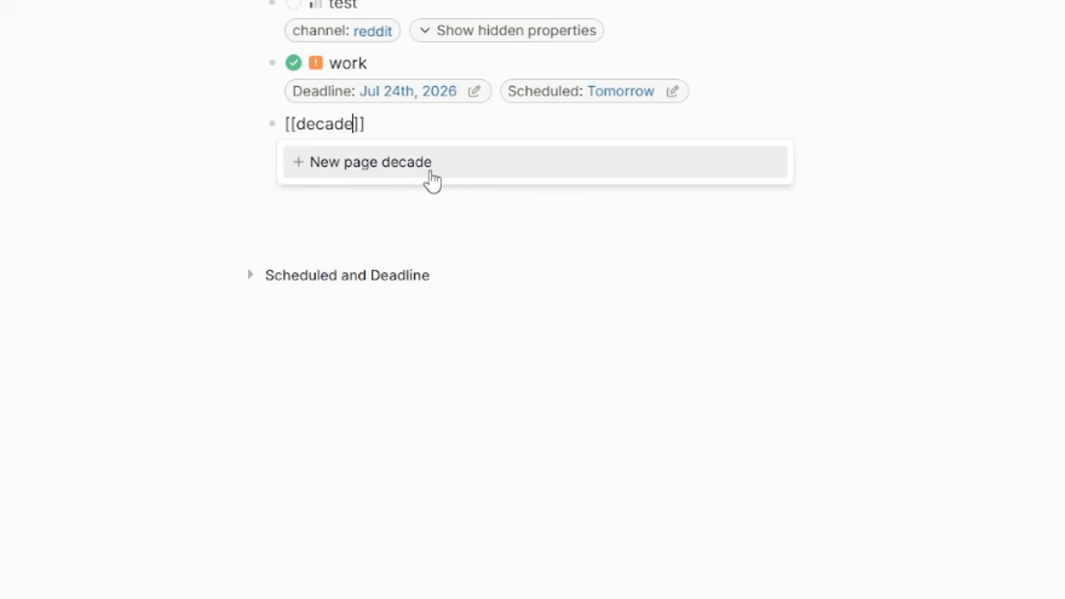
pyautogui.press('BackSpace')
pyautogui.press('BackSpace')
pyautogui.press('BackSpace')
pyautogui.press('BackSpace')
pyautogui.press('BackSpace')
pyautogui.press('BackSpace')
# Search the page reference for "year" and insert the "This year" date in the block below "work"
pyautogui.write('year')
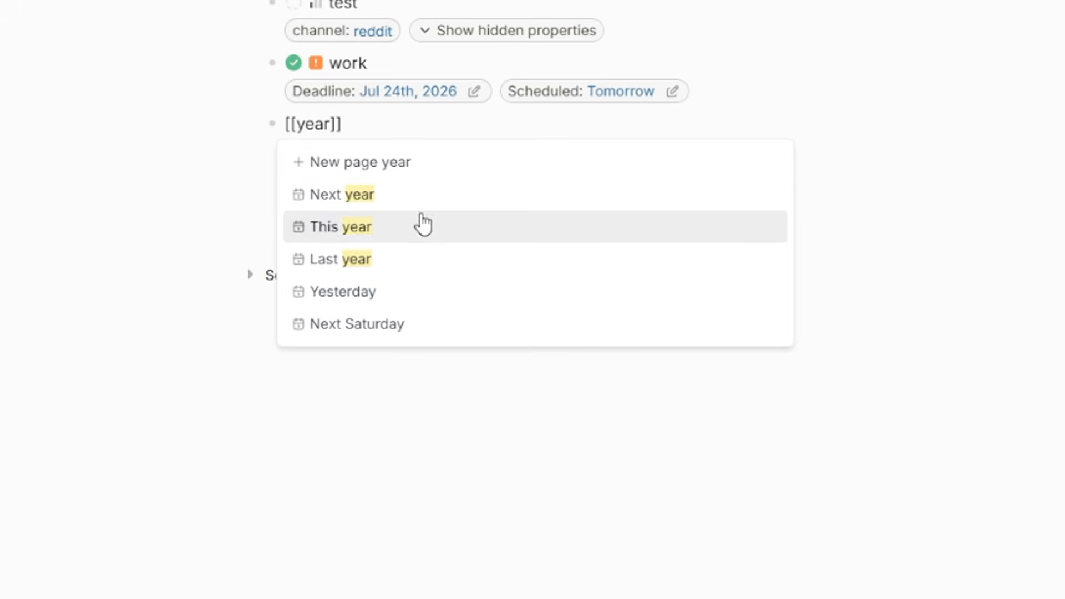
pyautogui.click(426, 240)
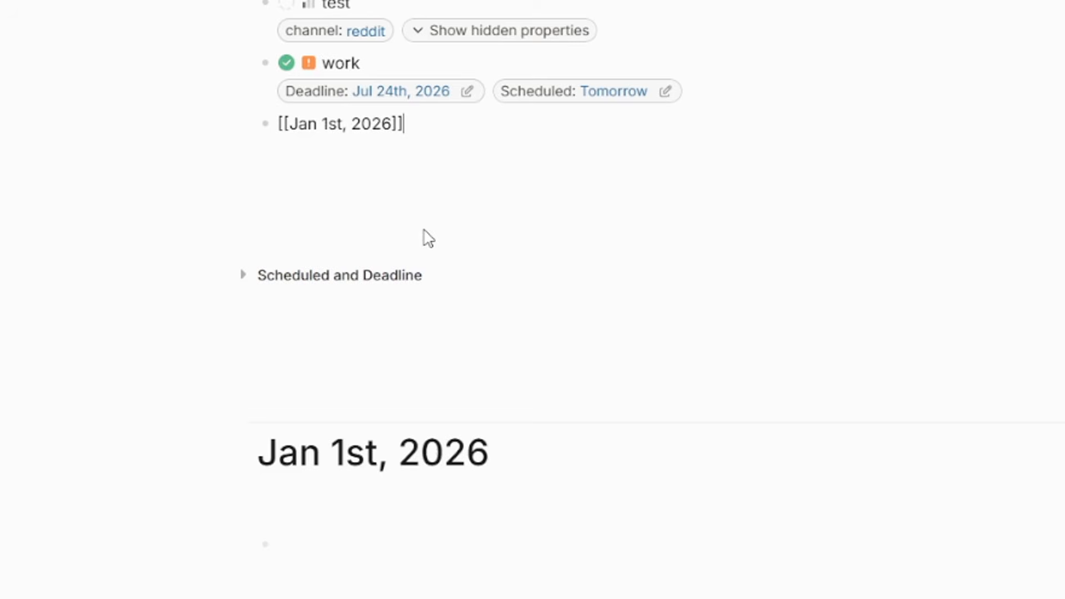
pyautogui.press('Escape')
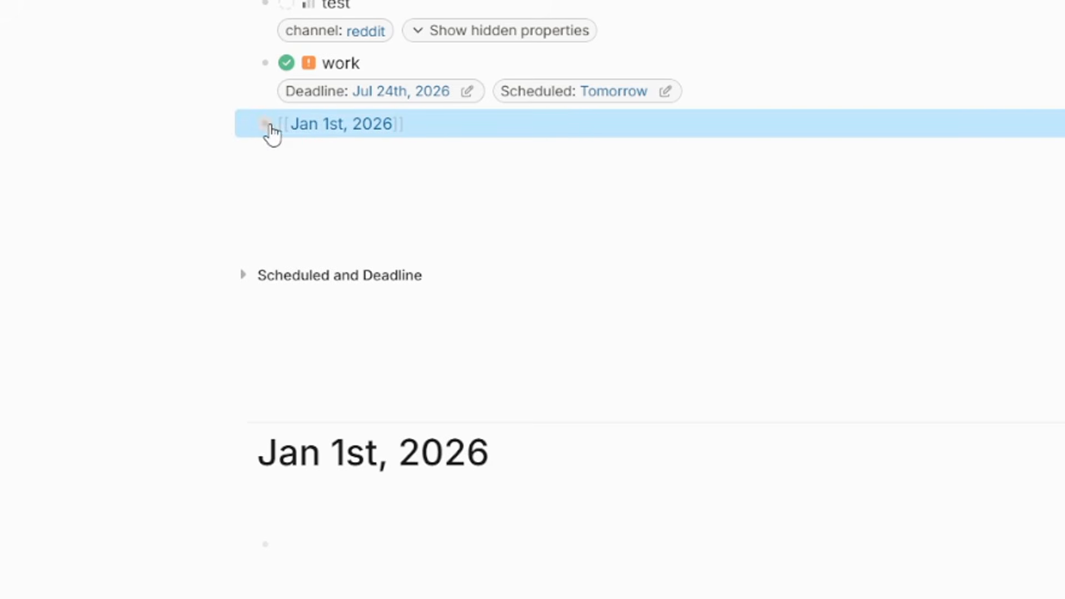
# Add a new block below the Jan 1st, 2026 reference and insert a page reference to "Next year"
pyautogui.press('Return')
pyautogui.press('Return')
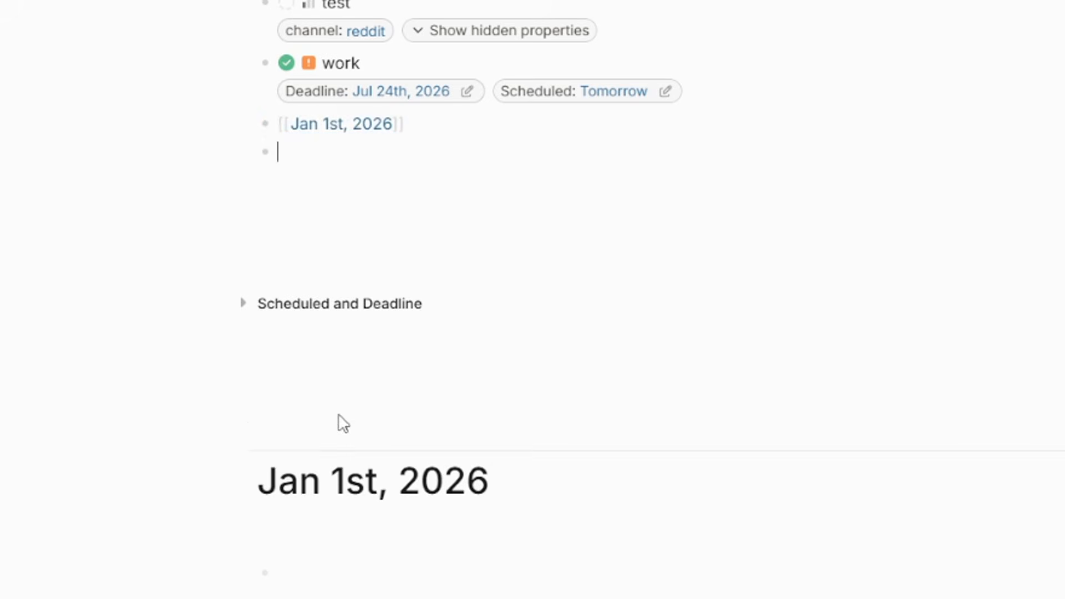
pyautogui.write('[[next')
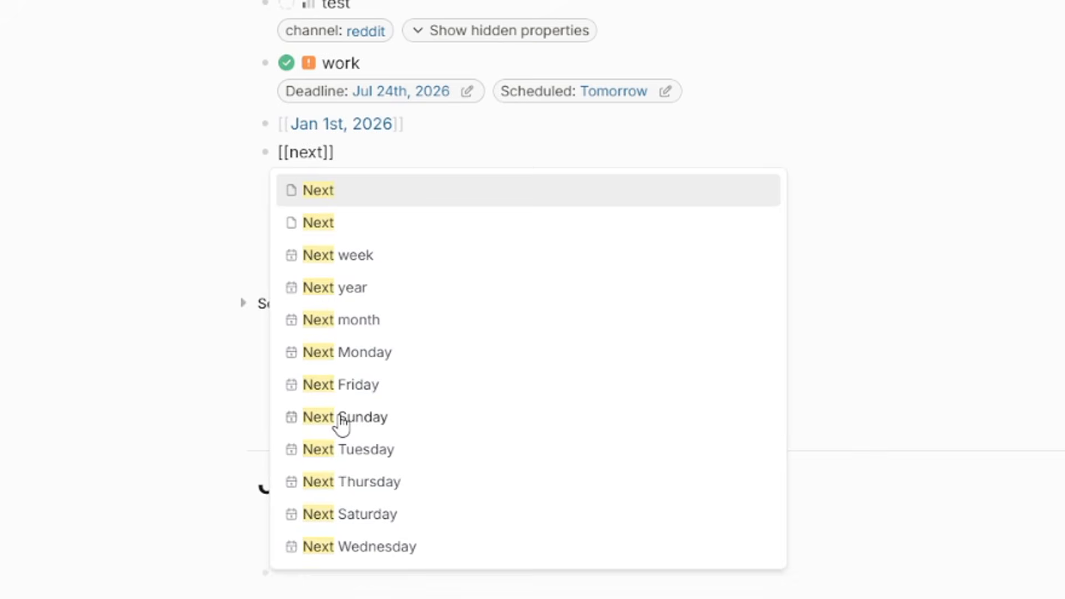
pyautogui.press('Down')
pyautogui.press('Down')
pyautogui.press('Down')
pyautogui.press('Return')
pyautogui.press('Escape')
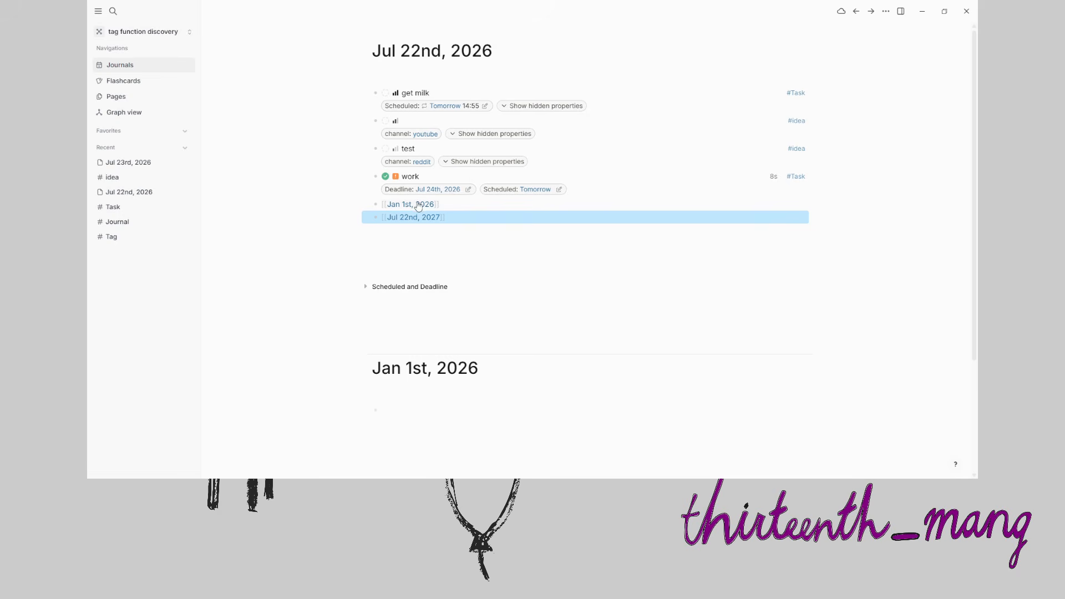
# Add another block below the Jul 22nd, 2027 reference and insert a page reference to "Last year"
pyautogui.moveTo(389, 209)
pyautogui.click(484, 213)
pyautogui.press('Return')
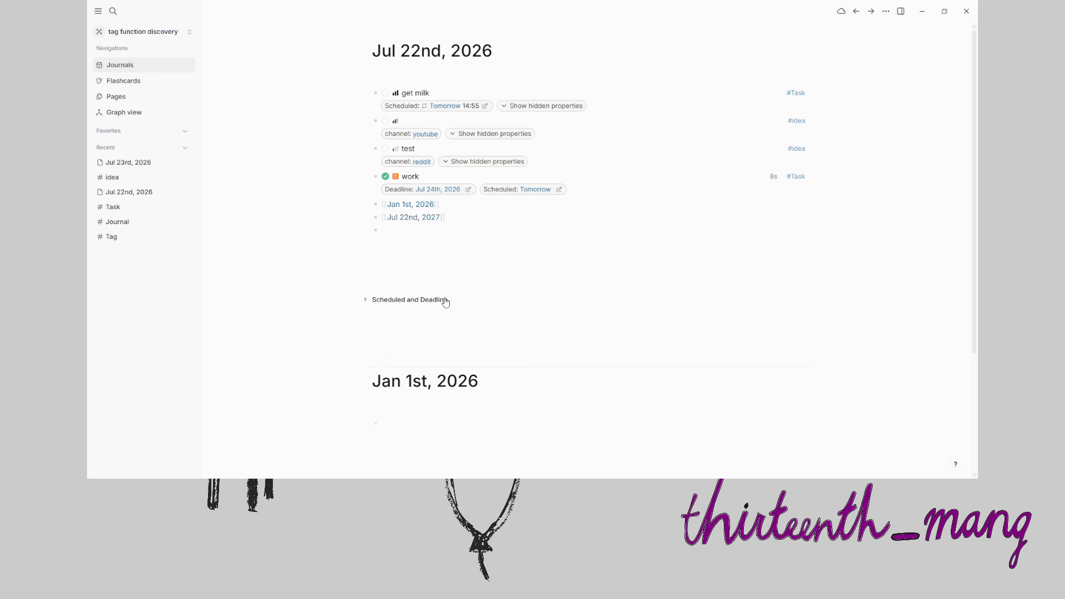
pyautogui.write('[[last')
pyautogui.click(415, 279)
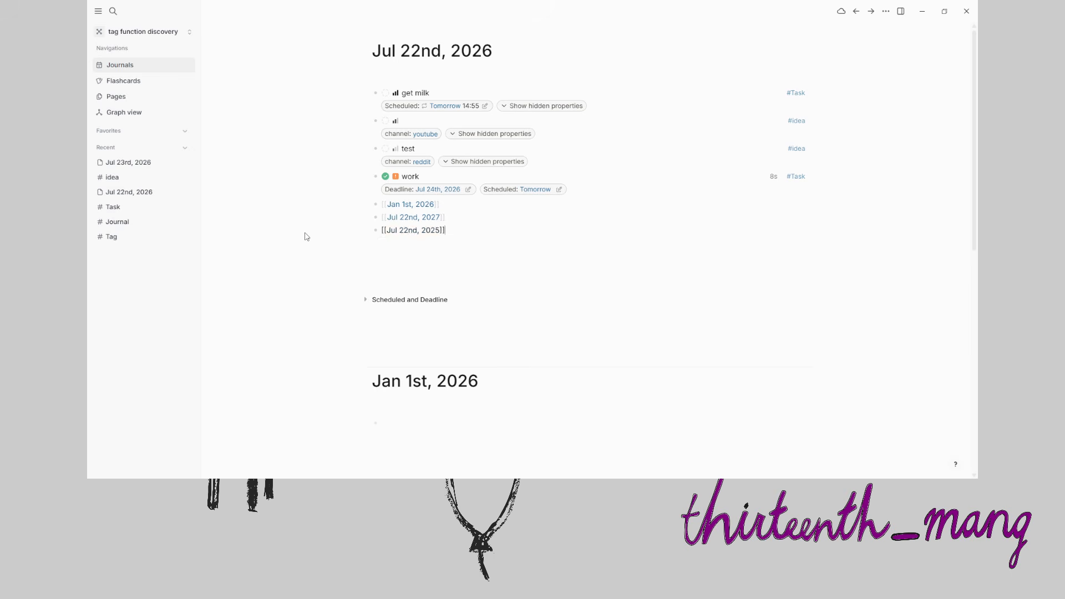
pyautogui.moveTo(307, 235); pyautogui.dragTo(520, 291)
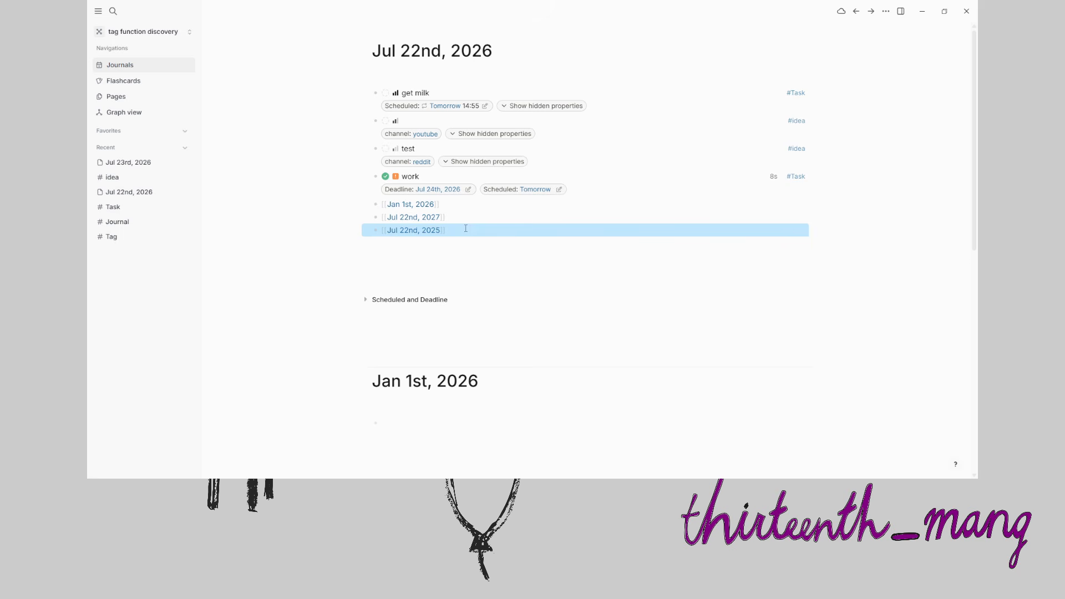
# Visit the Jul 22nd, 2025 journal page, return to the journals, and review the Journal tag's table of dated pages
pyautogui.click(412, 231)
pyautogui.click(121, 66)
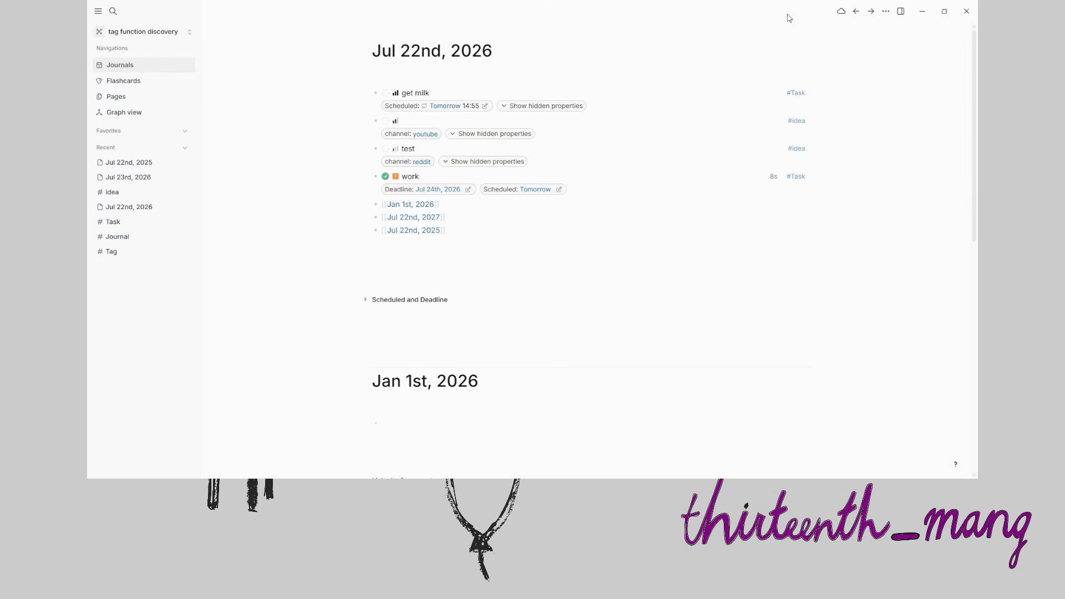
pyautogui.click(793, 51)
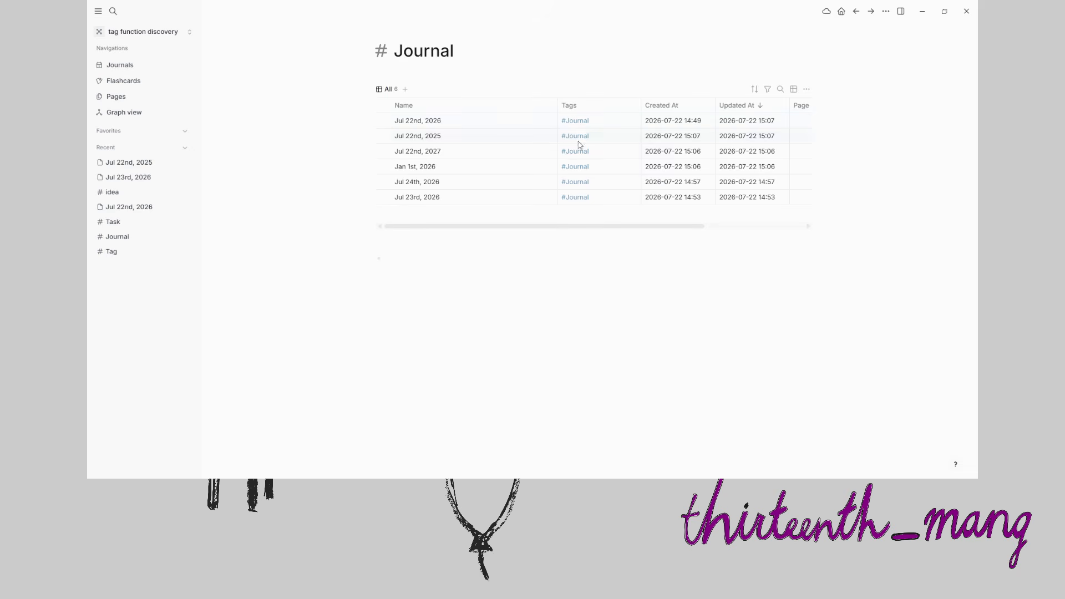
pyautogui.moveTo(551, 231); pyautogui.dragTo(504, 214)
pyautogui.click(363, 50)
pyautogui.click(363, 49)
# Change the Journal tag page's view type to List View and then to Gallery View
pyautogui.click(795, 89)
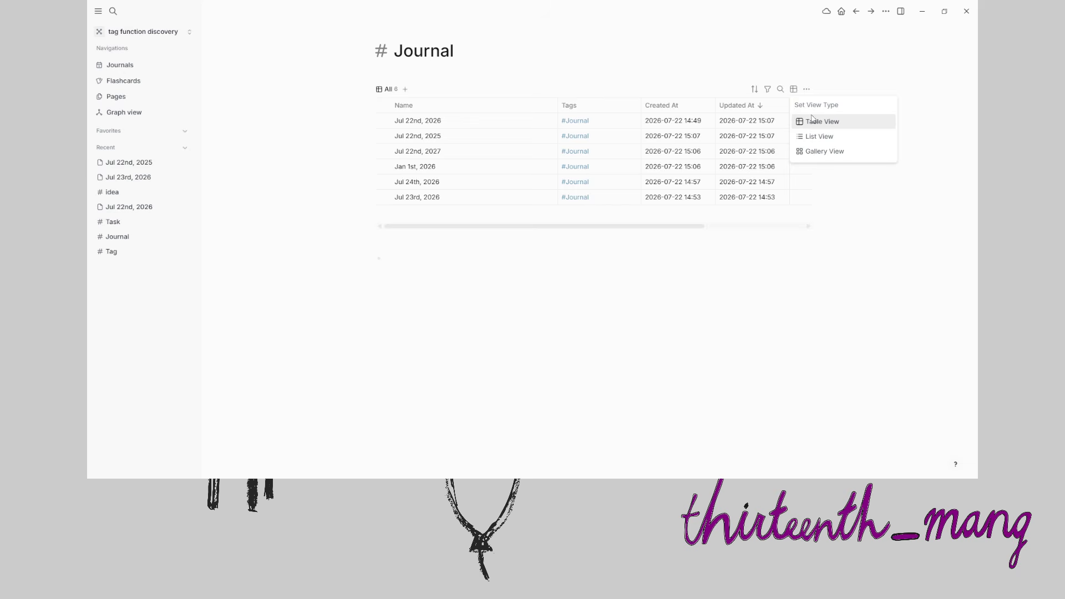
pyautogui.click(820, 136)
pyautogui.click(795, 89)
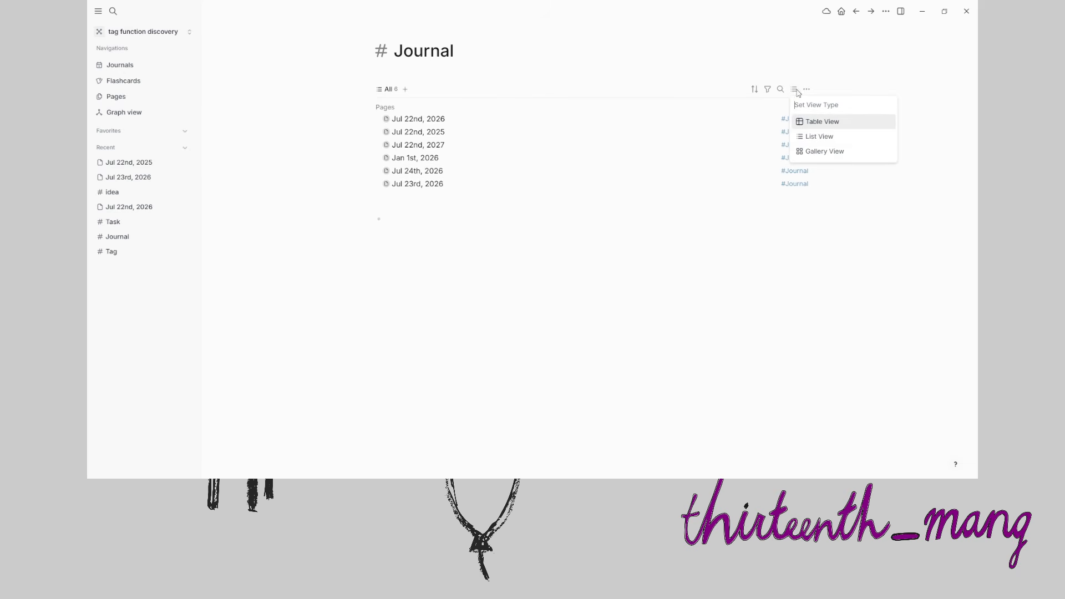
pyautogui.click(818, 151)
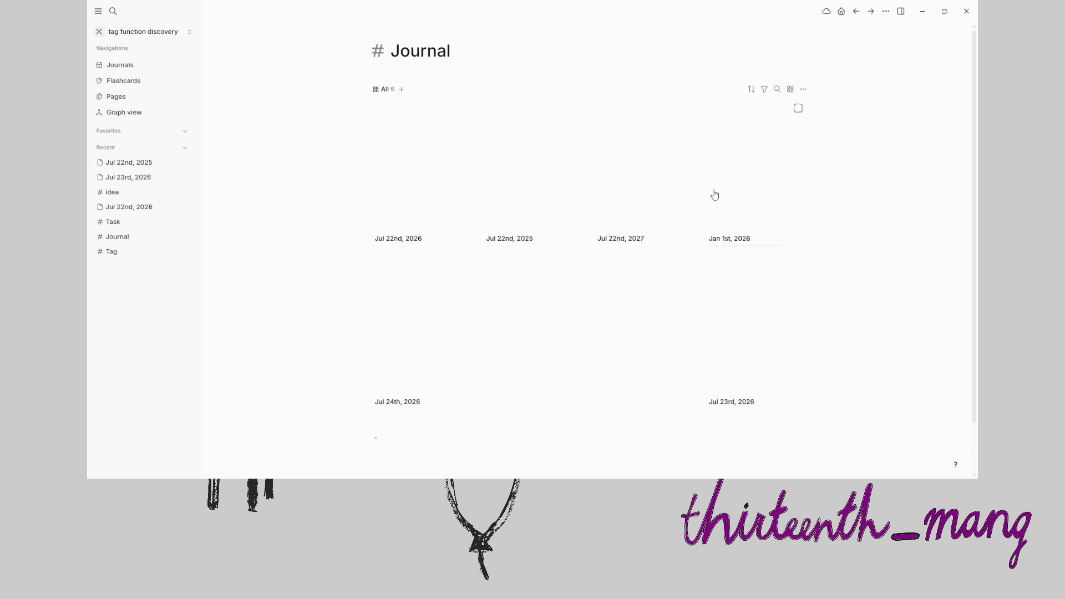
pyautogui.scroll(-1, 706, 195)
pyautogui.scroll(1, 706, 196)
# Add a block with the built-in Code tag at the end of the Jul 22nd, 2026 journal, containing "This is a code block"
pyautogui.click(145, 67)
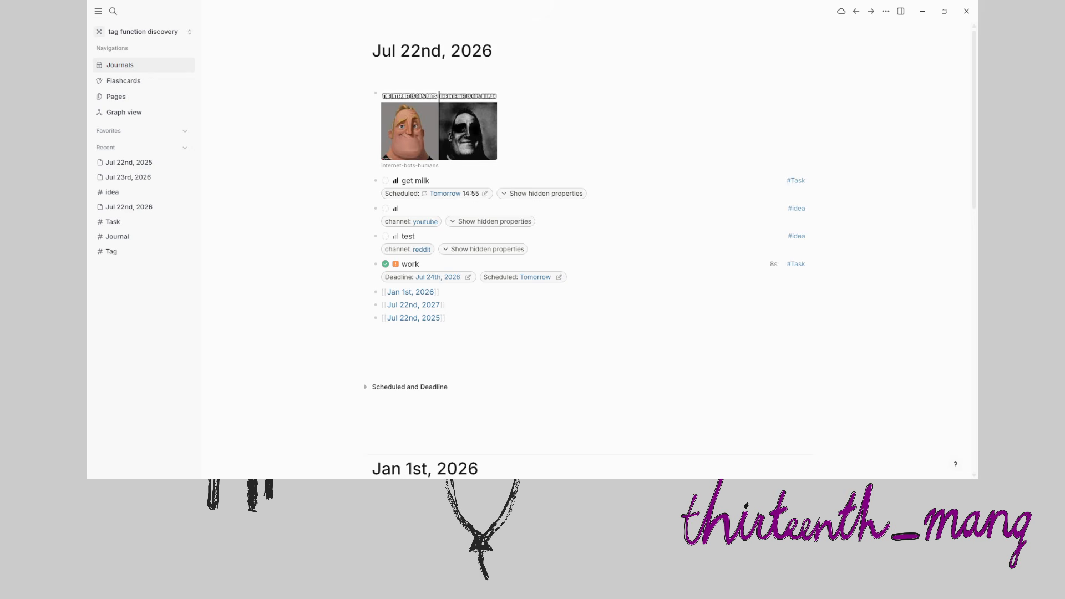
pyautogui.click(397, 378)
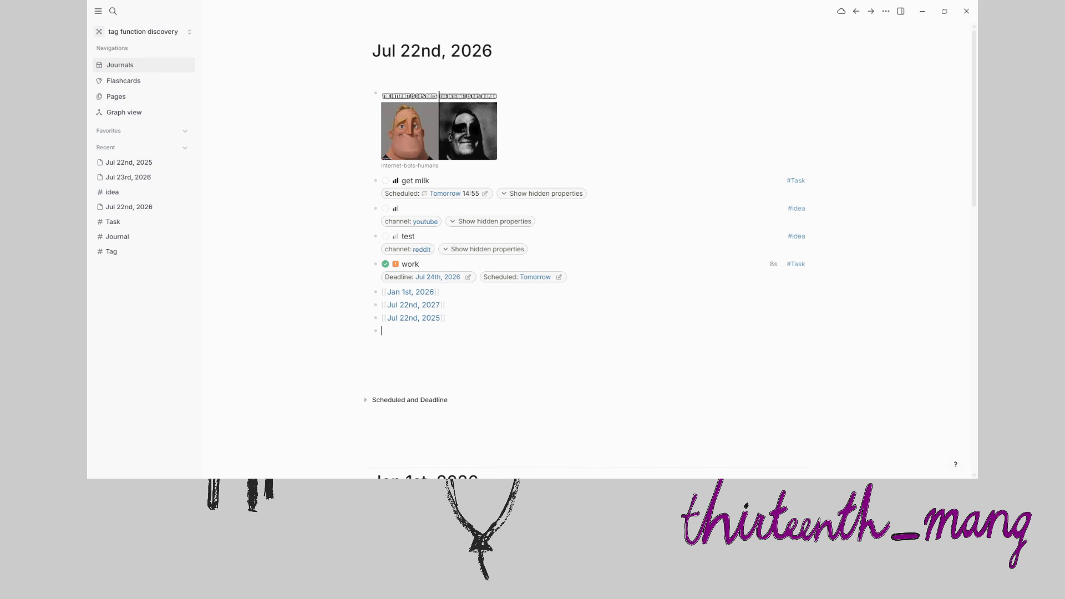
pyautogui.write('#code')
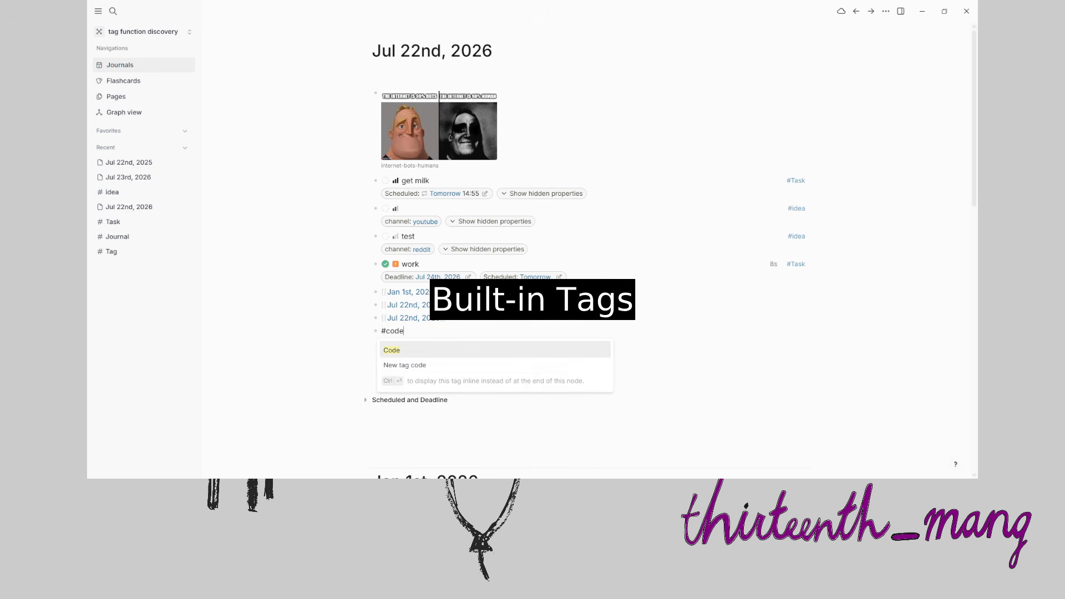
pyautogui.click(414, 349)
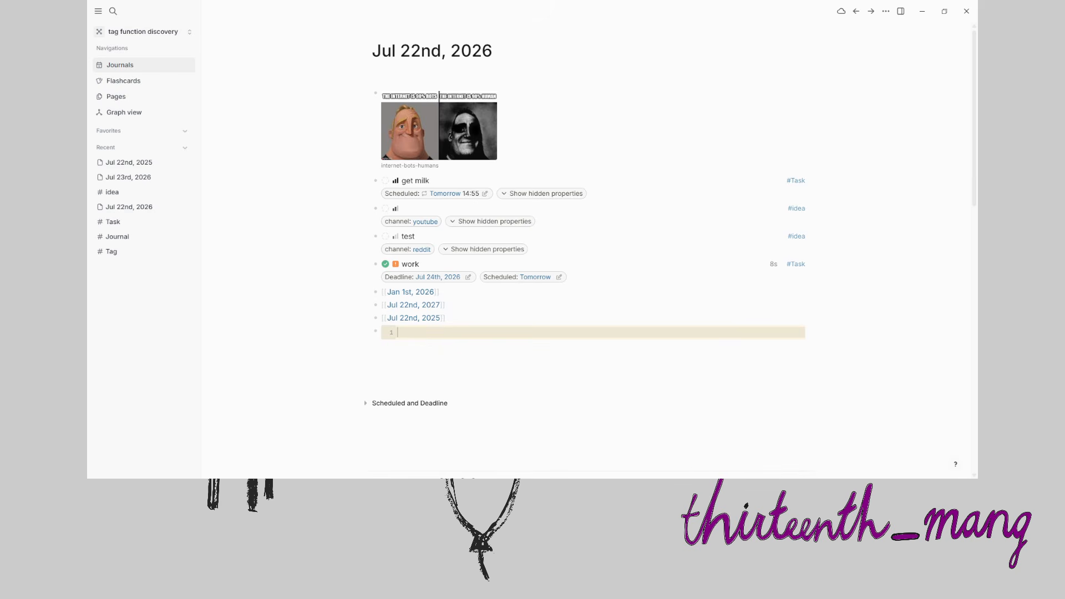
pyautogui.write('This is a code block')
# Try adding seven empty lines below the text in the code block and remove them again
pyautogui.press('Return')
pyautogui.press('Return')
pyautogui.press('Return')
pyautogui.press('Return')
pyautogui.press('Return')
pyautogui.press('Return')
pyautogui.press('Return')
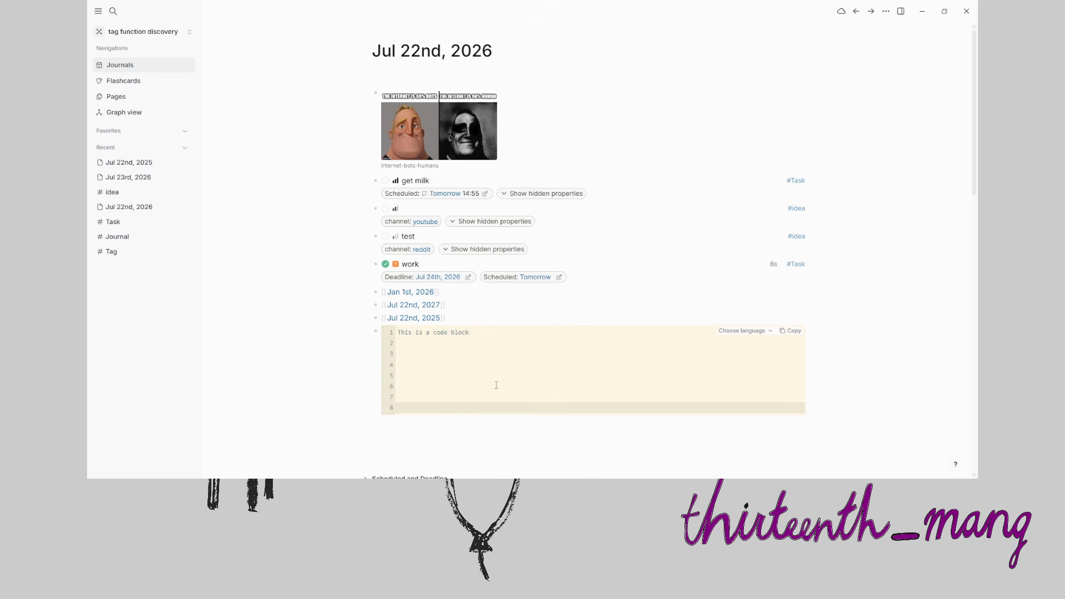
pyautogui.press('BackSpace')
pyautogui.press('BackSpace')
pyautogui.press('BackSpace')
pyautogui.press('BackSpace')
pyautogui.press('BackSpace')
pyautogui.press('BackSpace')
pyautogui.press('BackSpace')
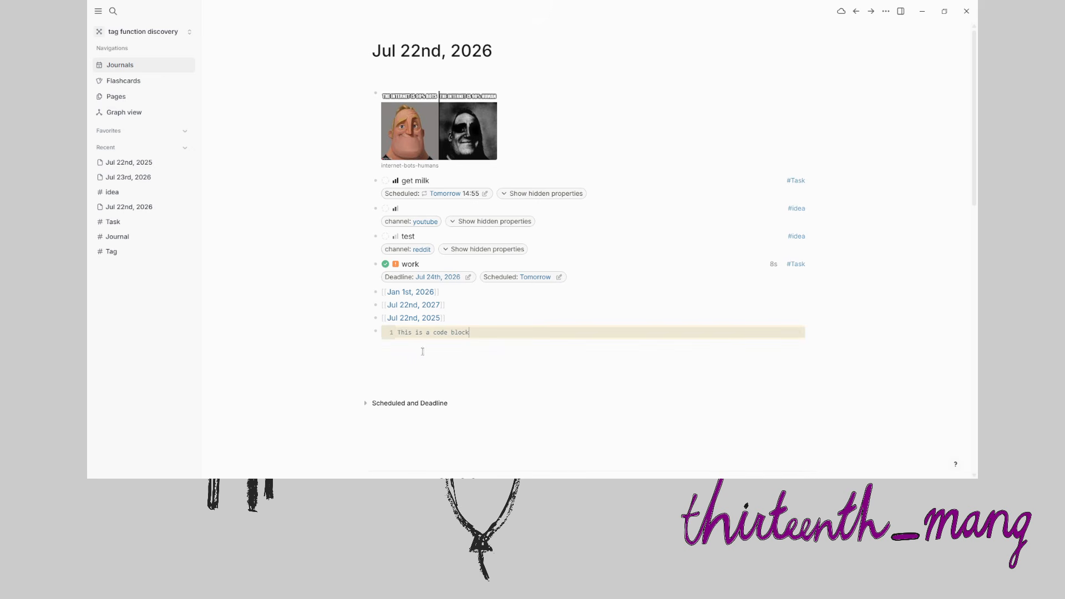
# Add a block with the built-in Quote tag below the code block, reading "Live every day like it's your last"
pyautogui.click(405, 350)
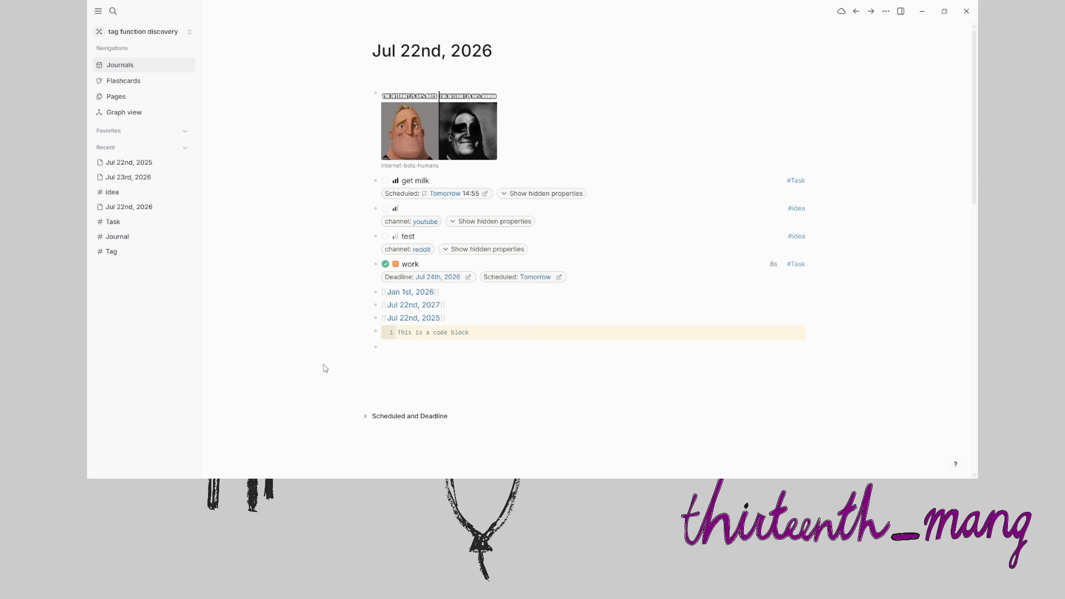
pyautogui.write('#quote')
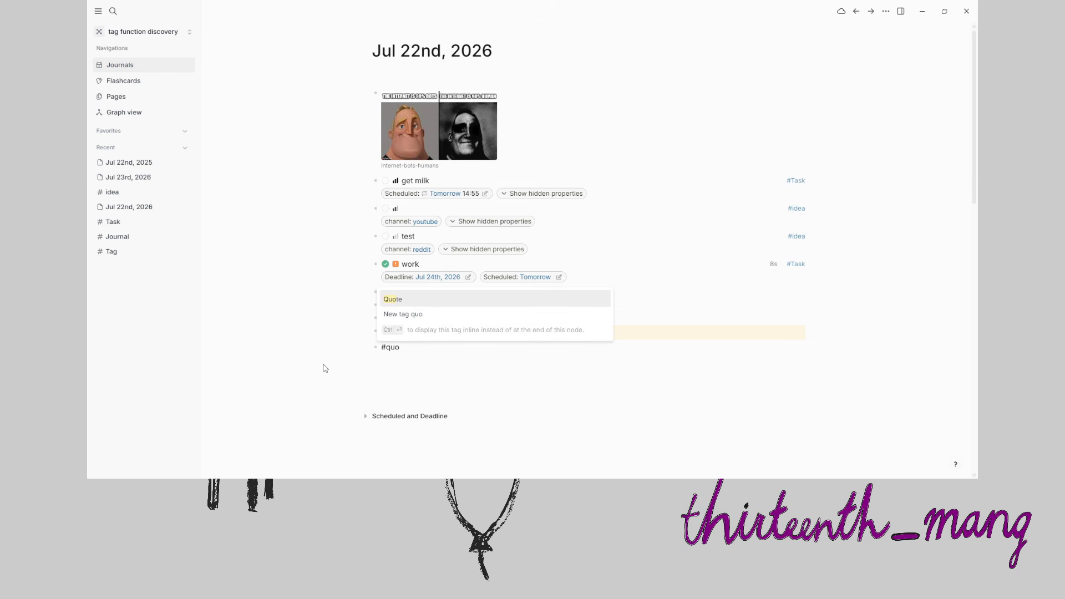
pyautogui.press('Return')
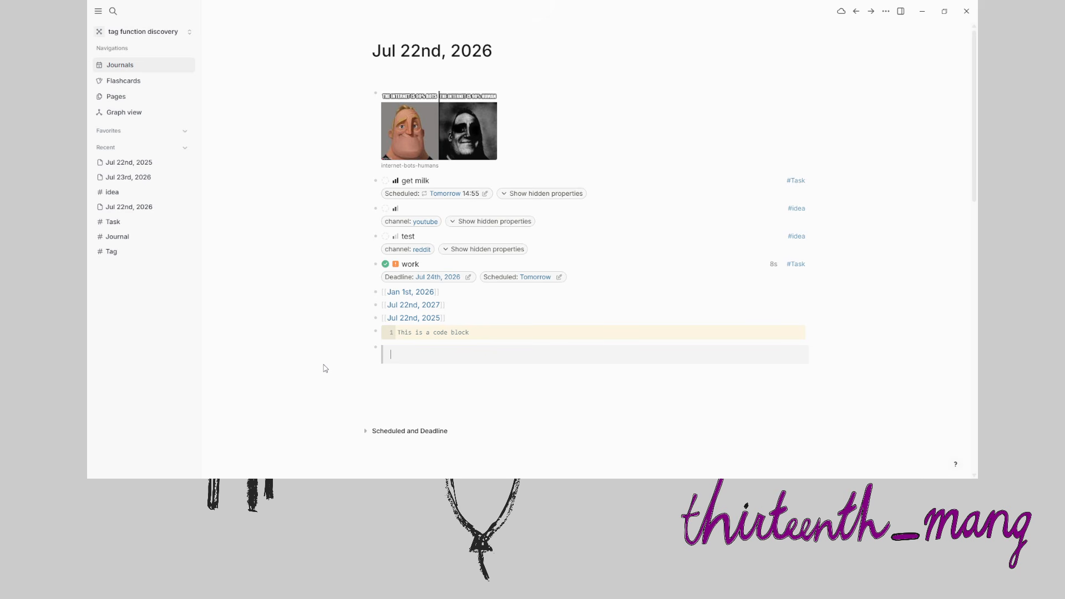
pyautogui.write("Live every day like it's your last")
pyautogui.press('Return')
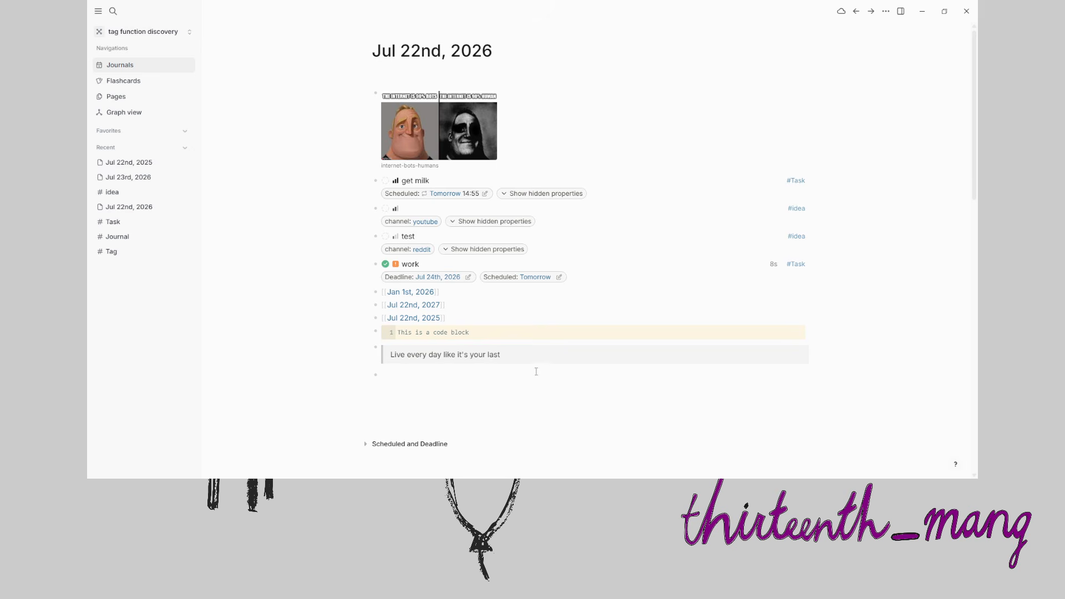
pyautogui.click(518, 353)
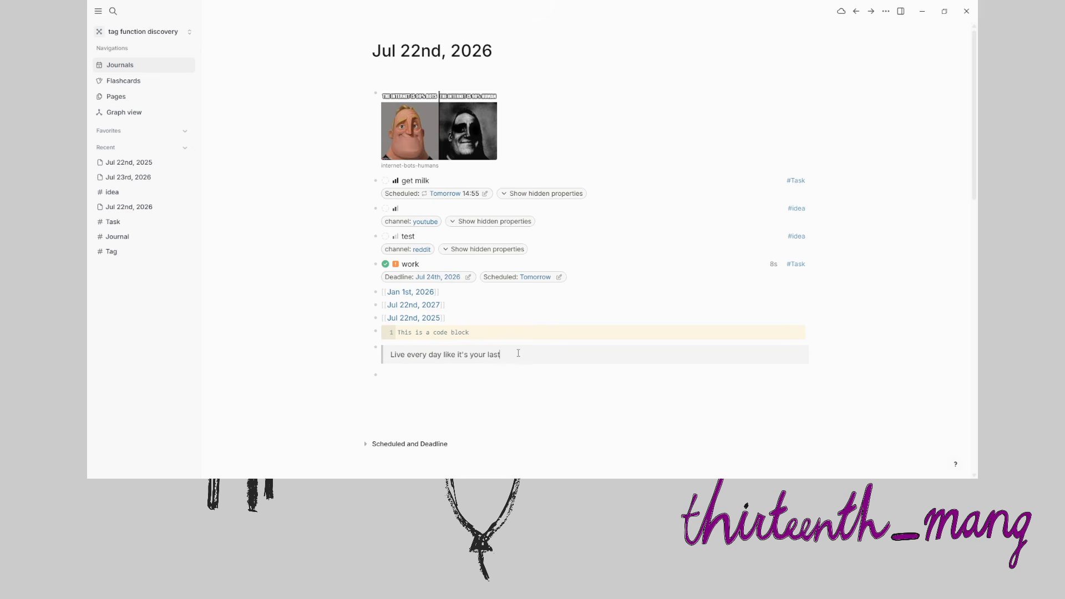
# Apply the built-in Math tag to the block below the quote and enter the formula 1 + 1
pyautogui.click(420, 377)
pyautogui.write('#math')
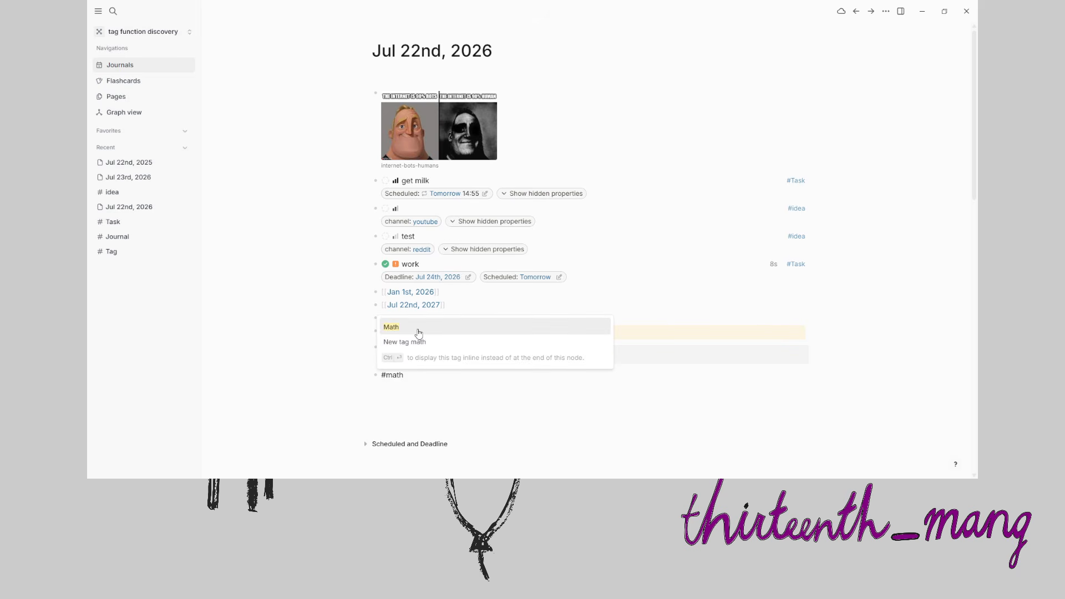
pyautogui.click(419, 333)
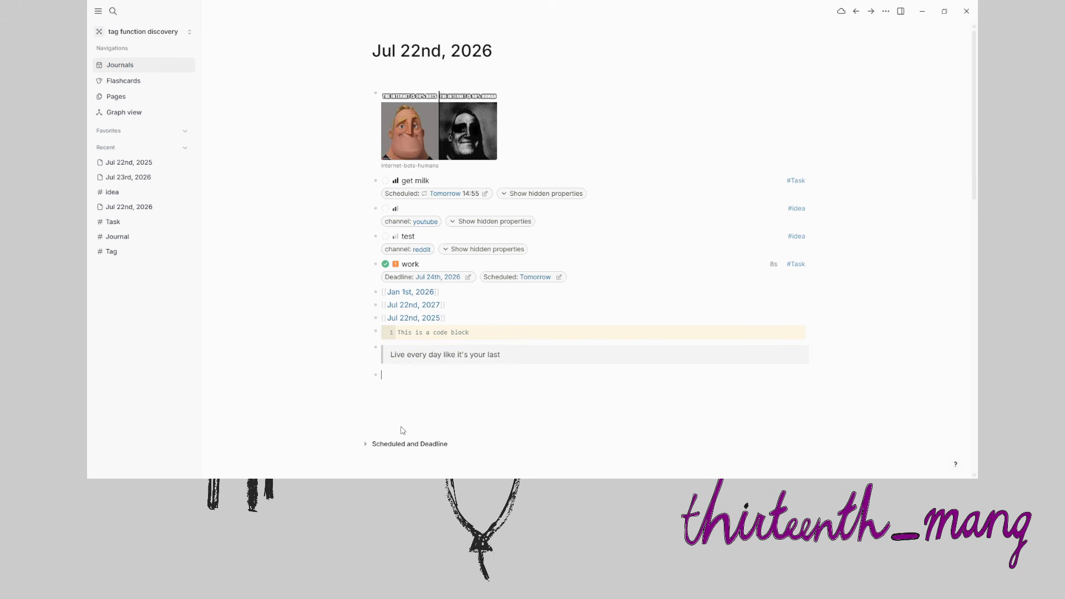
pyautogui.write('1+1')
pyautogui.press('Return')
# Replace the formula in the math block with 2 + 2 = 5 and finish editing it
pyautogui.click(606, 388)
pyautogui.hotkey('ctrl', 'a')
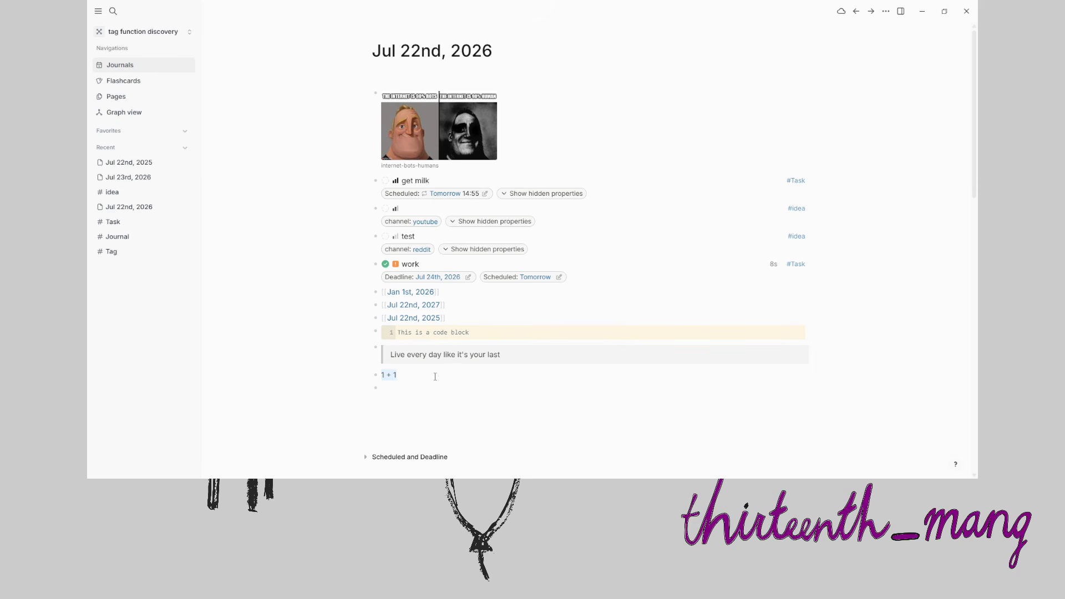
pyautogui.click(516, 373)
pyautogui.write('2')
pyautogui.press('Escape')
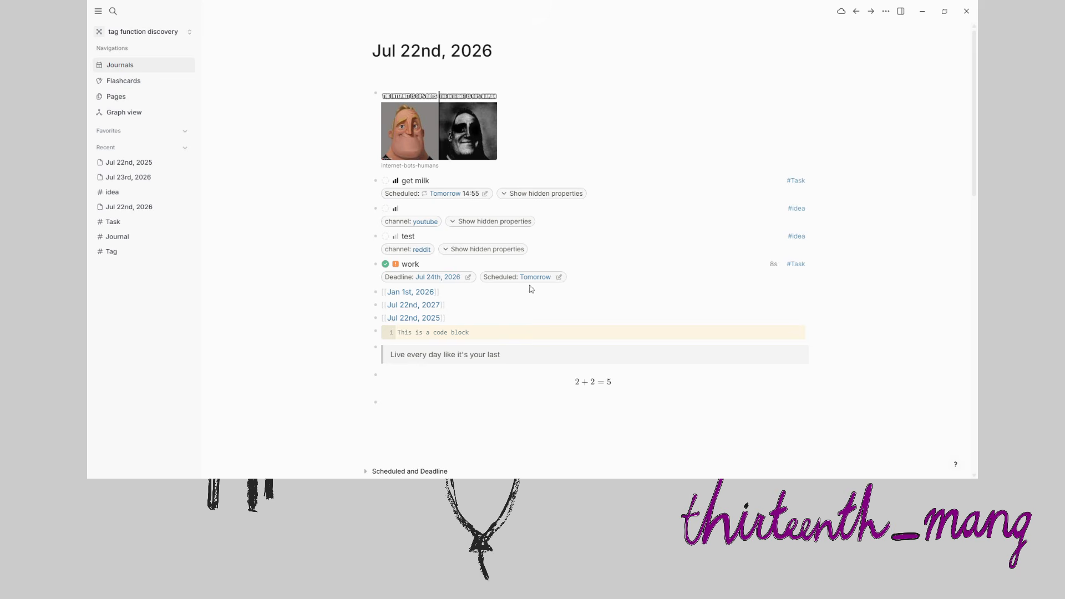
# Write "I just bought some thing" in the block below the formula and tag it with a new expense tag
pyautogui.click(410, 407)
pyautogui.write('I just bought some thing #')
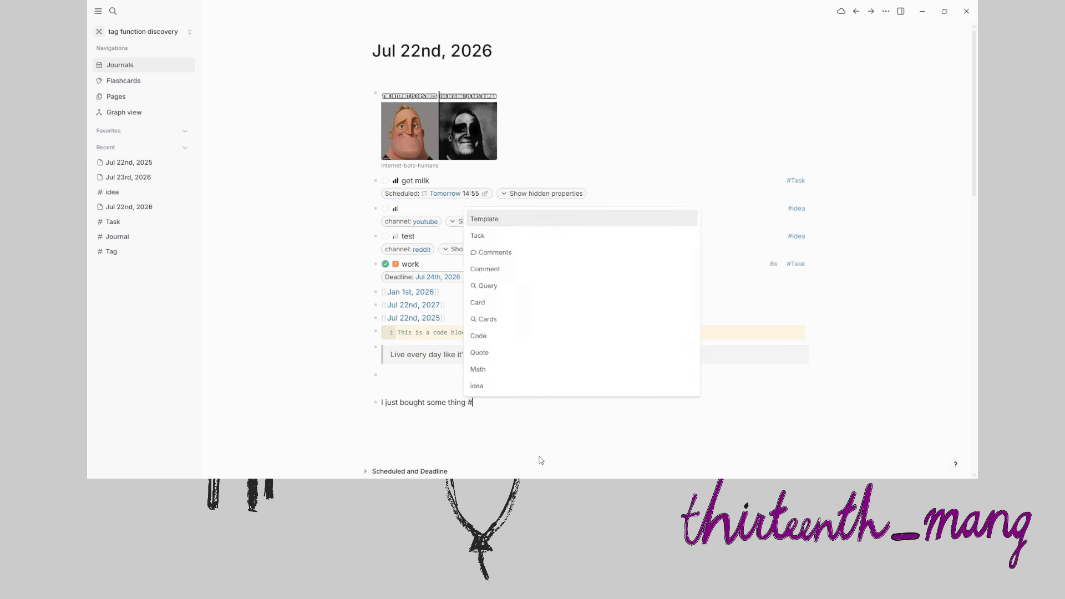
pyautogui.write('expens')
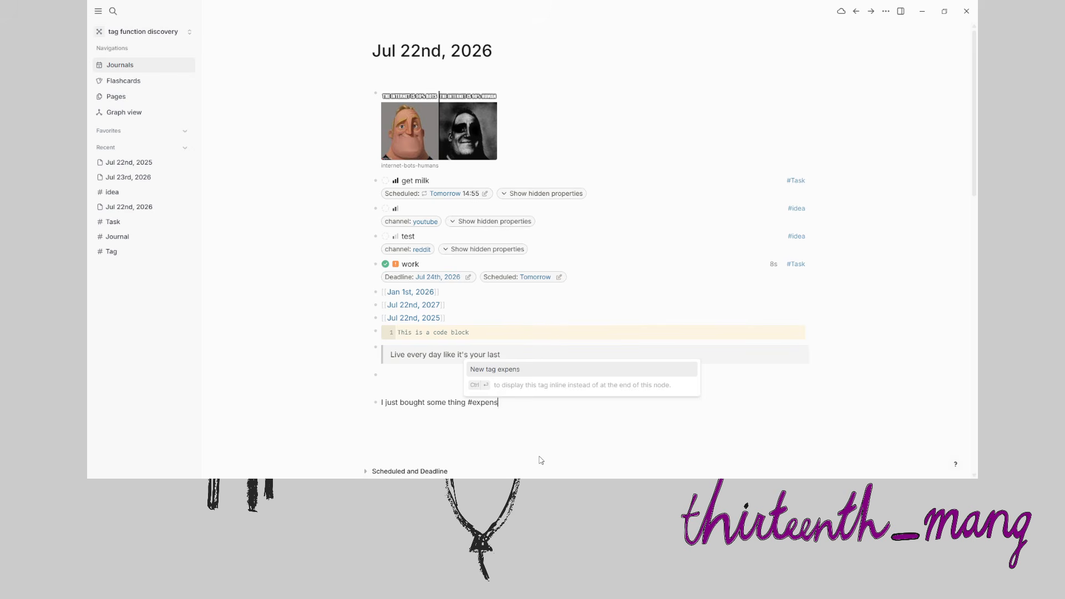
pyautogui.write('e')
pyautogui.press('Return')
# Open the expense tag's page and add a Number property named amount to its tag properties
pyautogui.click(791, 402)
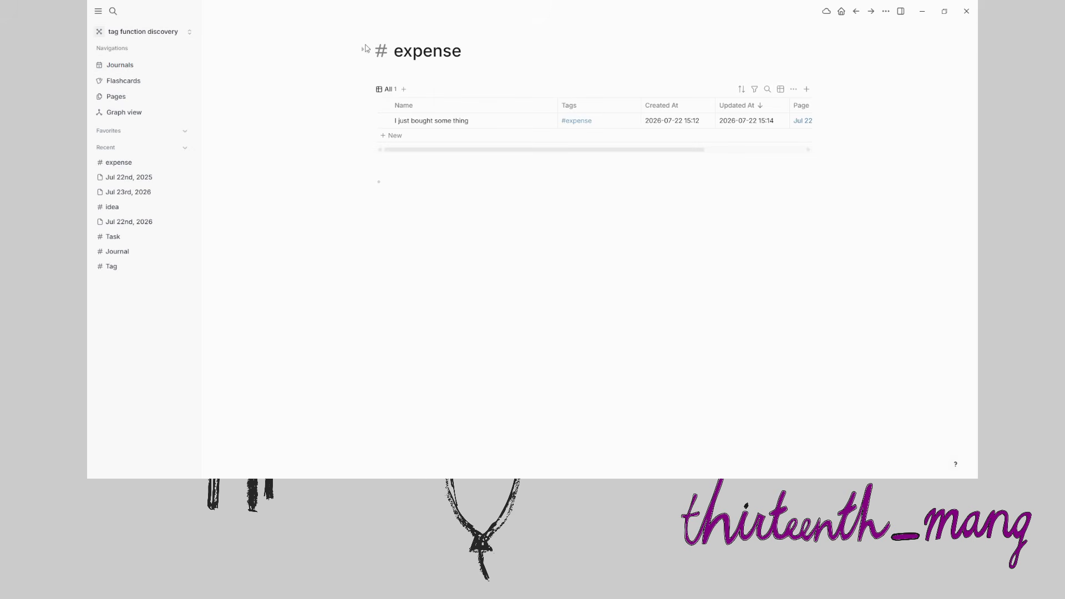
pyautogui.click(362, 50)
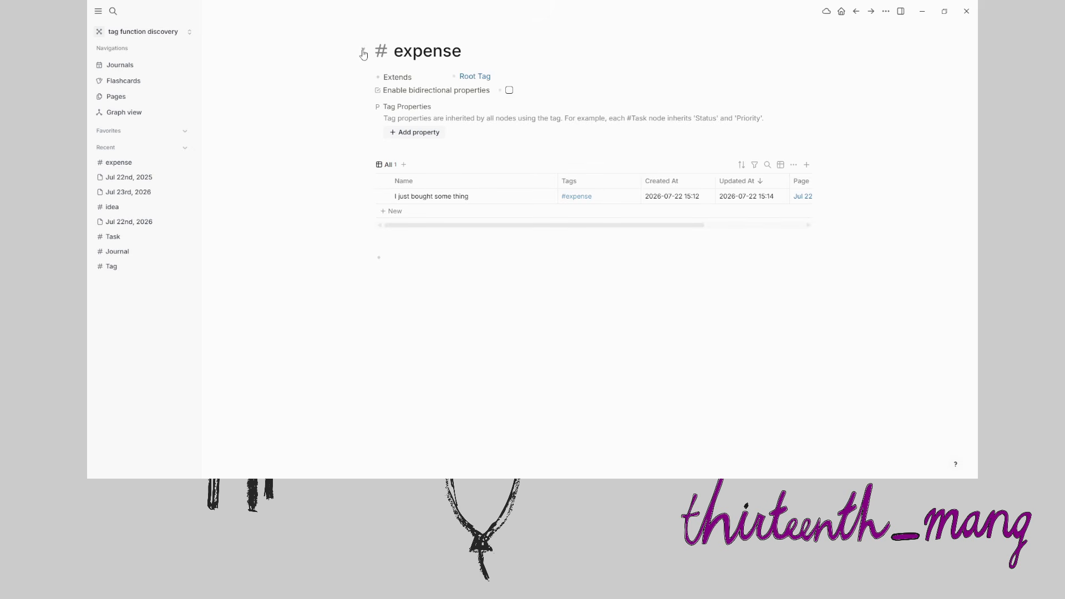
pyautogui.click(407, 134)
pyautogui.write('amount')
pyautogui.press('Return')
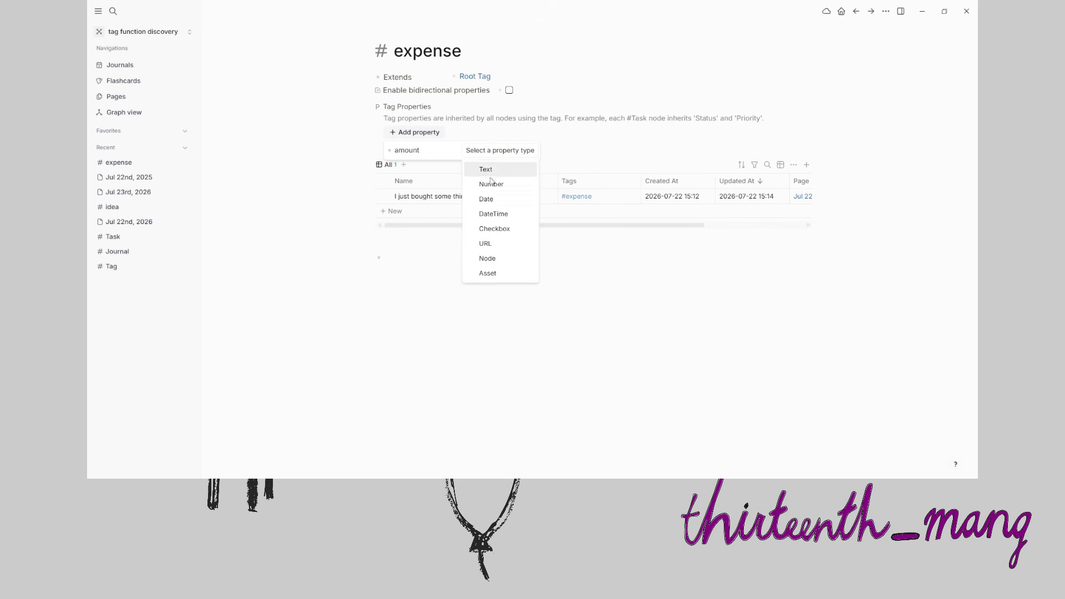
pyautogui.click(491, 184)
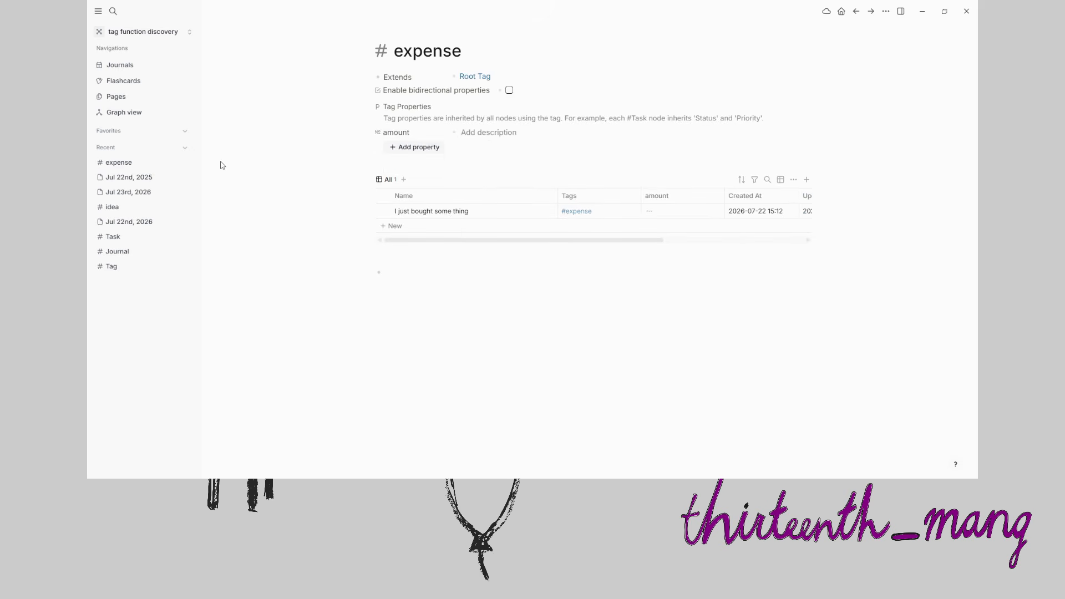
# In the journal, set the amount of the "I just bought some thing" block to 200
pyautogui.click(132, 70)
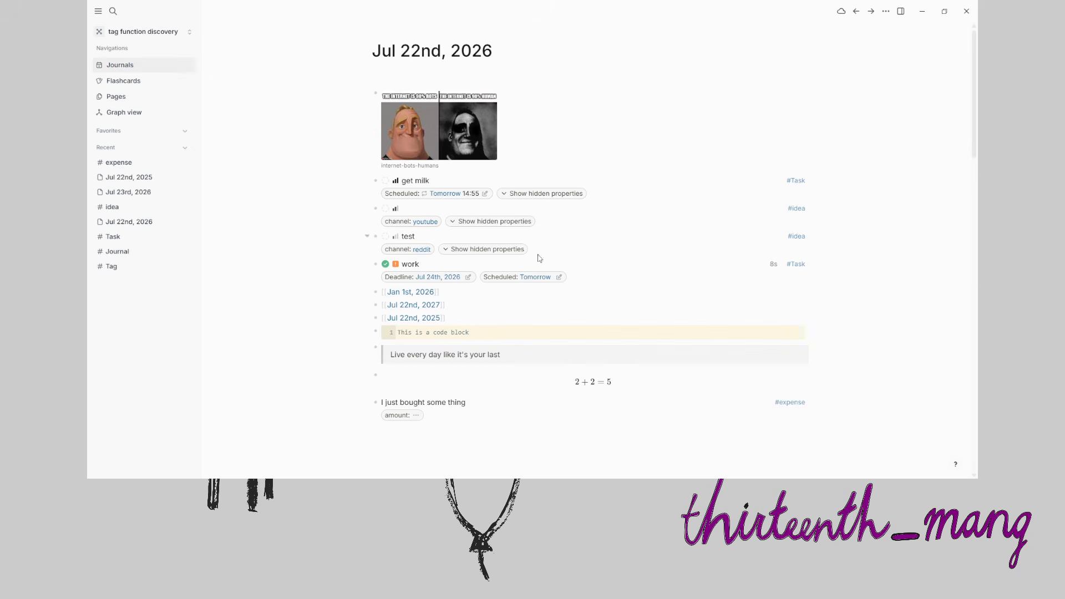
pyautogui.click(416, 417)
pyautogui.write('200')
pyautogui.press('Return')
# Add a new blank entry to the expense tag's table and go back to the journal
pyautogui.click(792, 403)
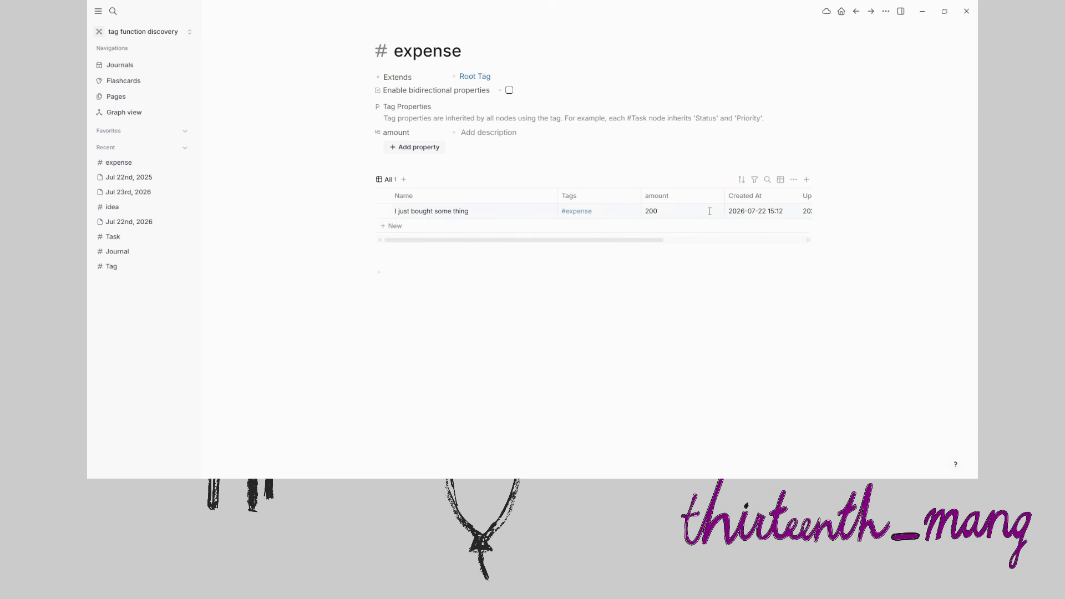
pyautogui.click(394, 226)
pyautogui.click(966, 30)
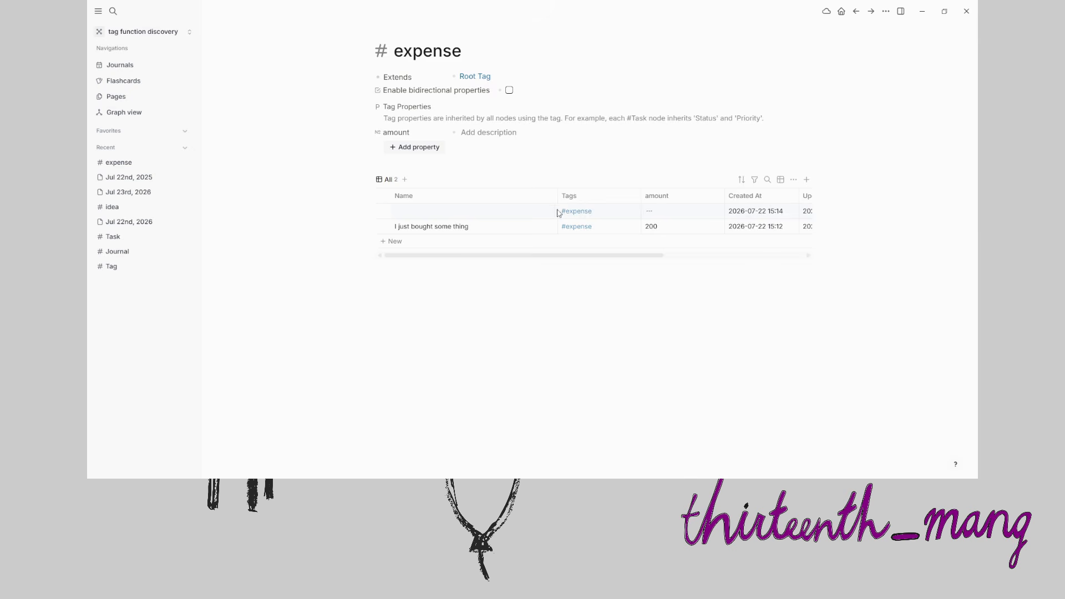
pyautogui.click(117, 67)
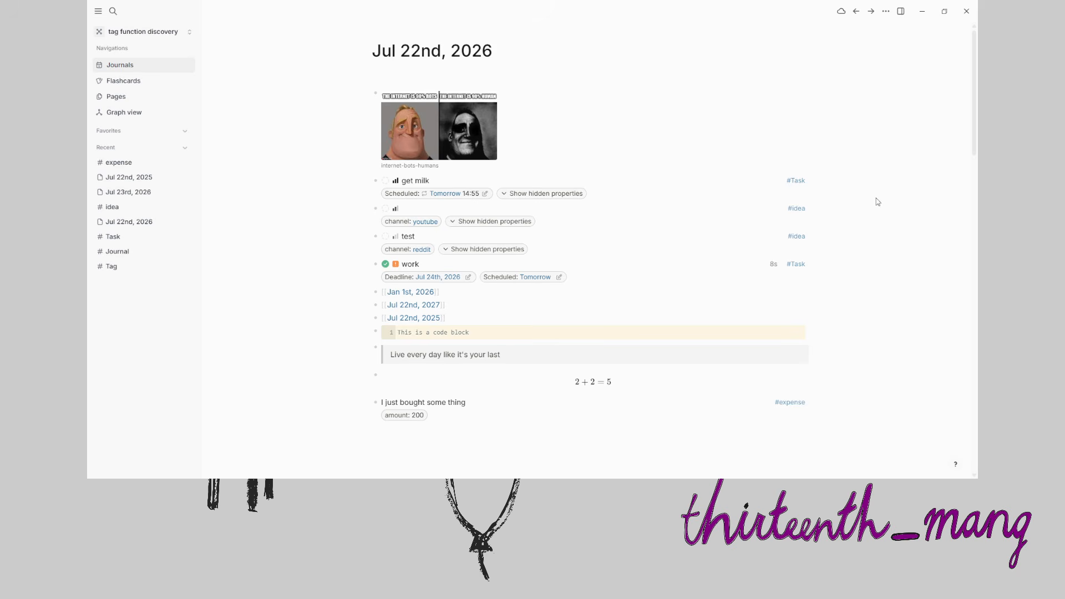
# Open the blank entry in the expense tag's table and delete its block
pyautogui.click(793, 404)
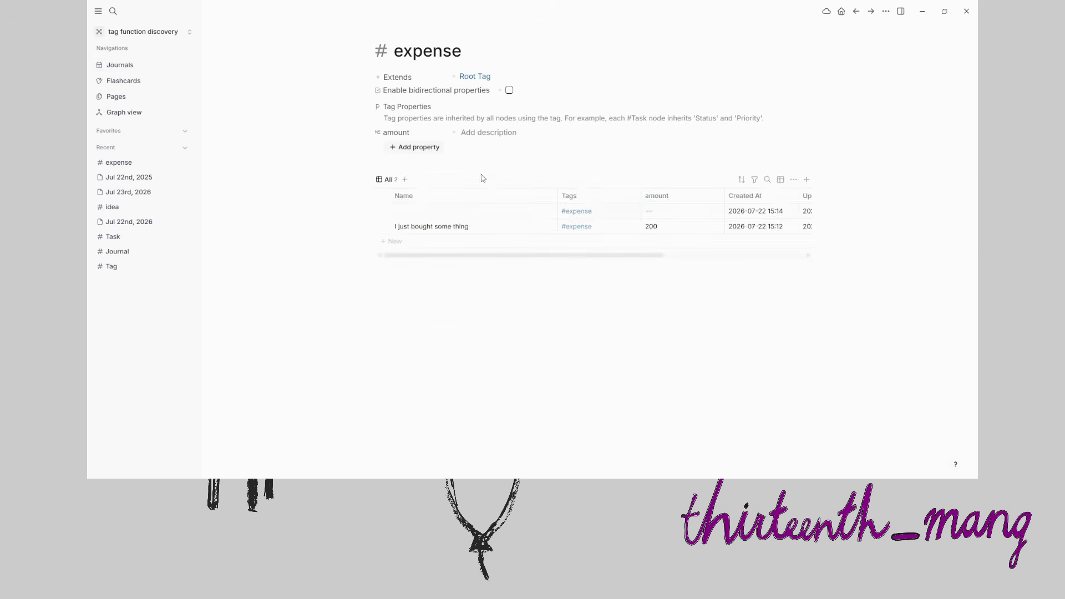
pyautogui.click(541, 214)
pyautogui.rightClick(370, 87)
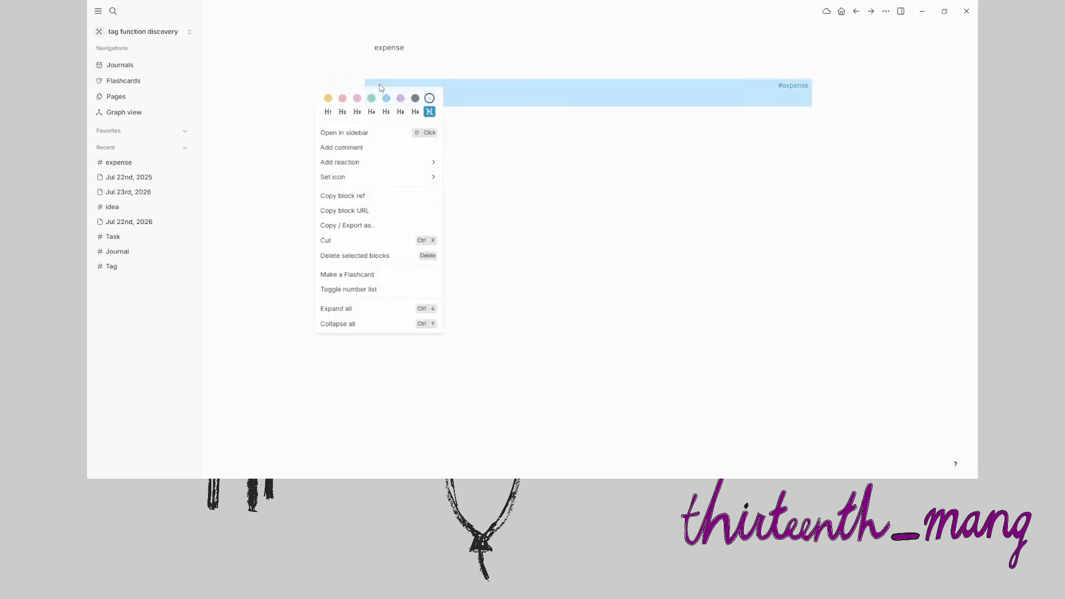
pyautogui.click(349, 258)
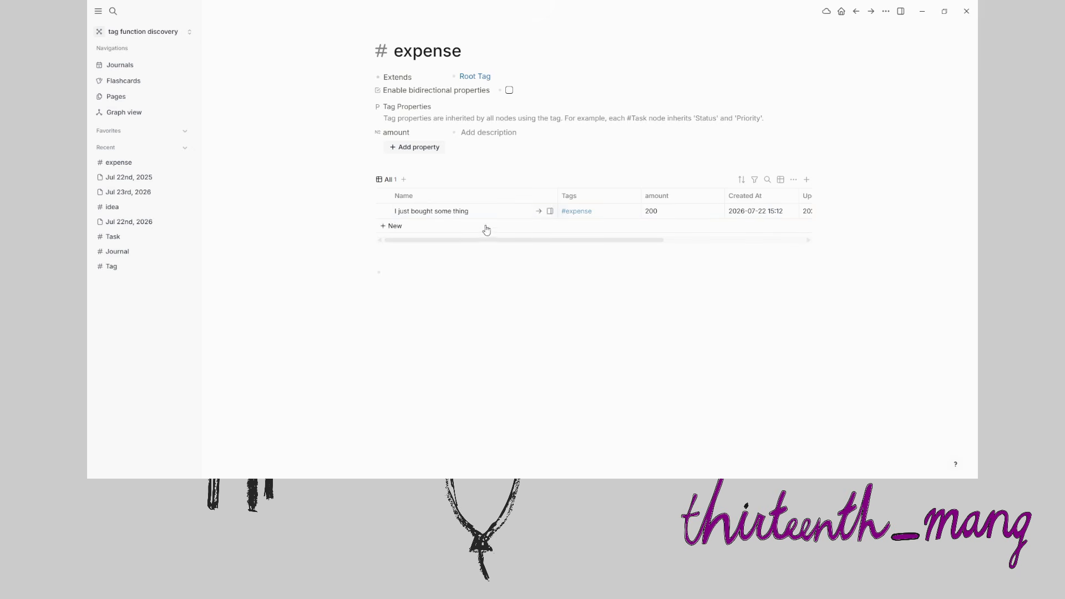
# Examine the remaining columns of the expense table, including the option for a new property
pyautogui.moveTo(481, 241); pyautogui.dragTo(698, 237)
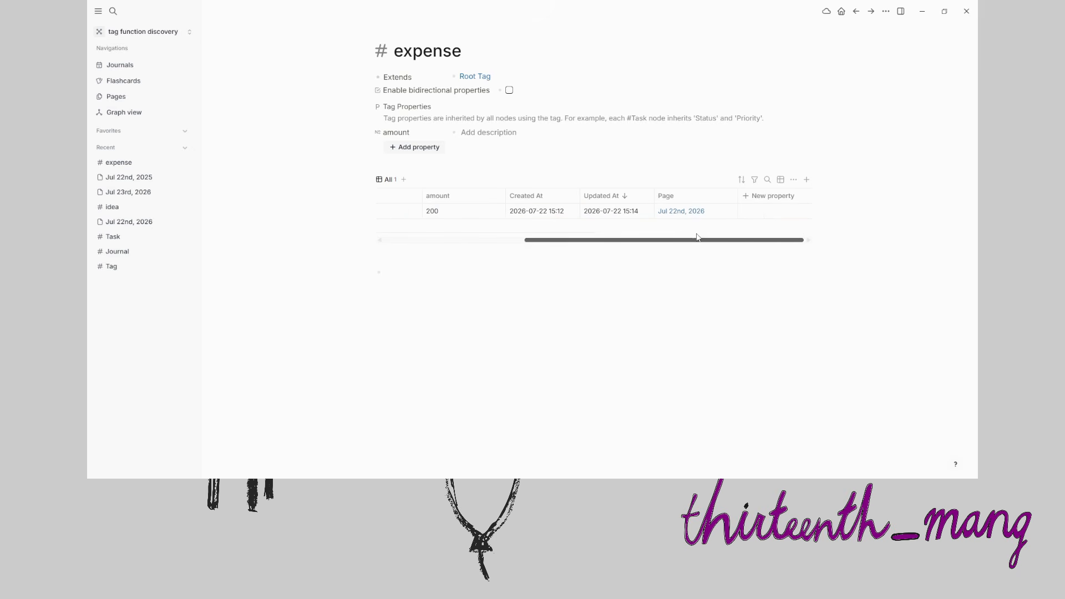
pyautogui.click(774, 197)
pyautogui.click(738, 212)
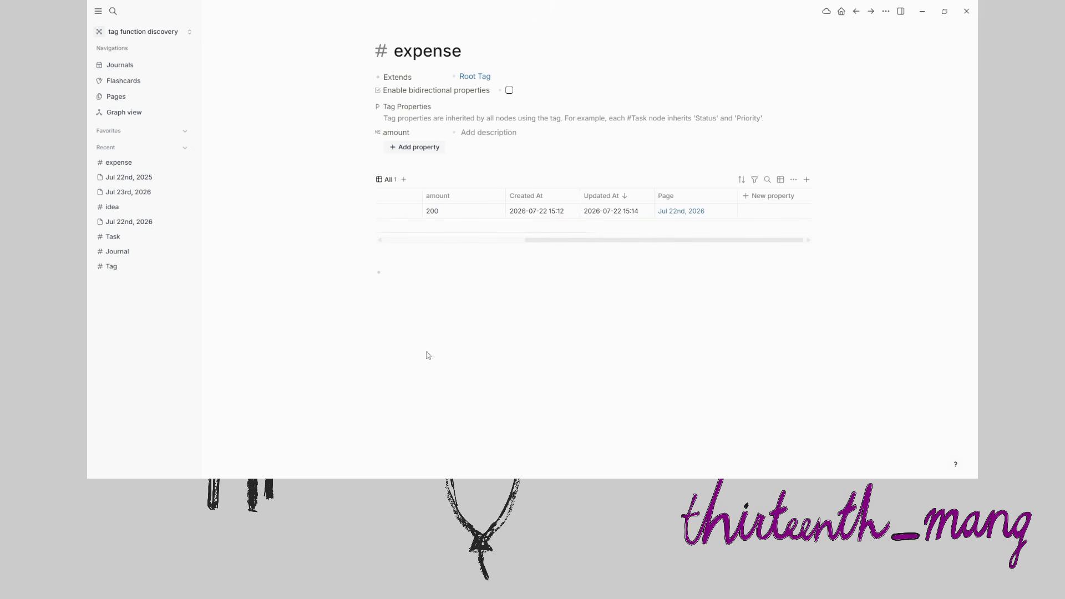
pyautogui.moveTo(570, 241); pyautogui.dragTo(428, 246)
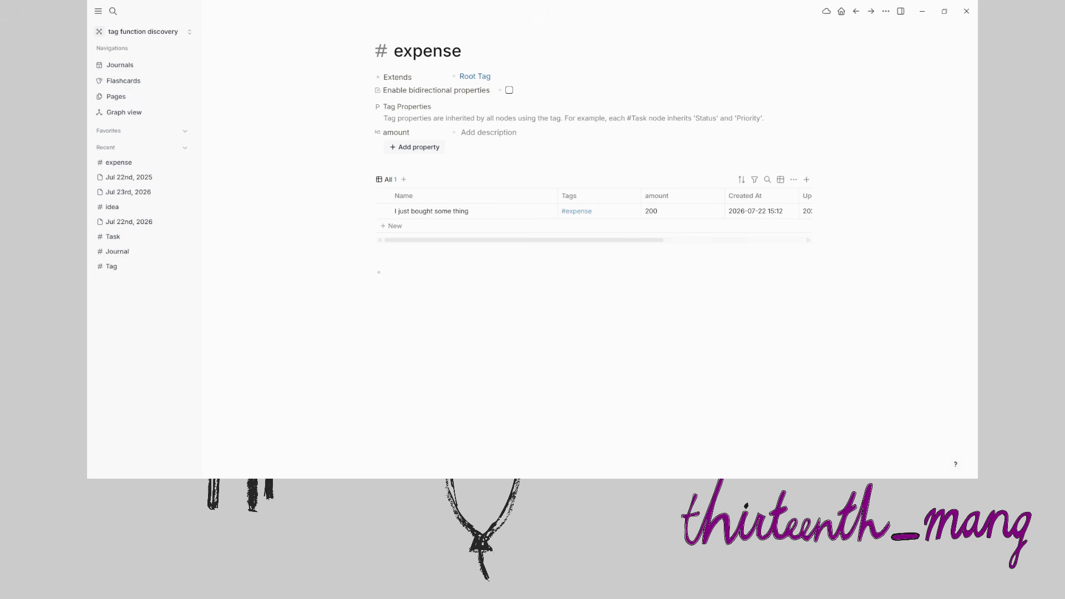
# Return to the journal and write "I just got myself a new bike" in the empty last block, tagged with a new bike tag
pyautogui.hotkey('alt', 'Left')
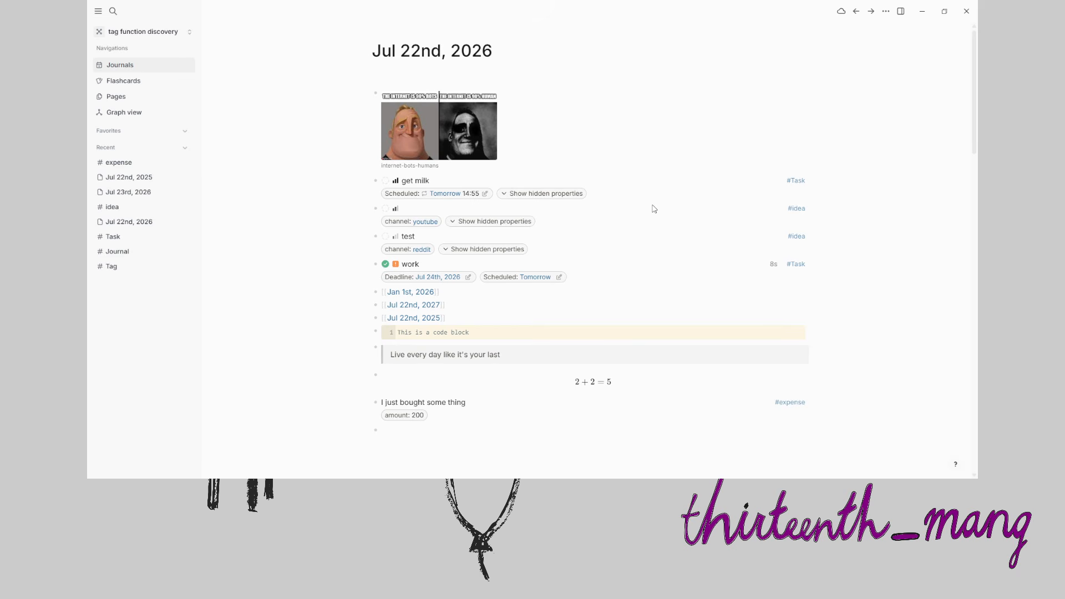
pyautogui.click(418, 430)
pyautogui.click(577, 128)
pyautogui.click(370, 134)
pyautogui.write('I just got myself a new bike #bike')
pyautogui.press('Return')
# Open the bike tag's page and add a Text property named serial to its tag properties
pyautogui.click(799, 430)
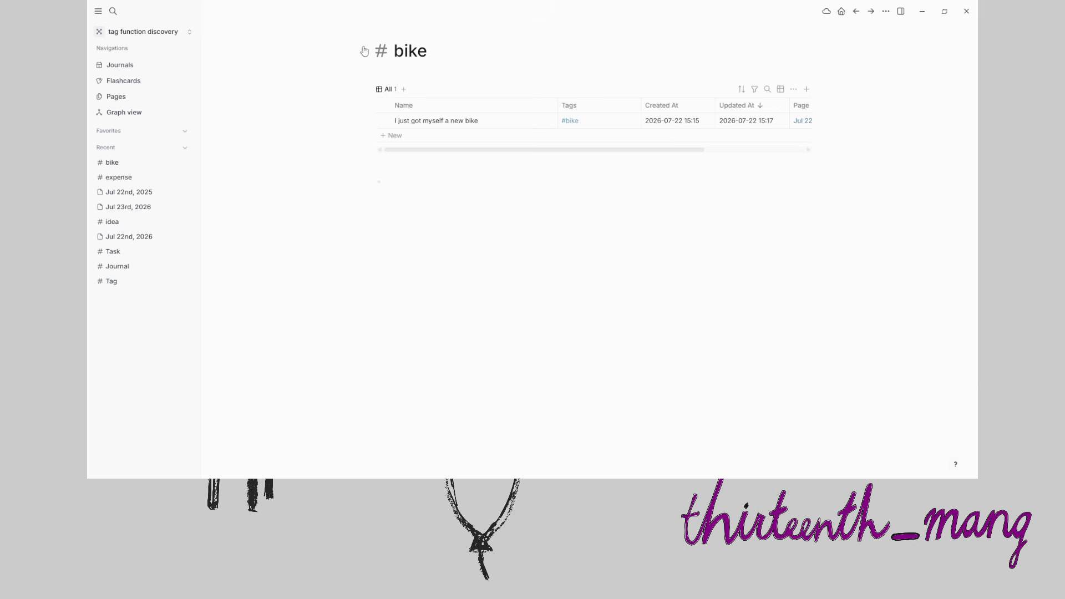
pyautogui.click(427, 133)
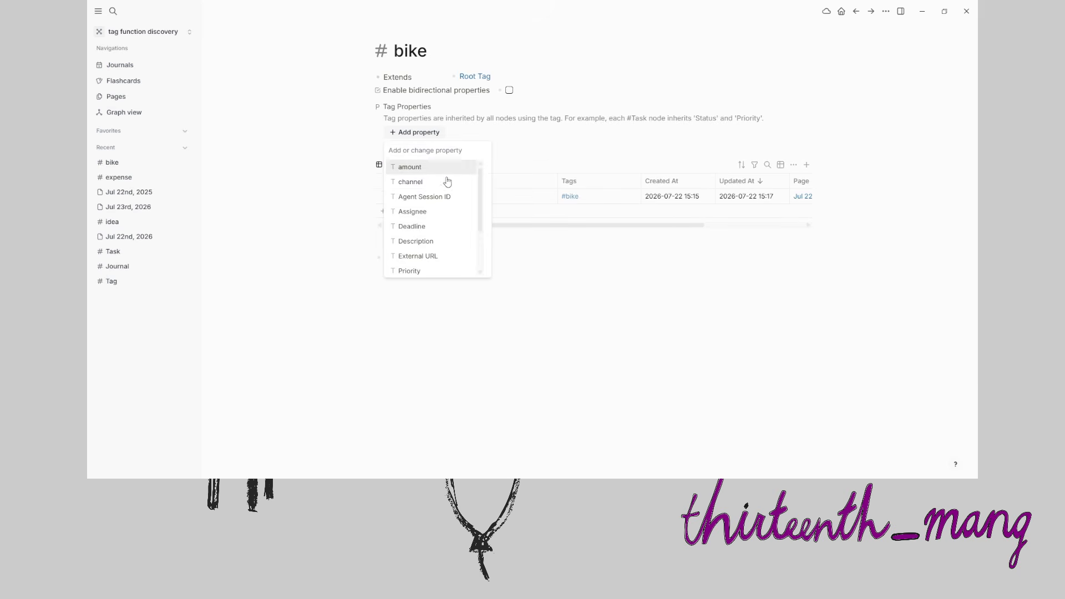
pyautogui.write('serial')
pyautogui.press('Return')
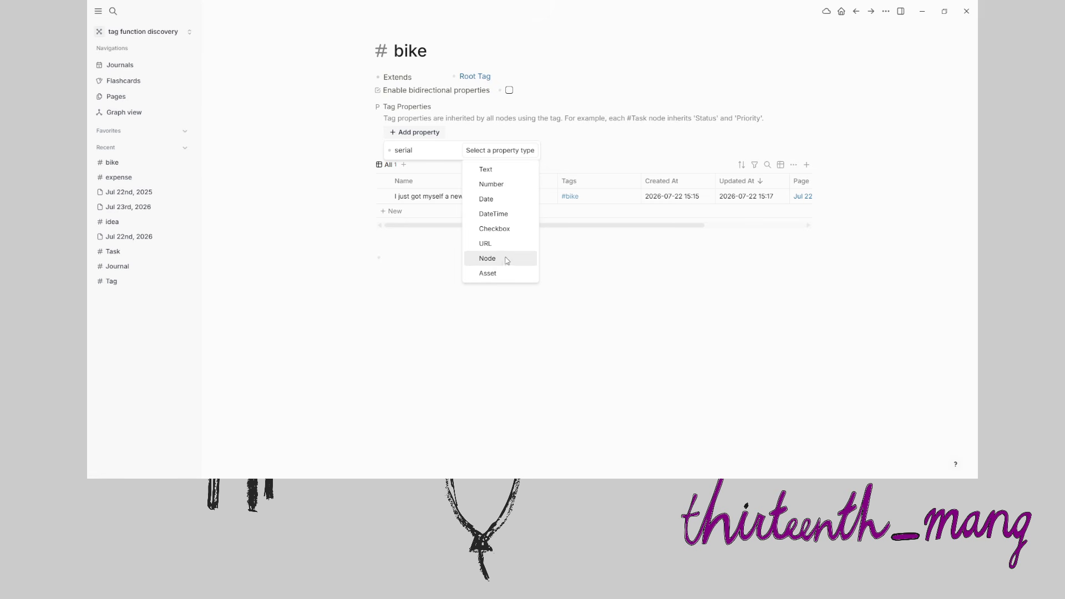
pyautogui.press('Escape')
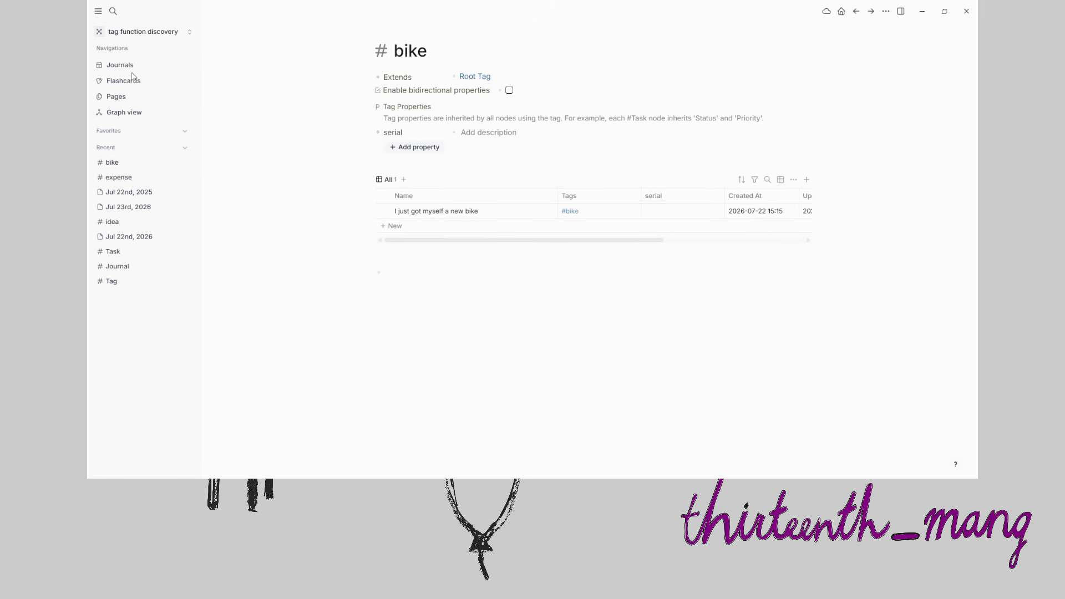
# In the journal, set the serial of the new bike block to GS7219GPA1
pyautogui.click(139, 67)
pyautogui.scroll(-3, 447, 327)
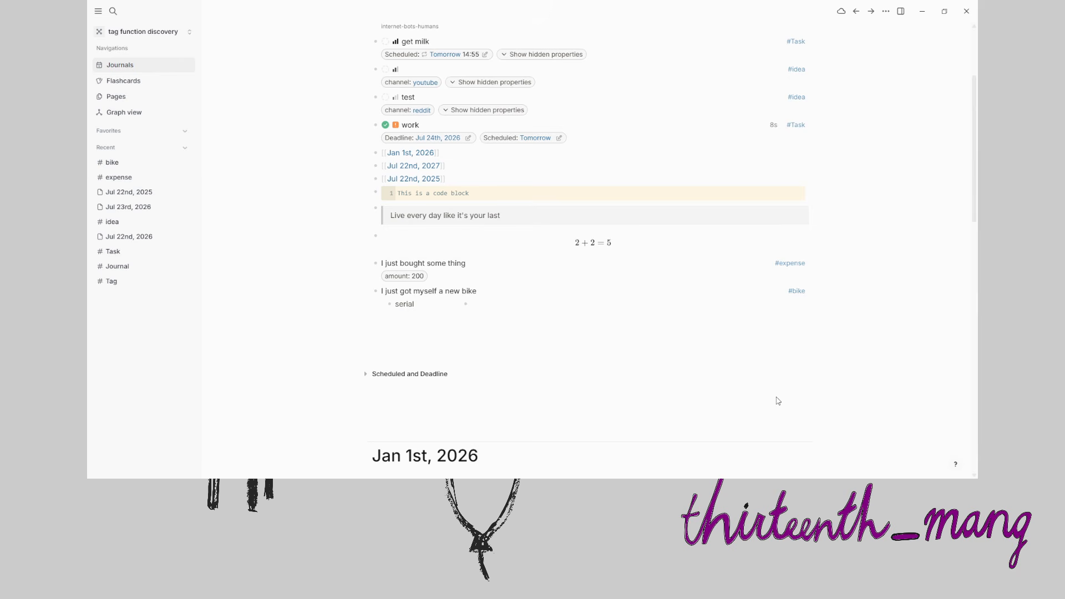
pyautogui.write('GS7219GPA1')
pyautogui.press('Escape')
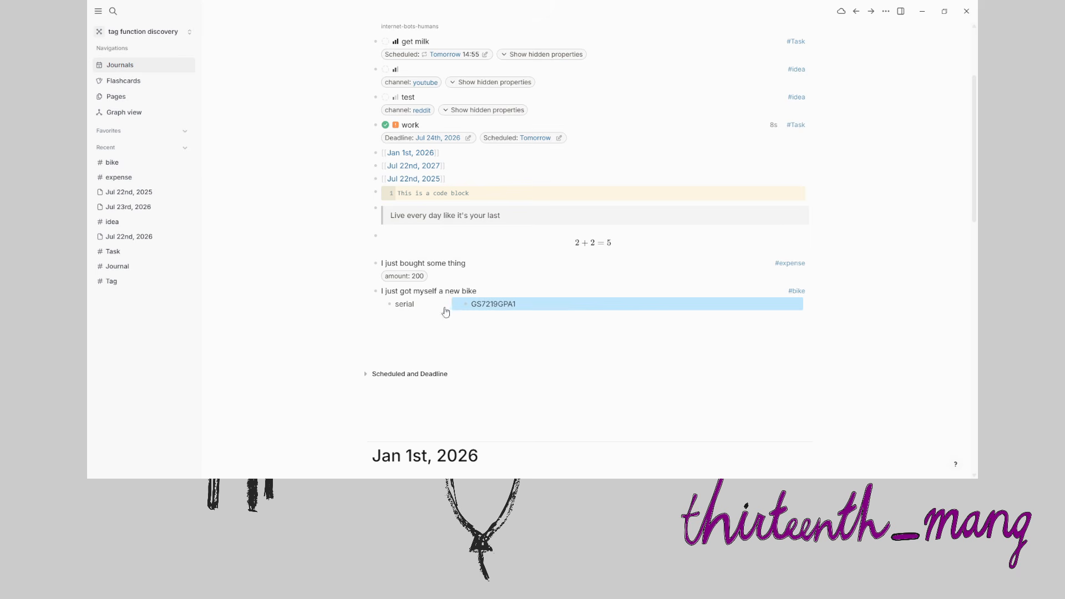
pyautogui.press('Escape')
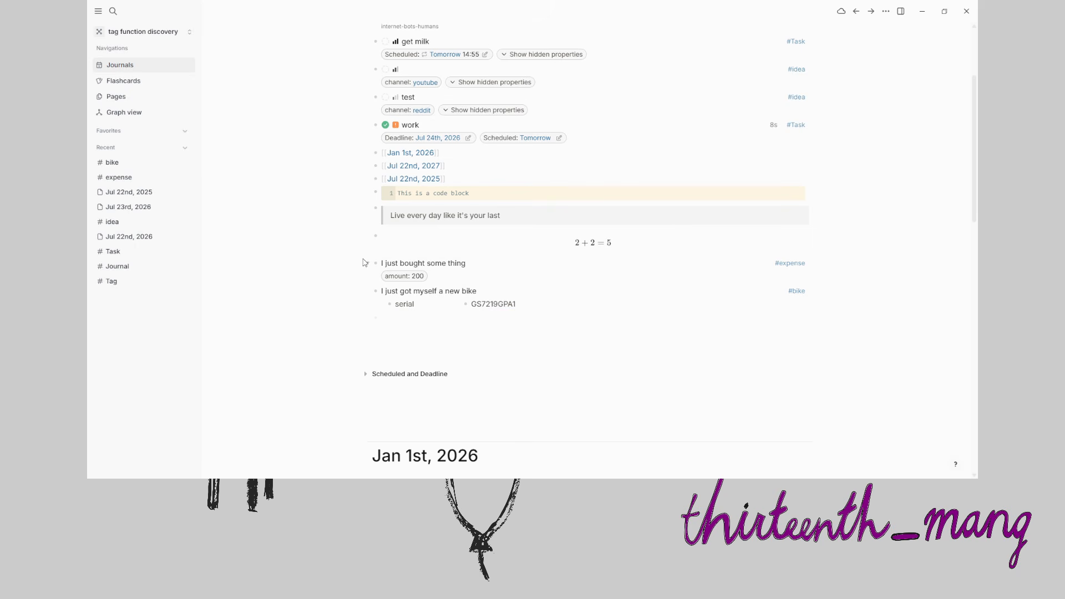
# Write "Going to note down my car" in the block below the bike and tag it with a new car tag
pyautogui.click(420, 320)
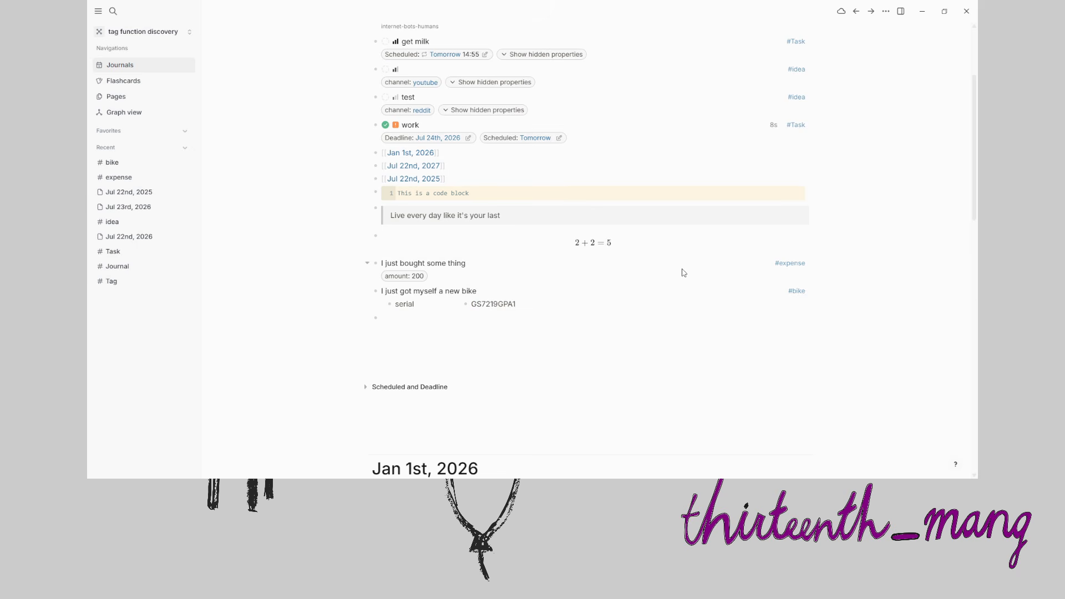
pyautogui.write('Going to note down my car #car')
pyautogui.press('Return')
pyautogui.click(786, 319)
pyautogui.write('#car')
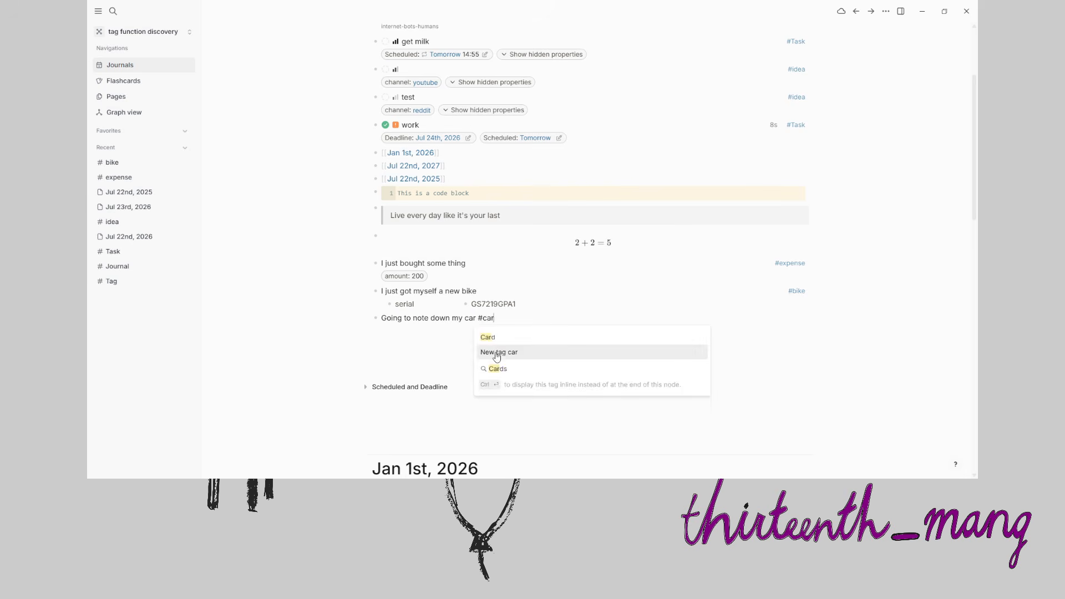
pyautogui.click(497, 353)
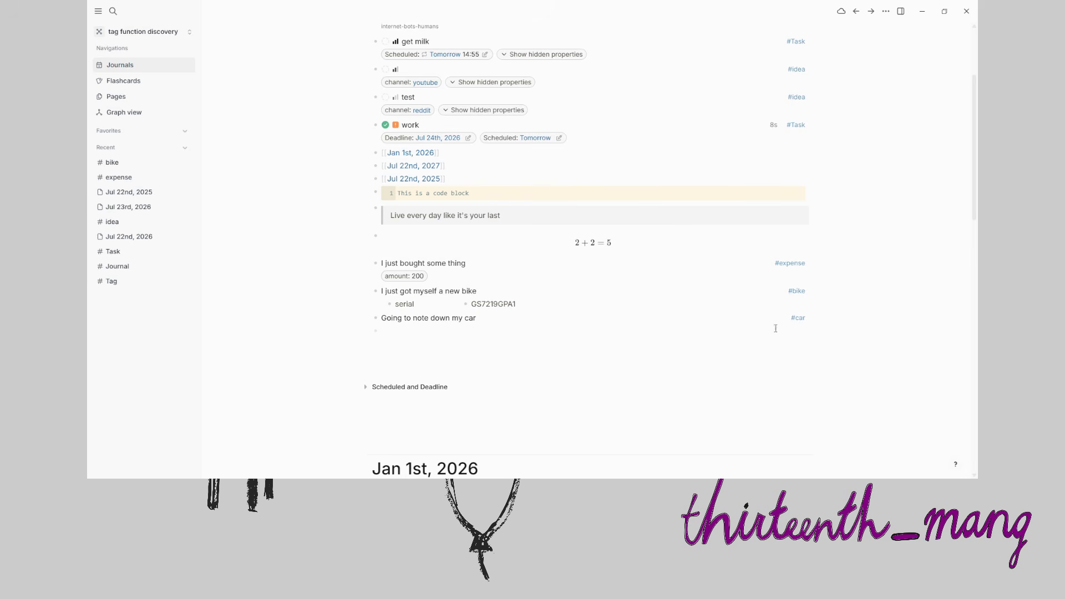
# Open the car tag's page and add a Text property named VIN to its tag properties
pyautogui.click(799, 320)
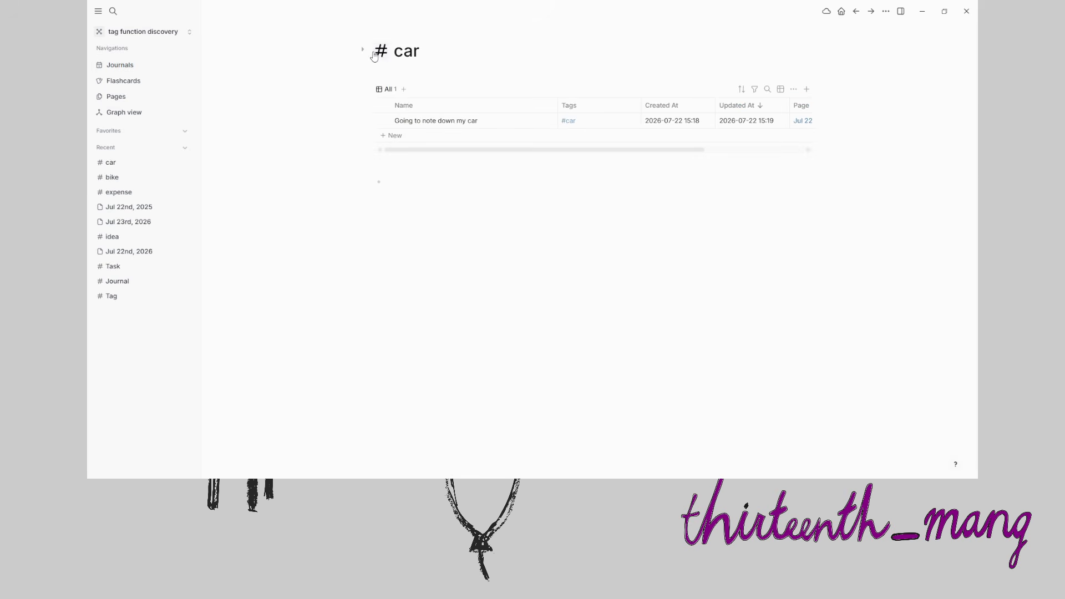
pyautogui.click(363, 53)
pyautogui.click(414, 132)
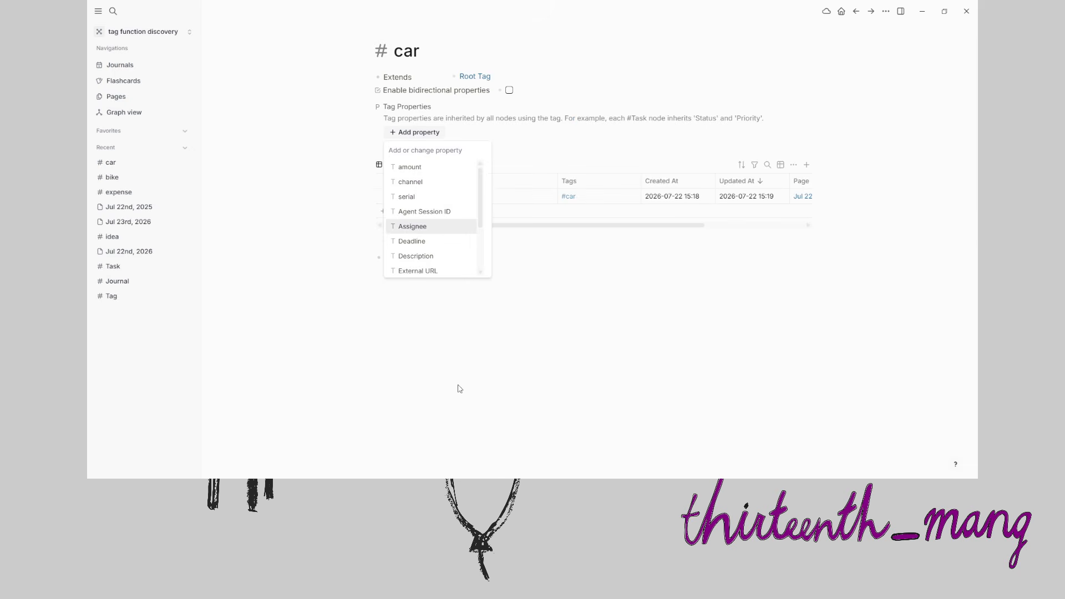
pyautogui.write('VIN')
pyautogui.click(415, 172)
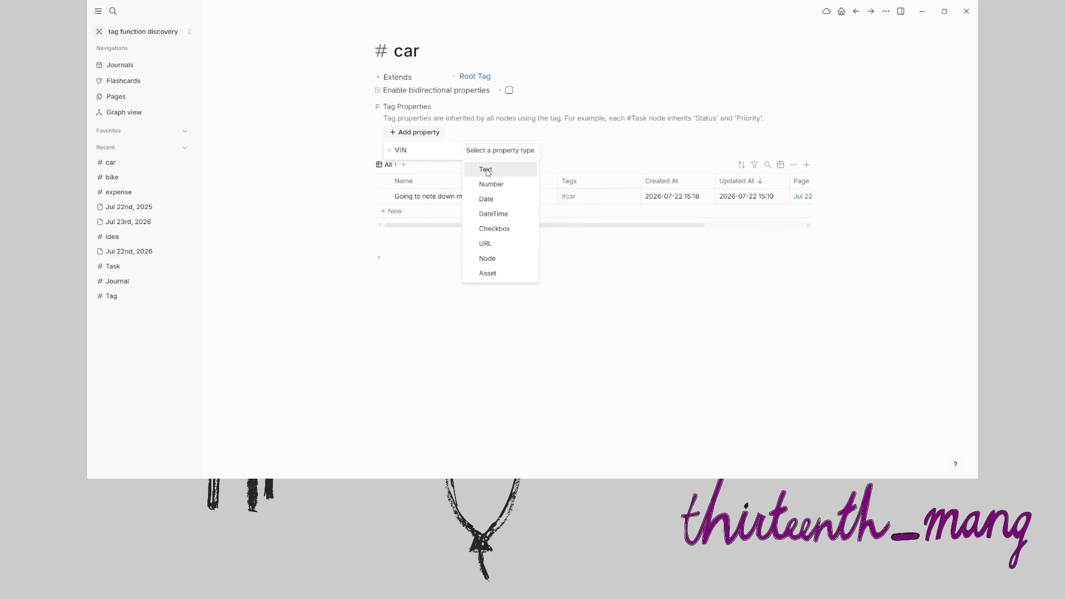
pyautogui.click(486, 169)
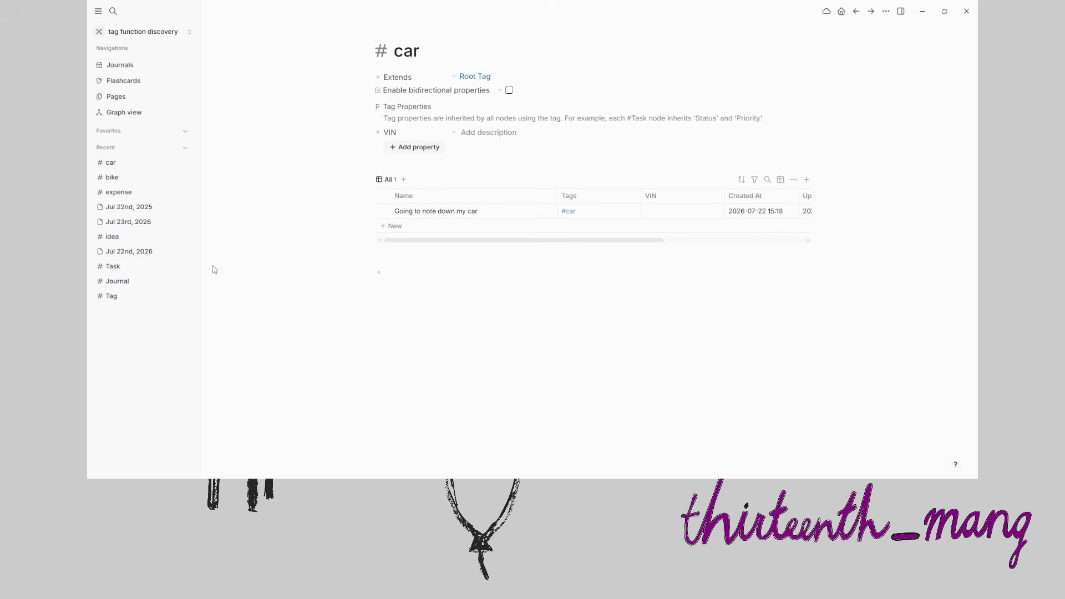
# In the journal, fill in the VIN of the "Going to note down my car" block
pyautogui.click(128, 65)
pyautogui.click(499, 335)
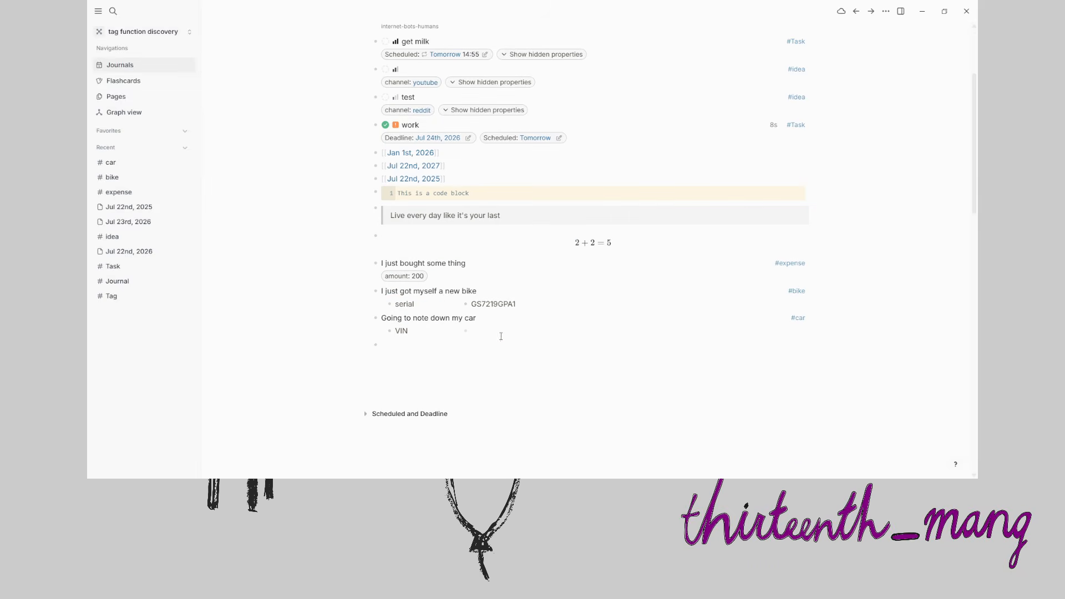
pyautogui.write('asdlfkjh18971861')
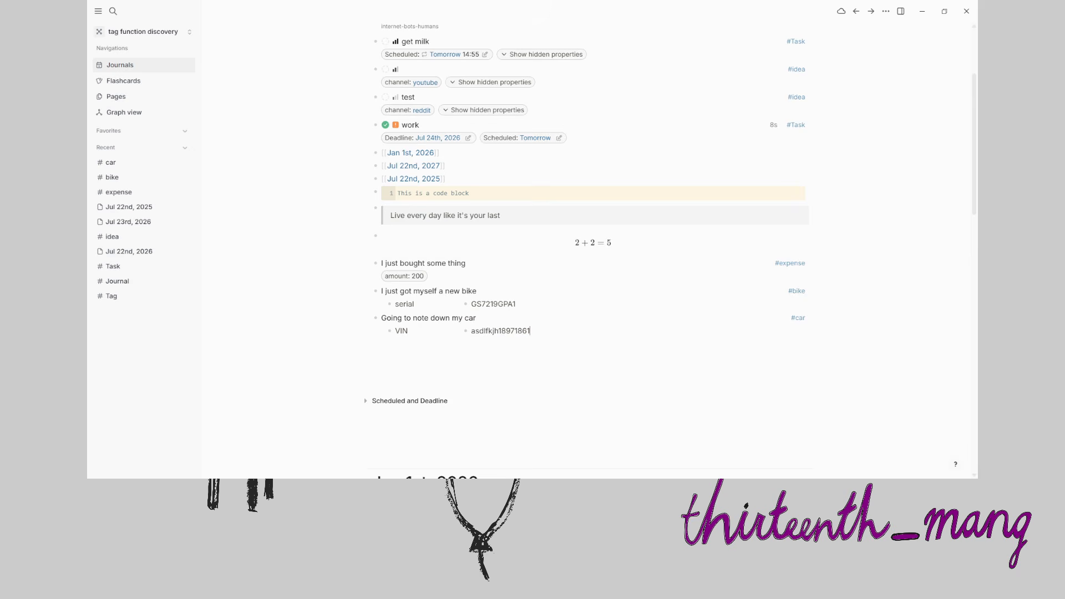
pyautogui.press('Escape')
pyautogui.click(264, 172)
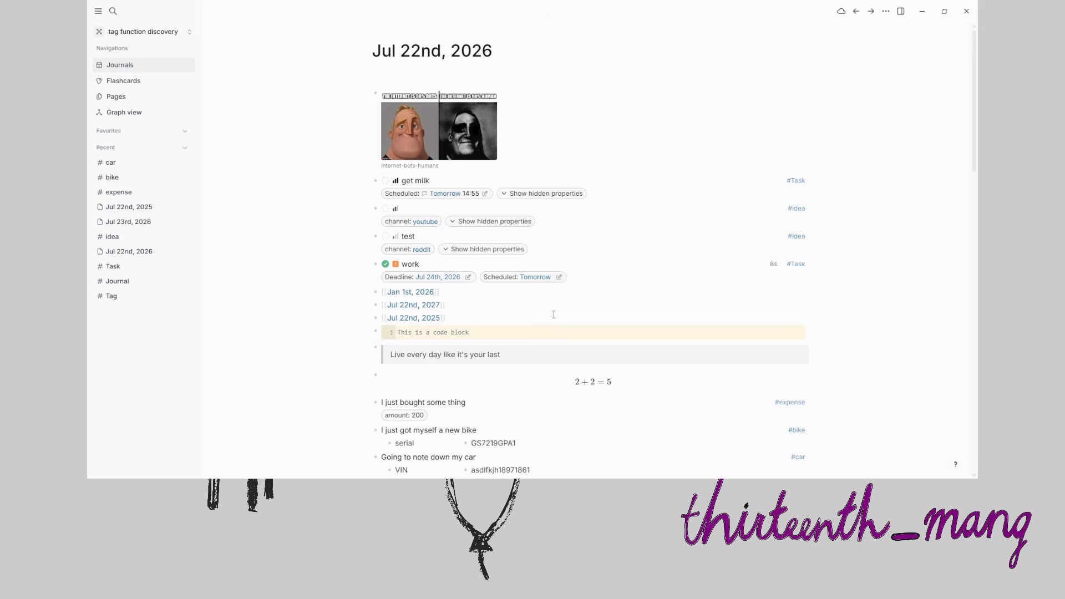
# Review the finished journal page, close its window and switch to the Markdown version of Logseq
pyautogui.scroll(-3, 611, 233)
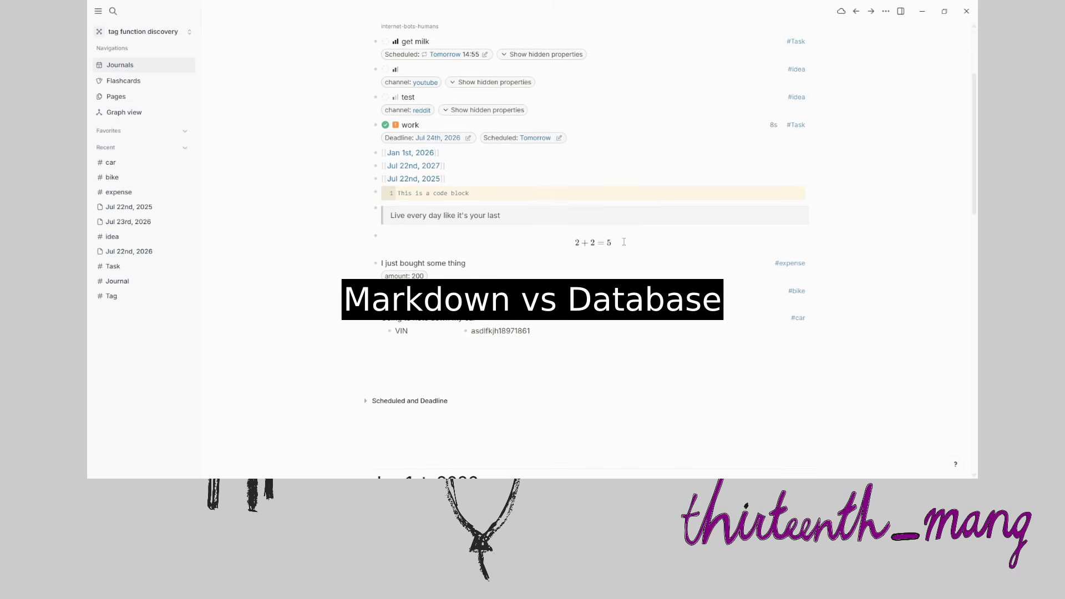
pyautogui.scroll(3, 637, 205)
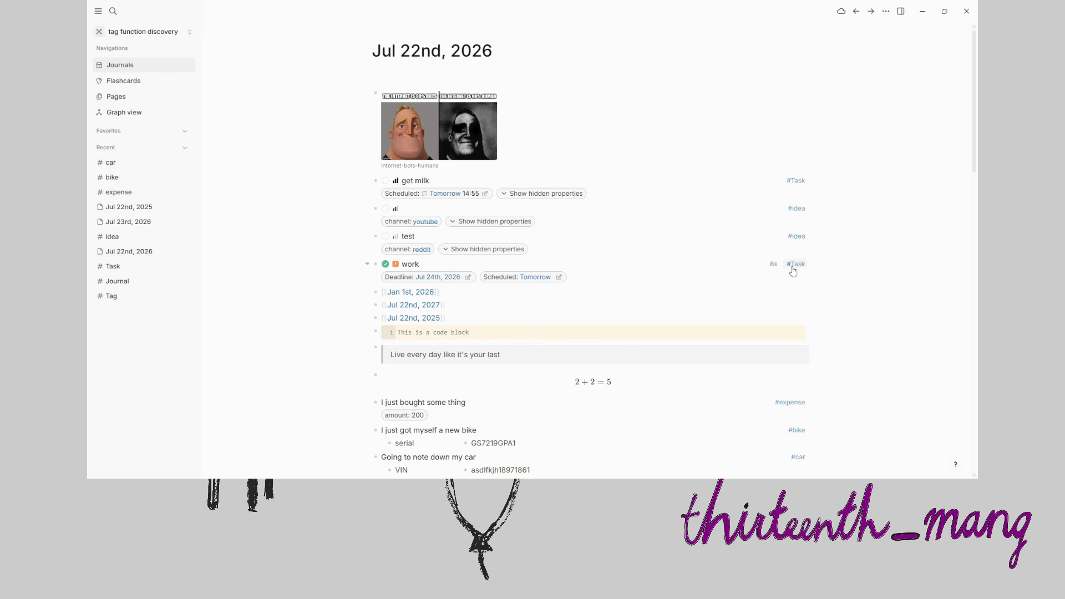
pyautogui.click(966, 12)
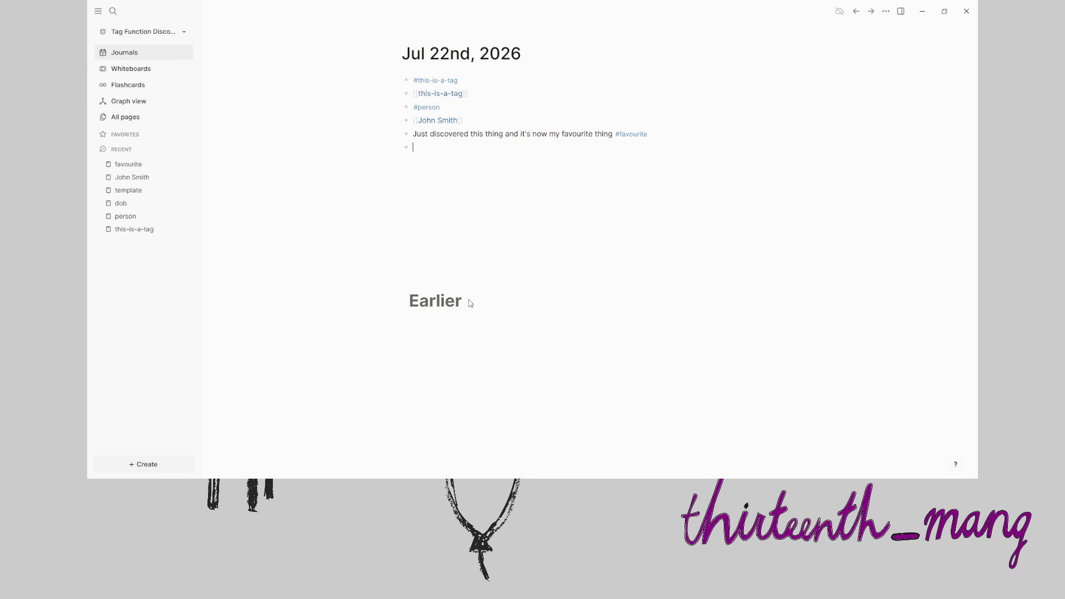
# Add a "shopping" block to the journal with a nested TODO for milk and an empty TODO line beneath it
pyautogui.write('shopping')
pyautogui.write('TODO milk')
pyautogui.press('Return')
pyautogui.write('TODSO')
pyautogui.press('BackSpace')
pyautogui.press('Return')
pyautogui.press('Return')
# Add a "work" block with nested TODOs "presentation", "website feature planning" and "get coffee for the rest of the team"
pyautogui.write('work')
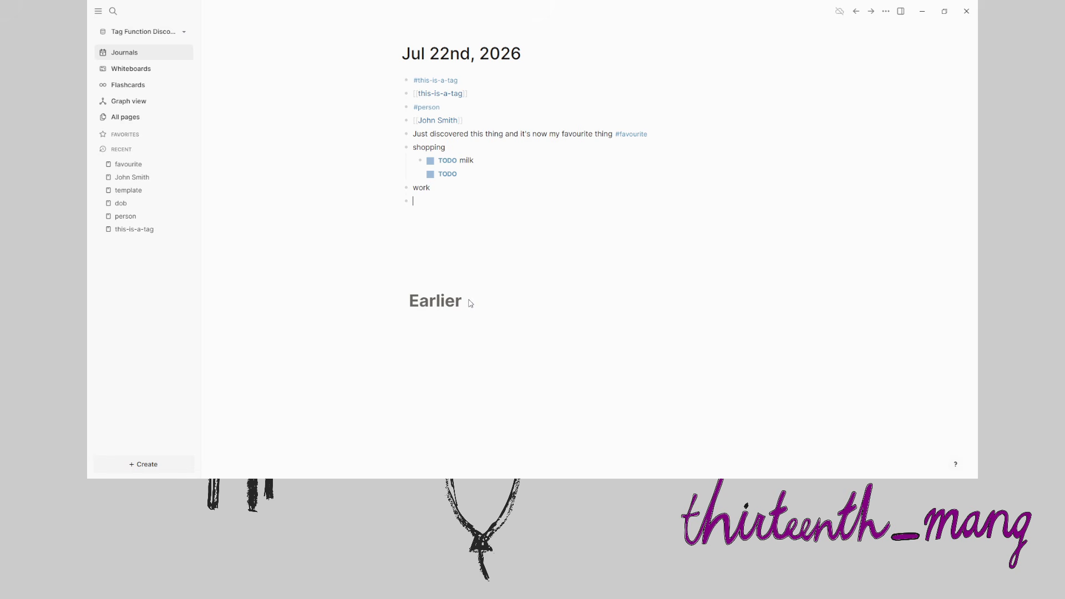
pyautogui.write('TODO presentatio')
pyautogui.write('website ')
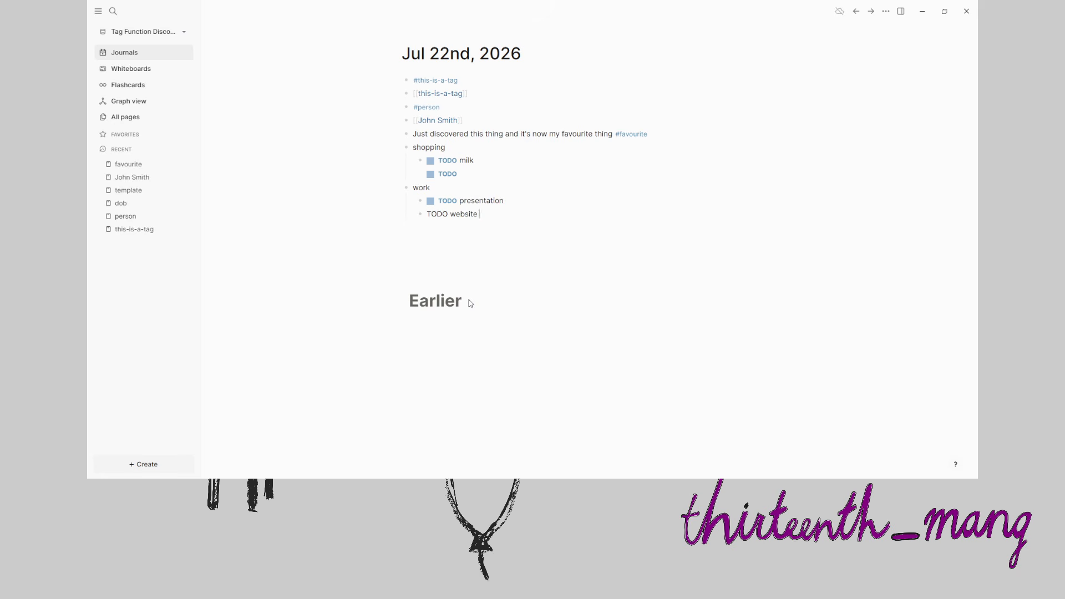
pyautogui.write('feature planning')
pyautogui.press('Return')
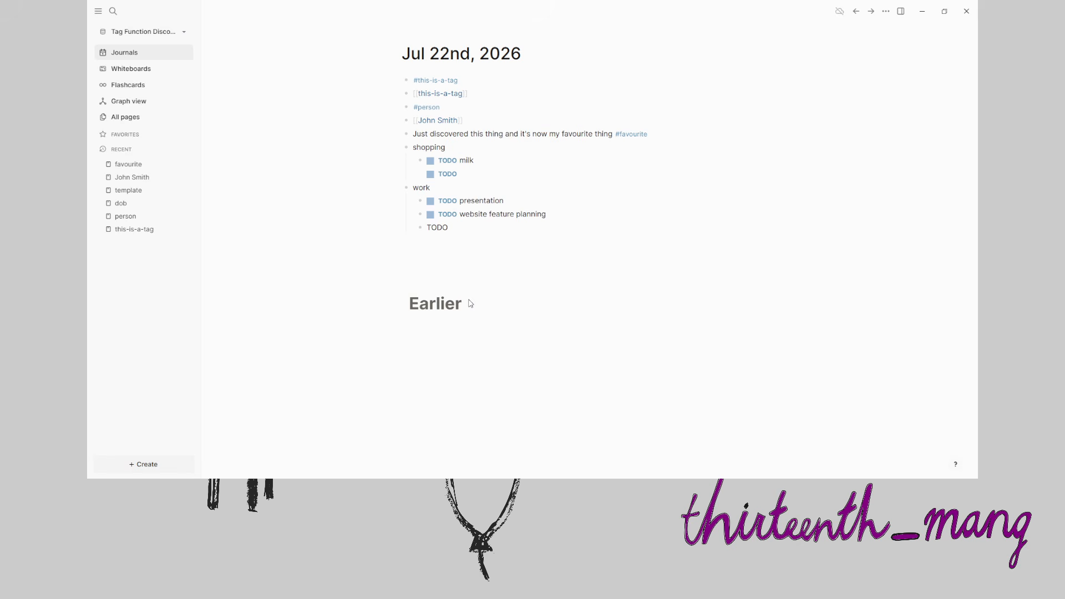
pyautogui.write('get coffee for the rest of the team')
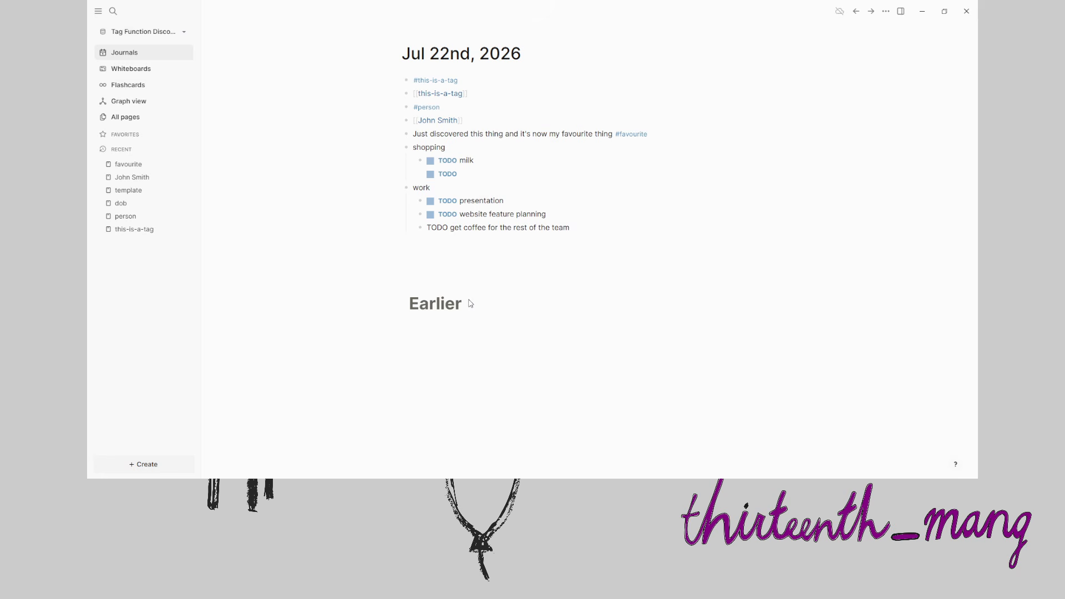
pyautogui.press('Escape')
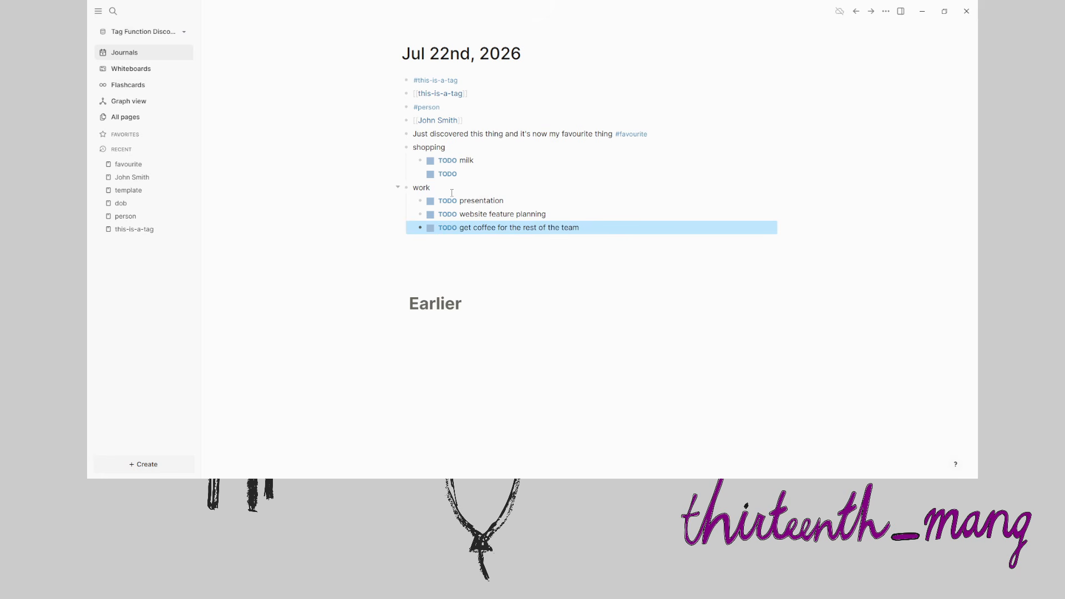
pyautogui.click(388, 225)
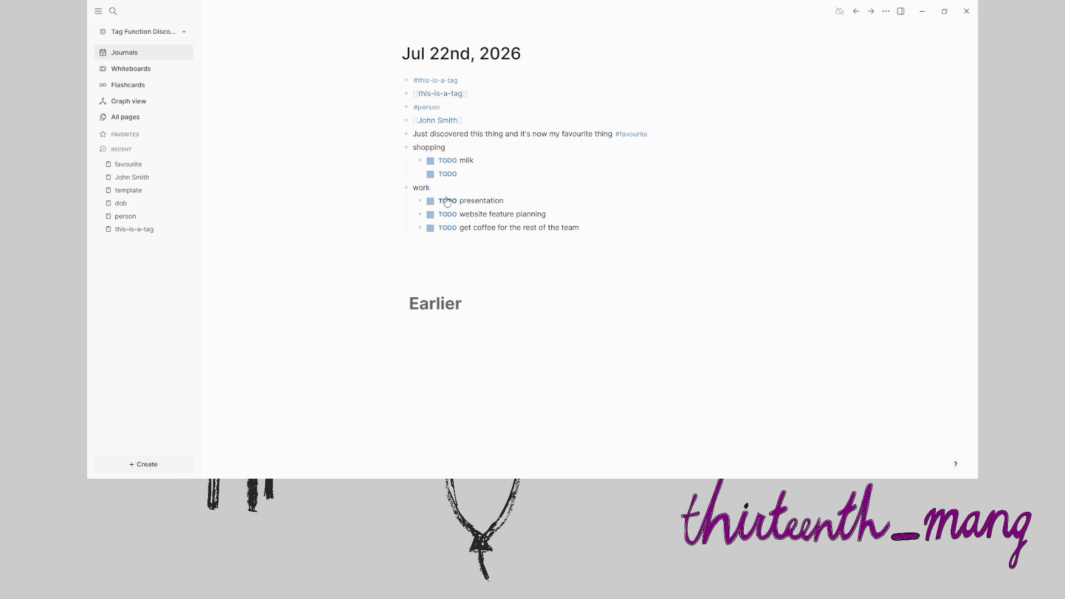
# Switch the presentation task to DOING and back to TODO, and mark it as done with its checkbox
pyautogui.click(447, 203)
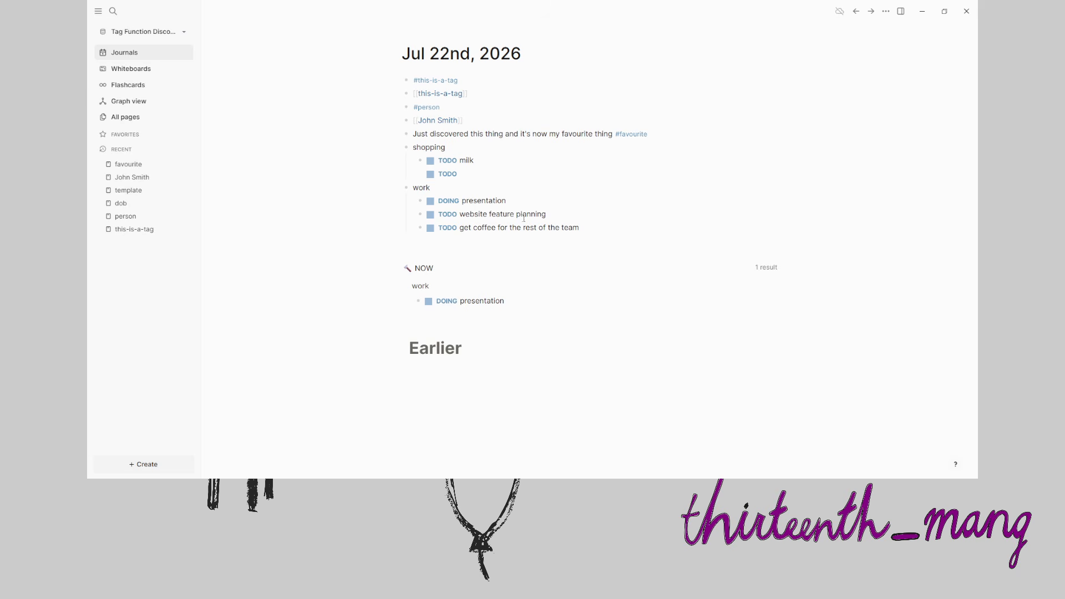
pyautogui.click(449, 203)
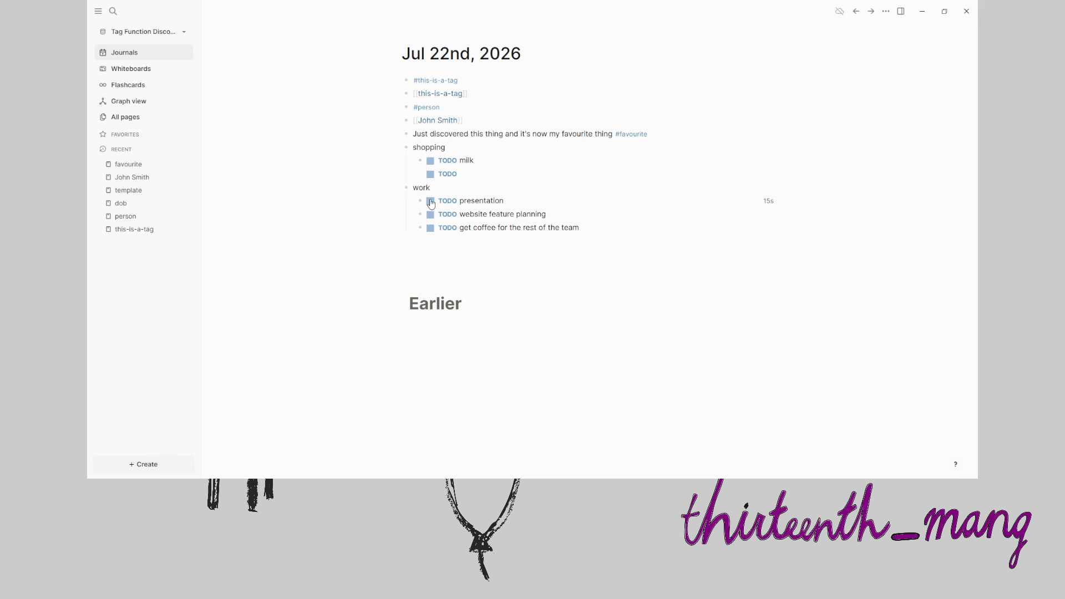
pyautogui.click(432, 204)
pyautogui.moveTo(771, 207)
# Close the Markdown version's window and look through the Jul 22nd, 2026 journal page in the database version of Logseq
pyautogui.click(966, 15)
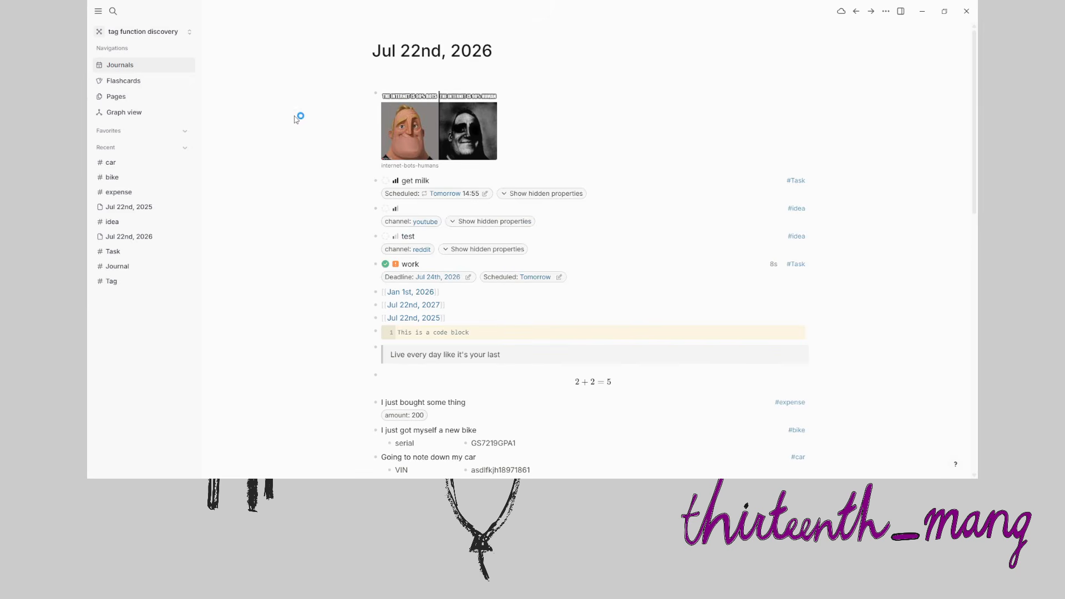
pyautogui.scroll(-6, 647, 226)
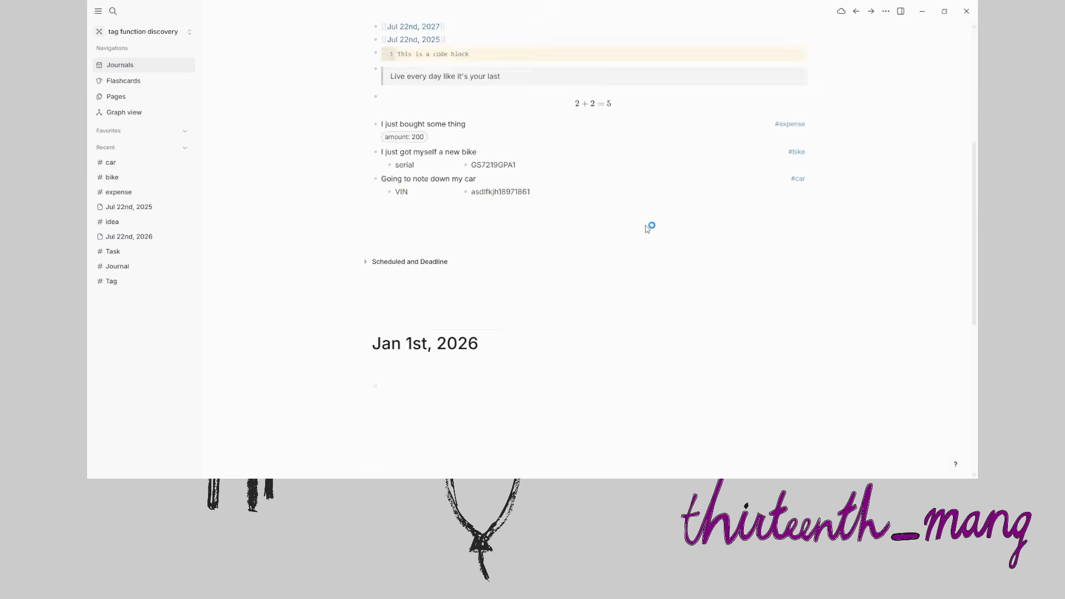
pyautogui.scroll(6, 645, 225)
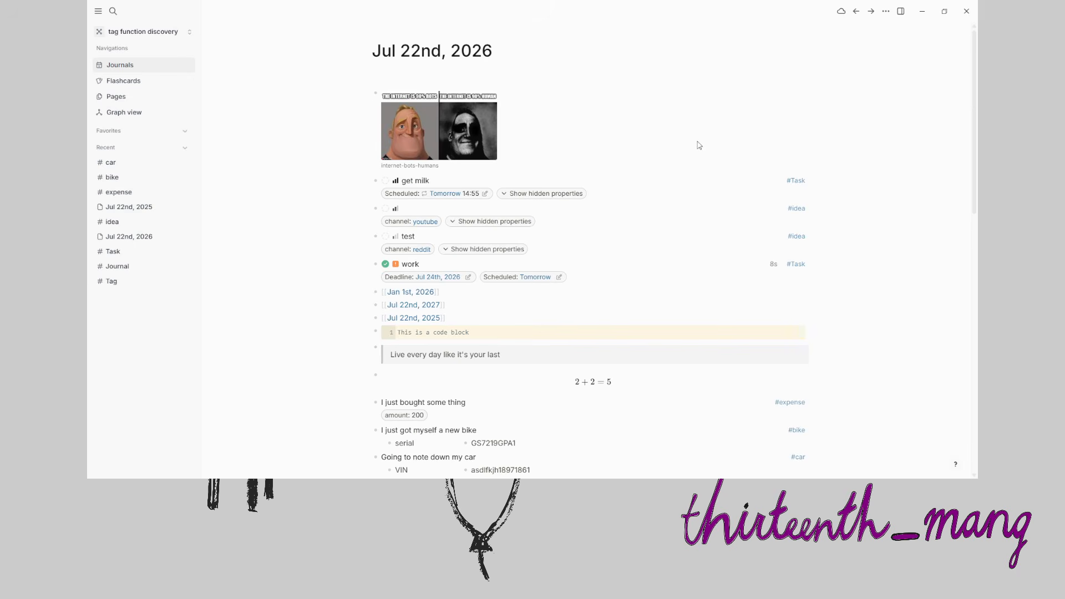
pyautogui.scroll(-5, 688, 233)
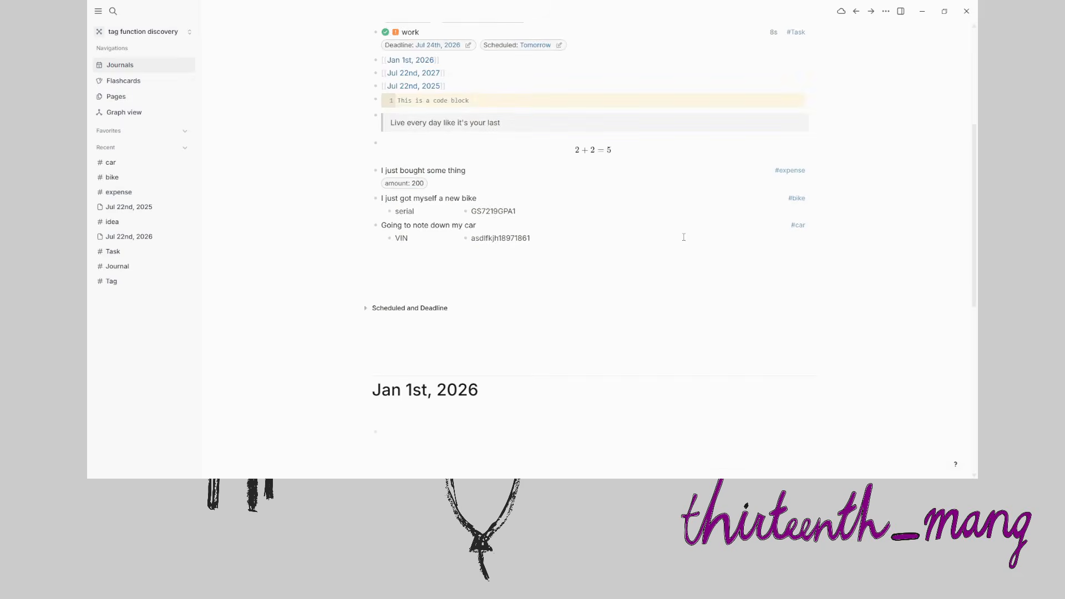
pyautogui.scroll(5, 688, 233)
pyautogui.scroll(-1, 747, 160)
pyautogui.scroll(1, 730, 164)
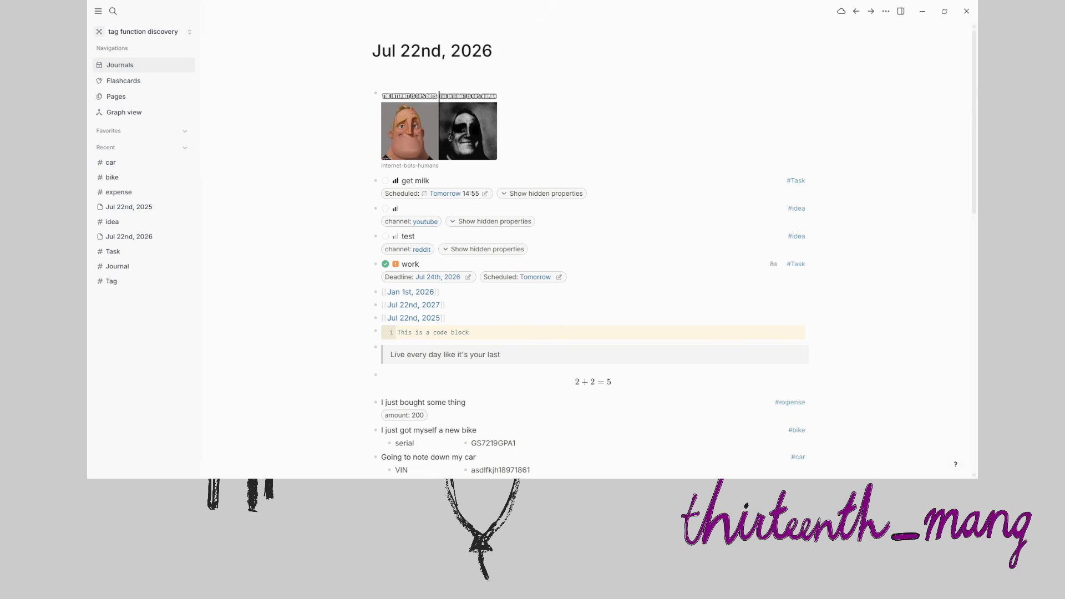